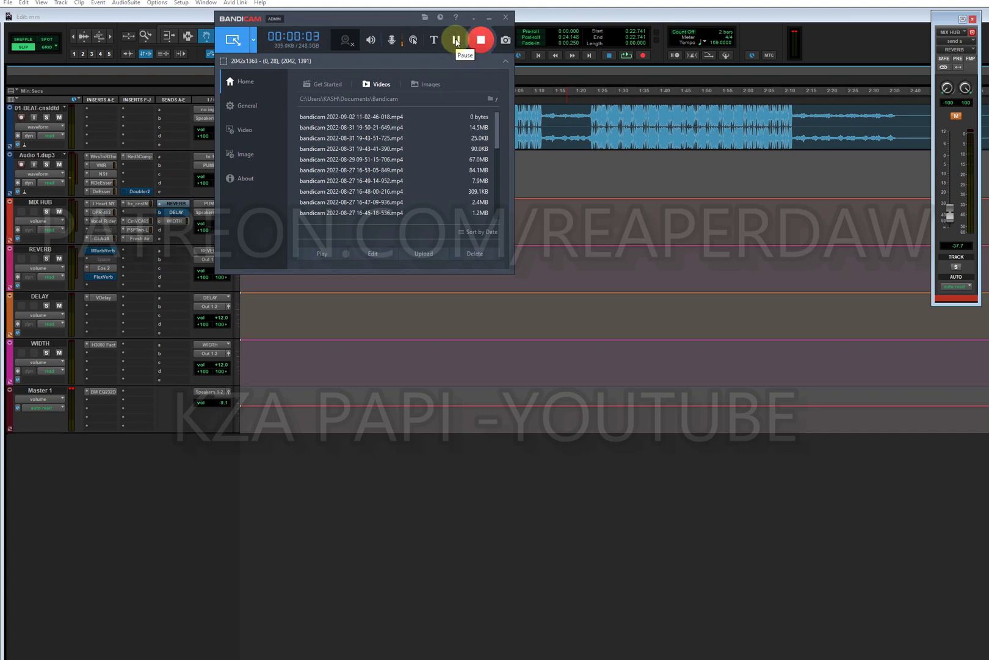
# - Mute and record-arm the Audio 1.dup3 track, with the playhead at 0:21.581
pyautogui.click(490, 17)
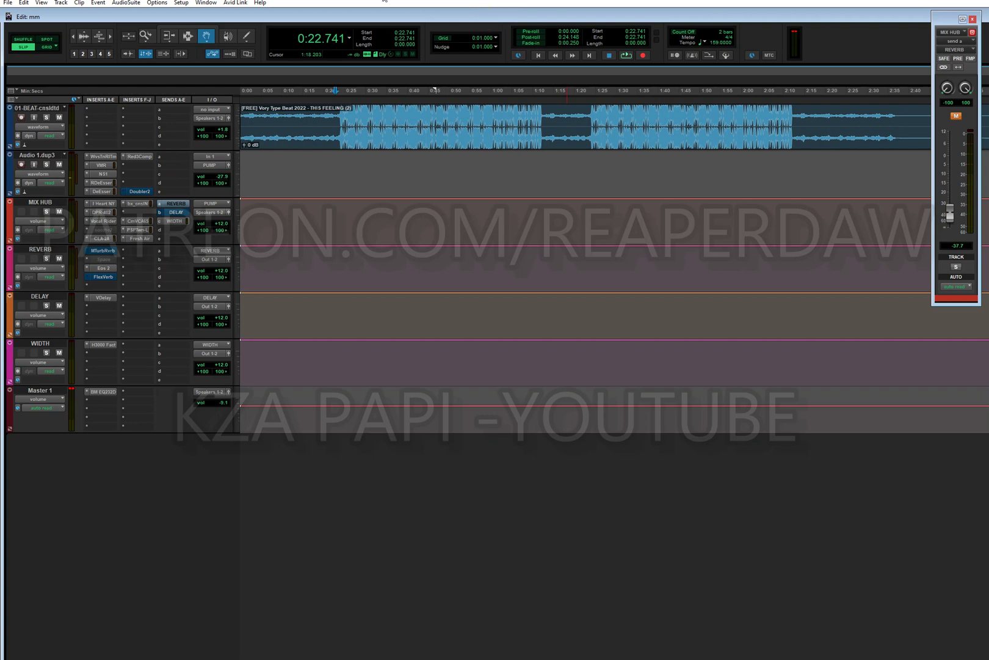
pyautogui.click(333, 102)
pyautogui.click(60, 165)
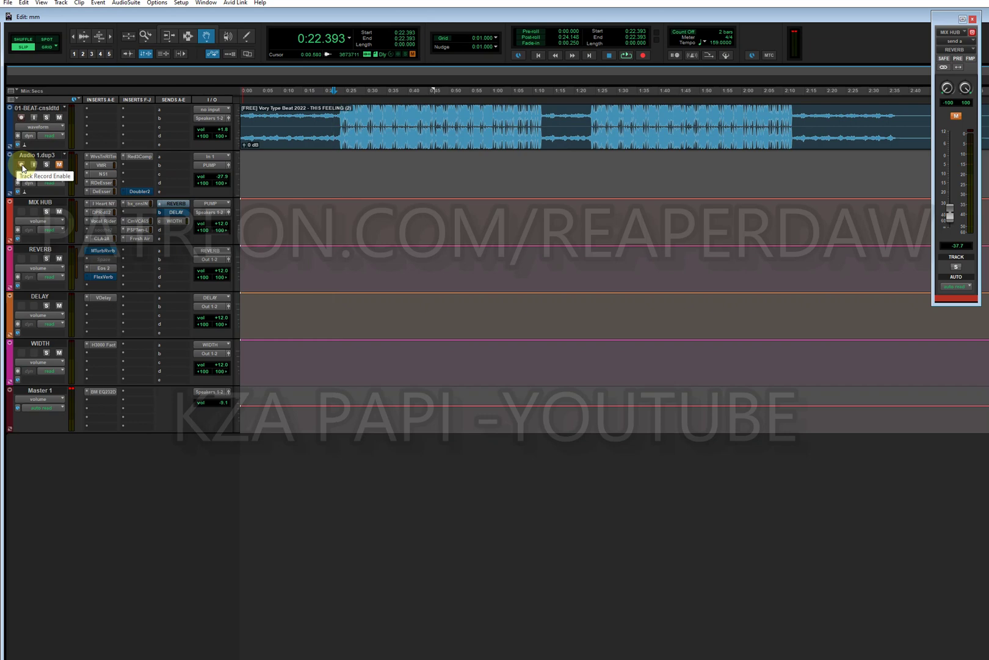
pyautogui.click(22, 166)
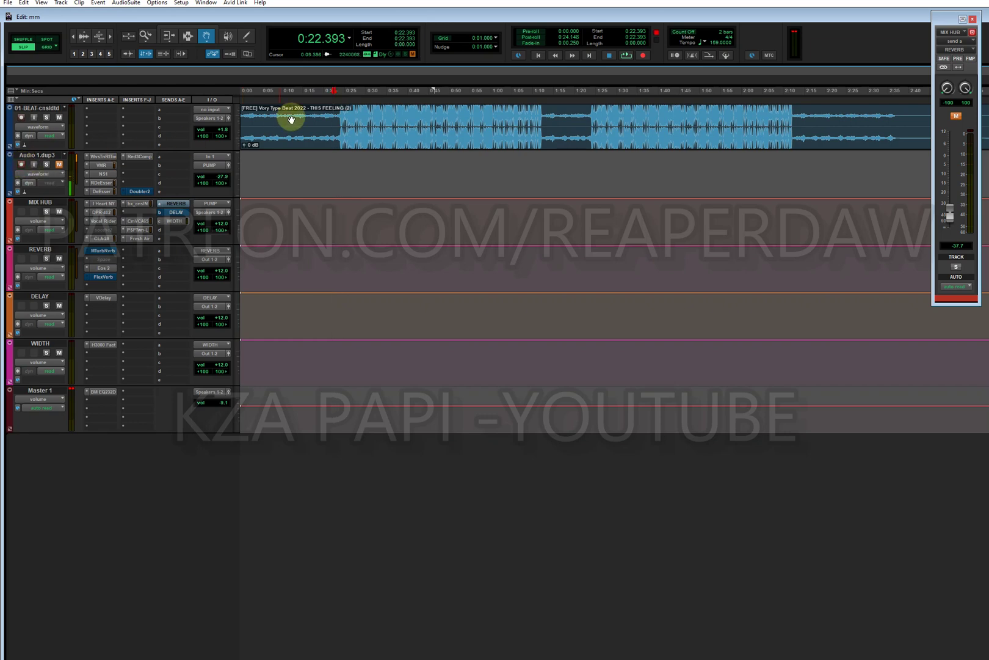
pyautogui.click(330, 98)
# - Record a vocal take on Audio 1.dup3 from 0:21.581 to about 0:46, discarding the first attempt and recording again
pyautogui.press('space')
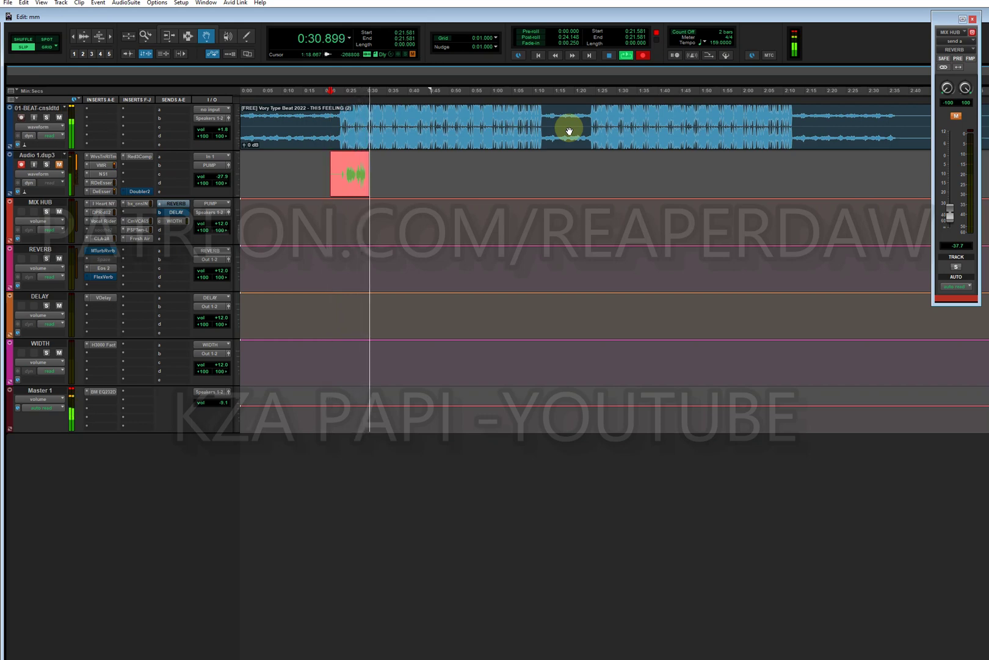
pyautogui.press('space')
pyautogui.hotkey('ctrl', 'z')
pyautogui.hotkey('ctrl', 'space')
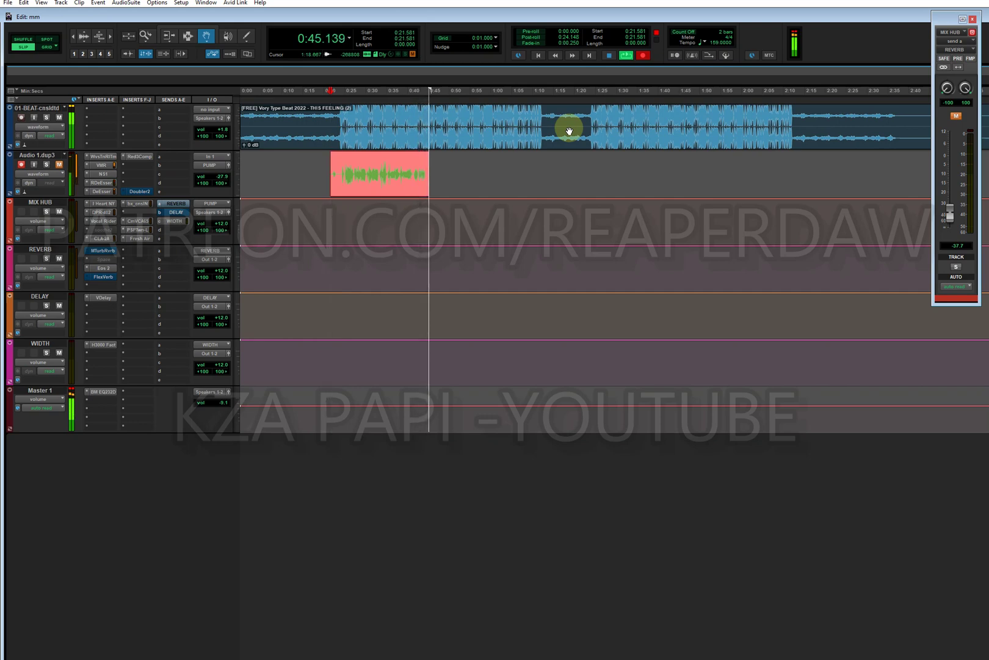
pyautogui.press('space')
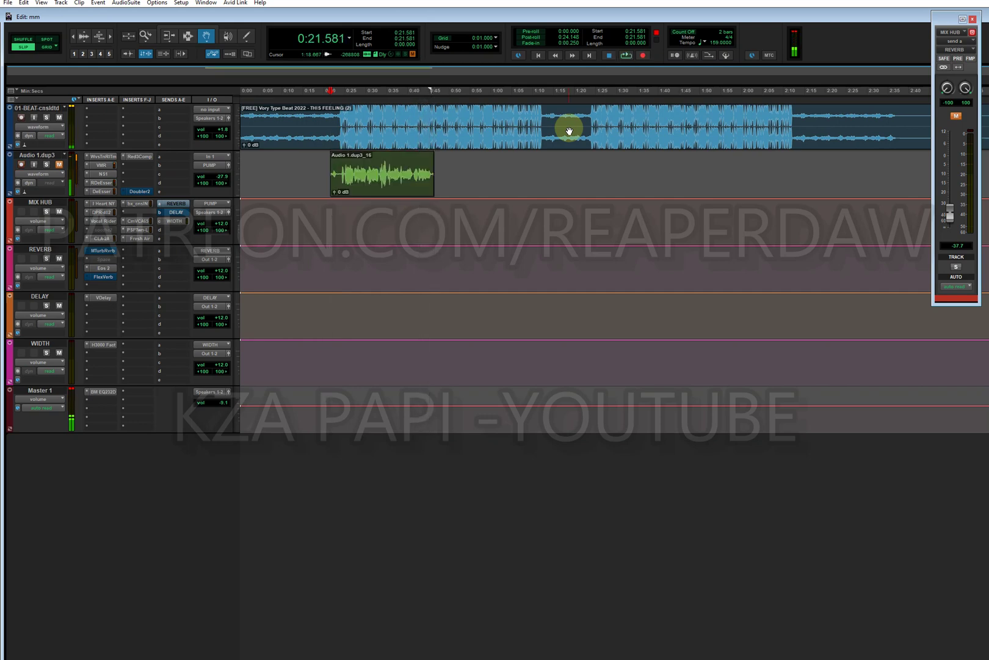
# - Unmute and disarm Audio 1.dup3, play back the recorded take, and place the playhead at 0:23.844 where the beat drops
pyautogui.click(22, 165)
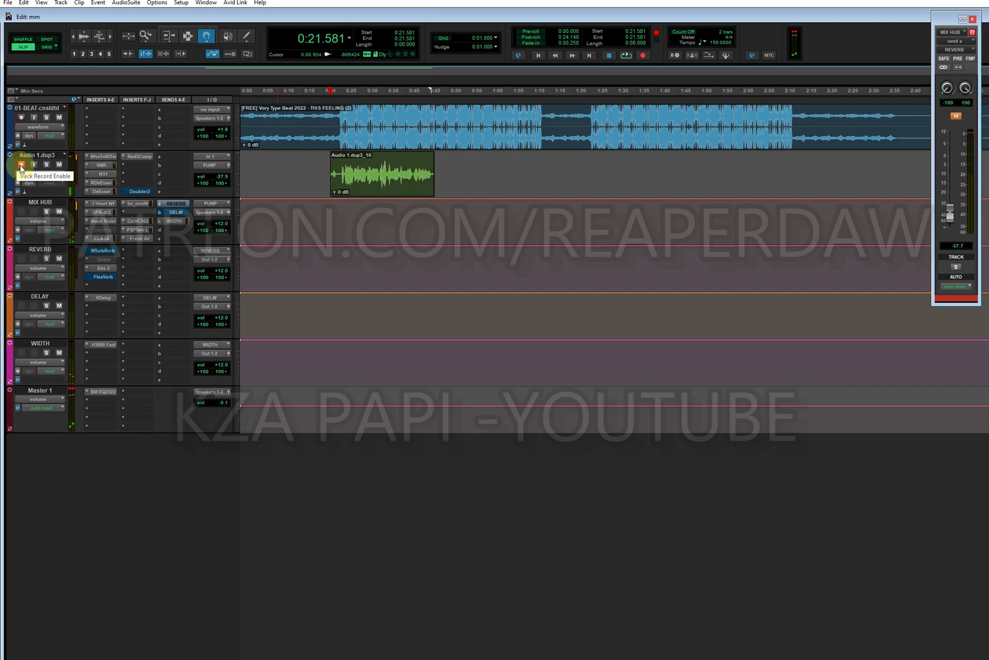
pyautogui.click(22, 165)
pyautogui.press('space')
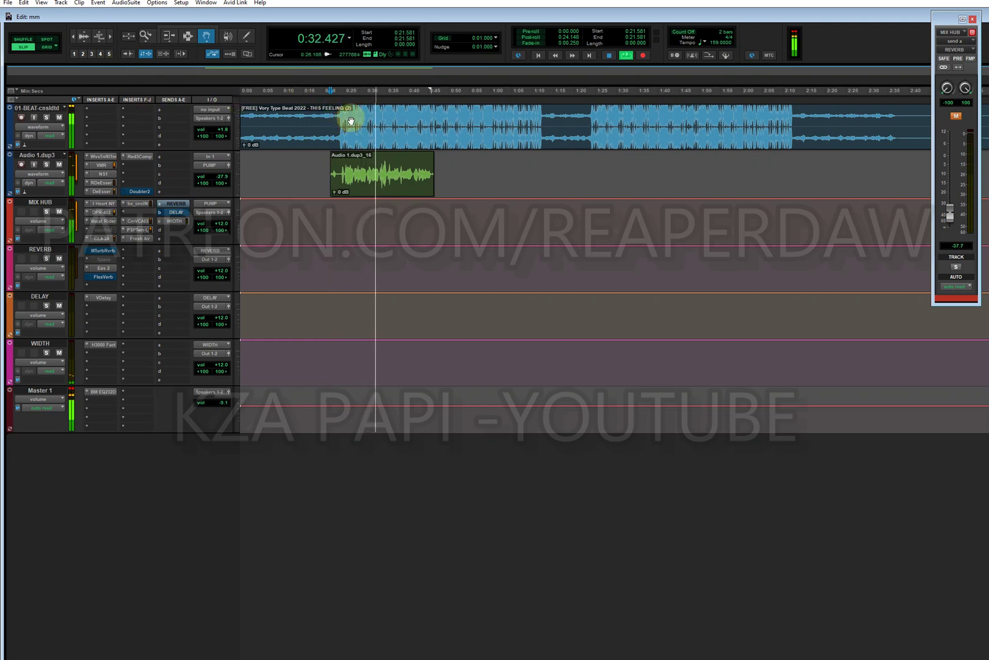
pyautogui.hotkey('ctrl', ']')
pyautogui.hotkey('ctrl', ']')
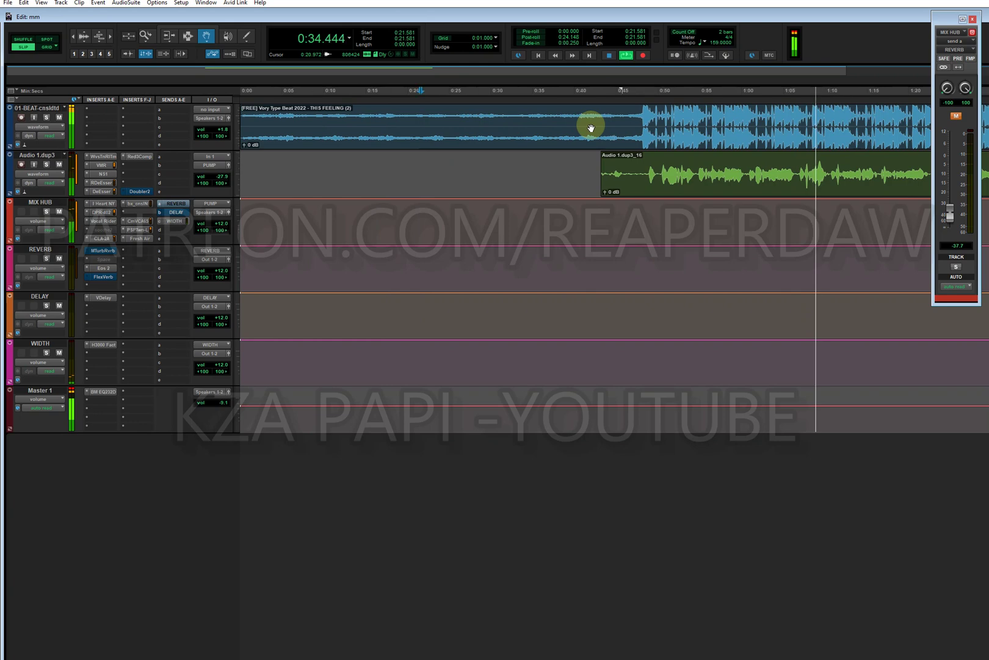
pyautogui.hotkey('ctrl', '[')
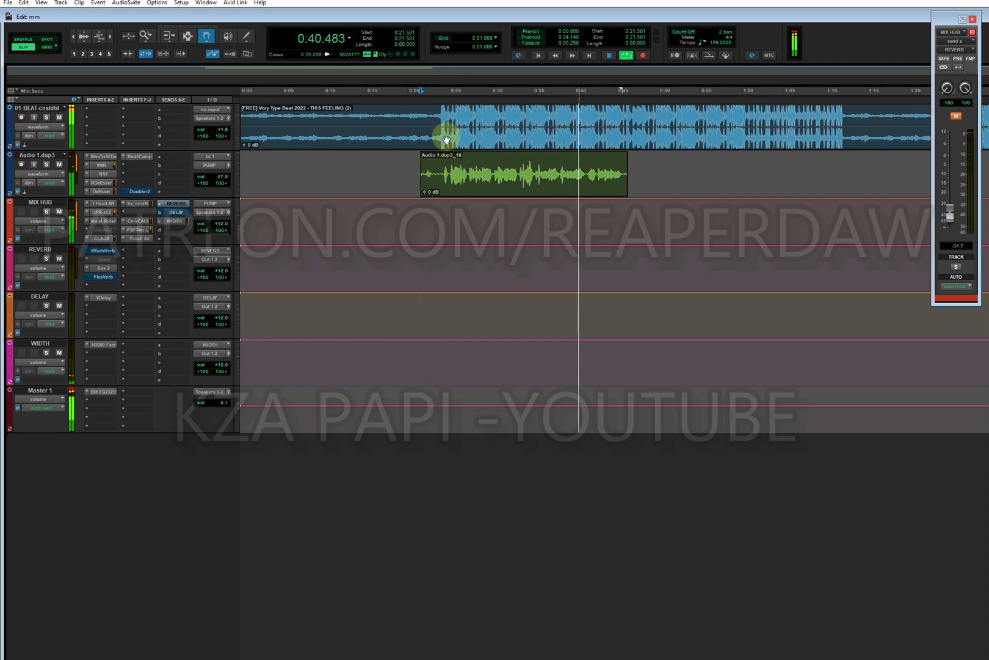
pyautogui.press('space')
pyautogui.click(440, 98)
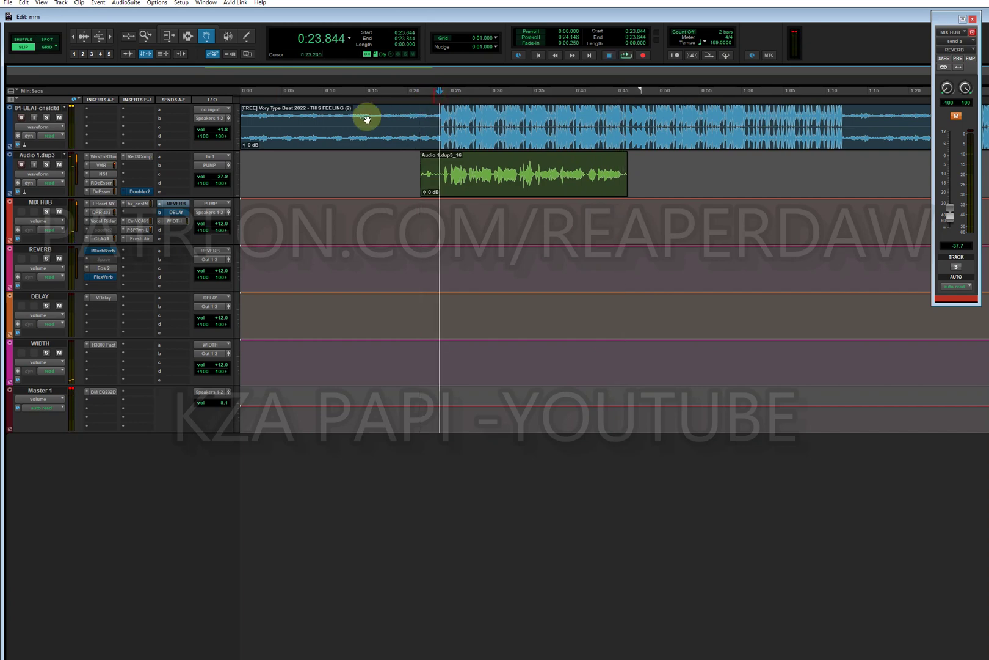
# - Bypass all the inserts on the MIX HUB track at once
pyautogui.click(49, 202)
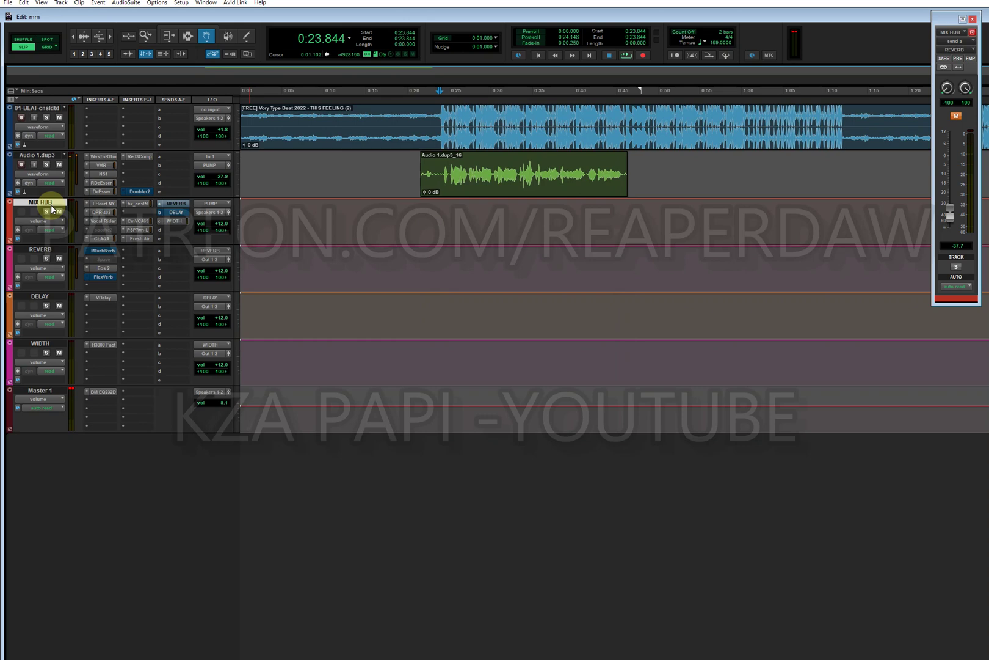
pyautogui.hotkey('shift', 'a')
pyautogui.hotkey('shift', 'a')
pyautogui.hotkey('shift', 'a')
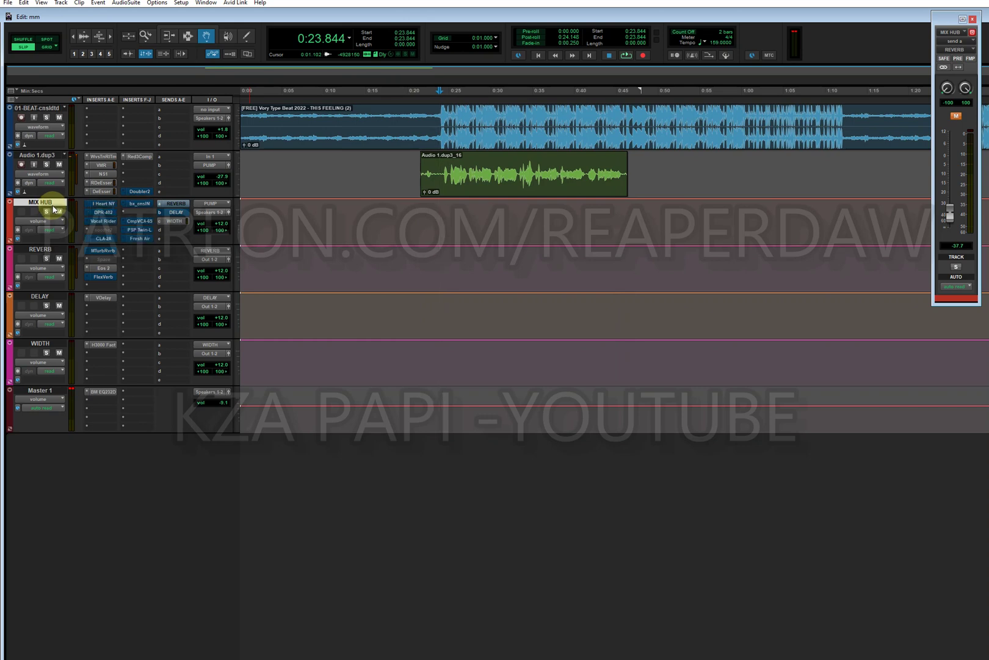
pyautogui.hotkey('shift', 'a')
pyautogui.hotkey('shift', 'a')
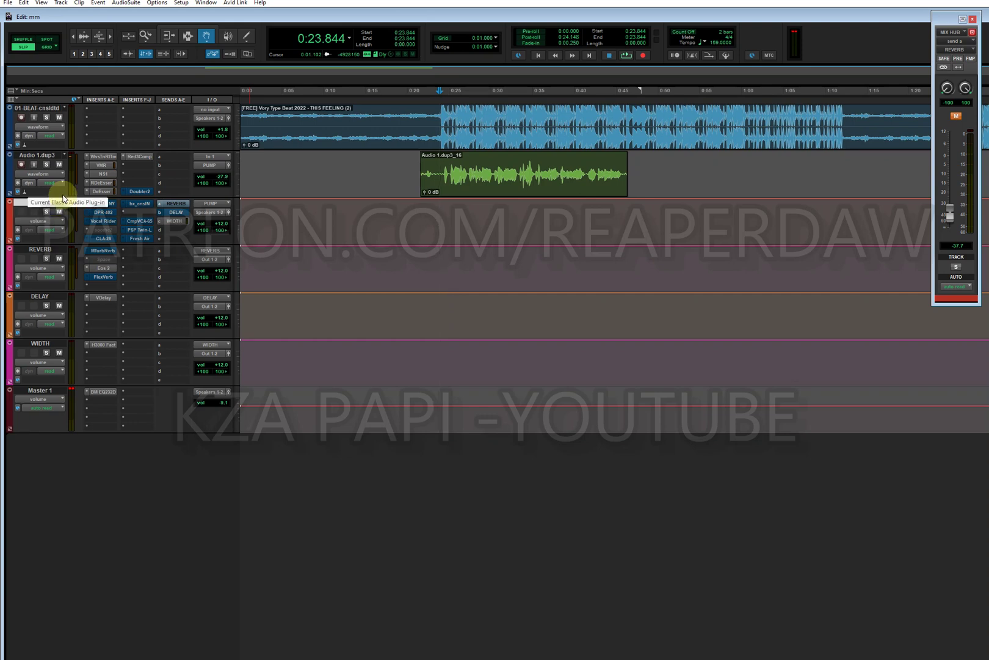
pyautogui.hotkey('shift', 'a')
pyautogui.hotkey('shift', 'a')
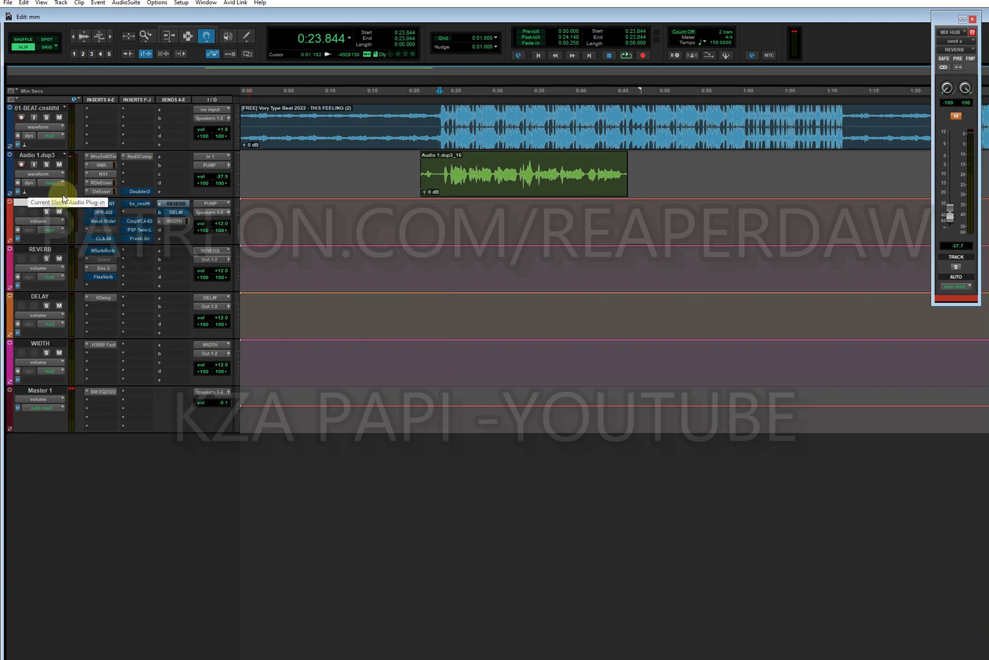
# - Bypass all the inserts on Audio 1.dup3 and make its Doubler2 insert inactive
pyautogui.click(49, 155)
pyautogui.hotkey('shift', 'a')
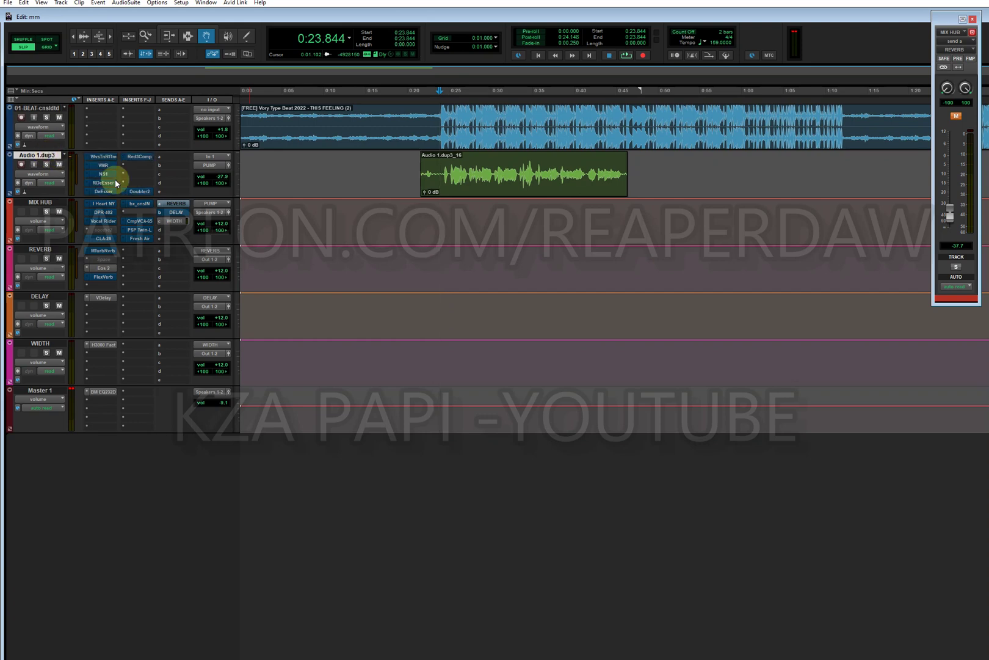
pyautogui.rightClick(130, 190)
pyautogui.click(153, 203)
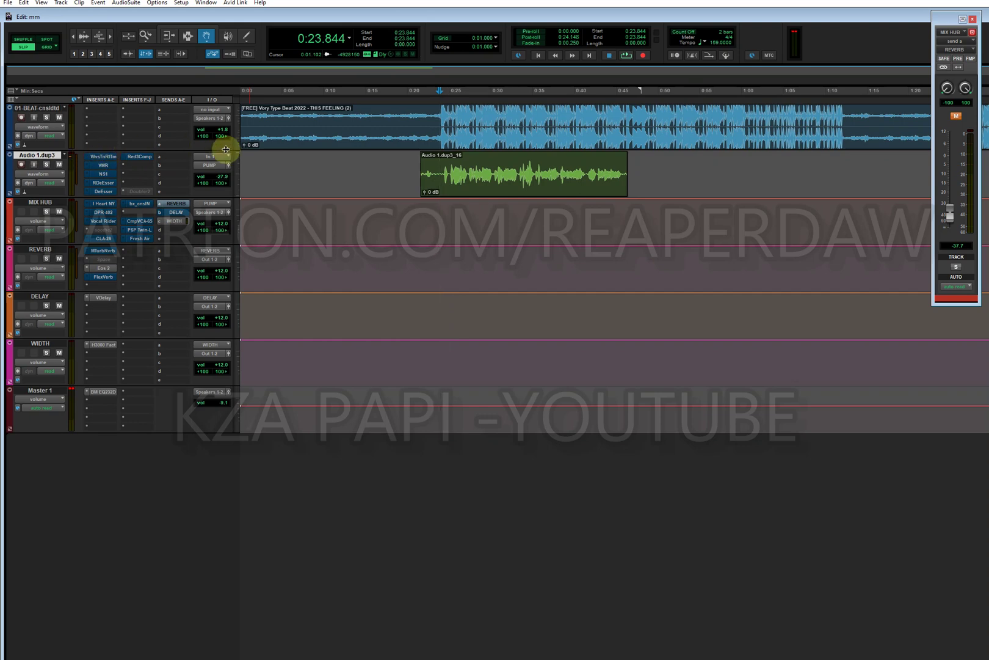
# - Play the dry vocal from 0:23.844, muting the beat track and the WIDTH send on MIX HUB during playback
pyautogui.press('space')
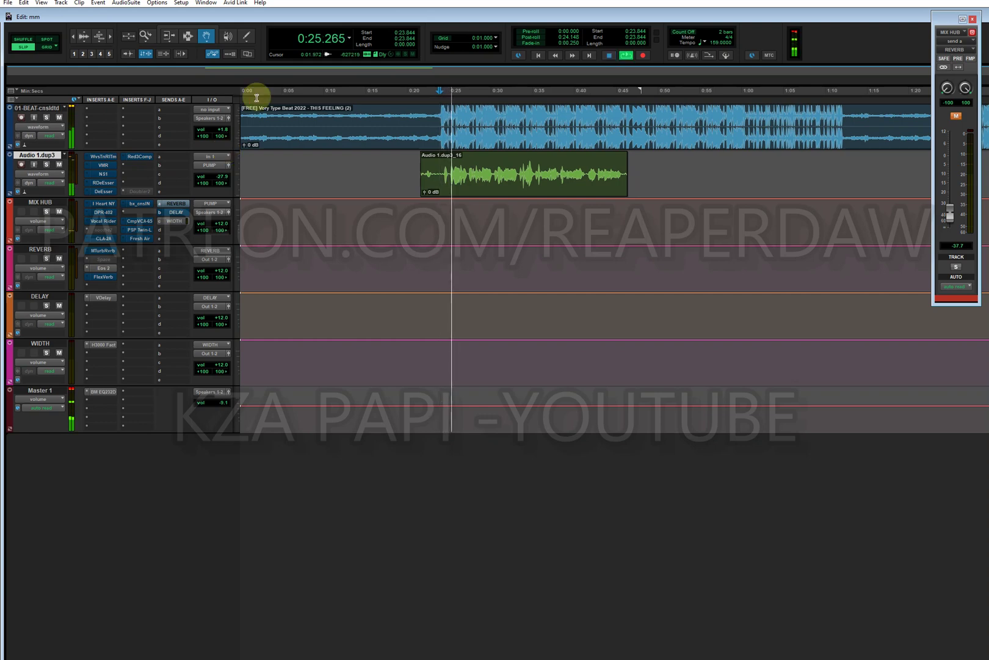
pyautogui.click(60, 117)
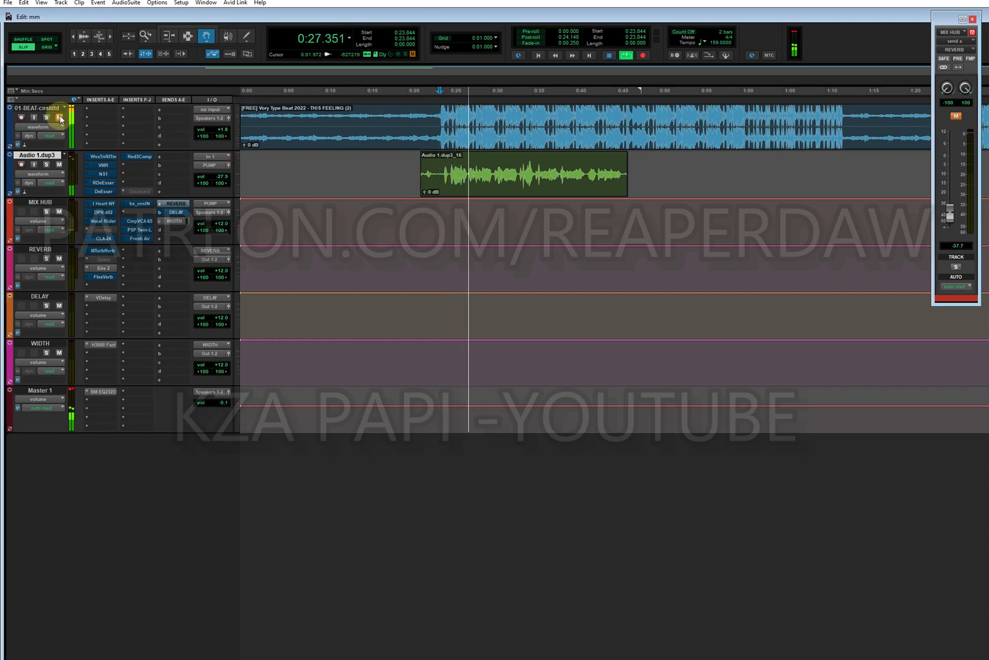
pyautogui.rightClick(170, 221)
pyautogui.click(183, 224)
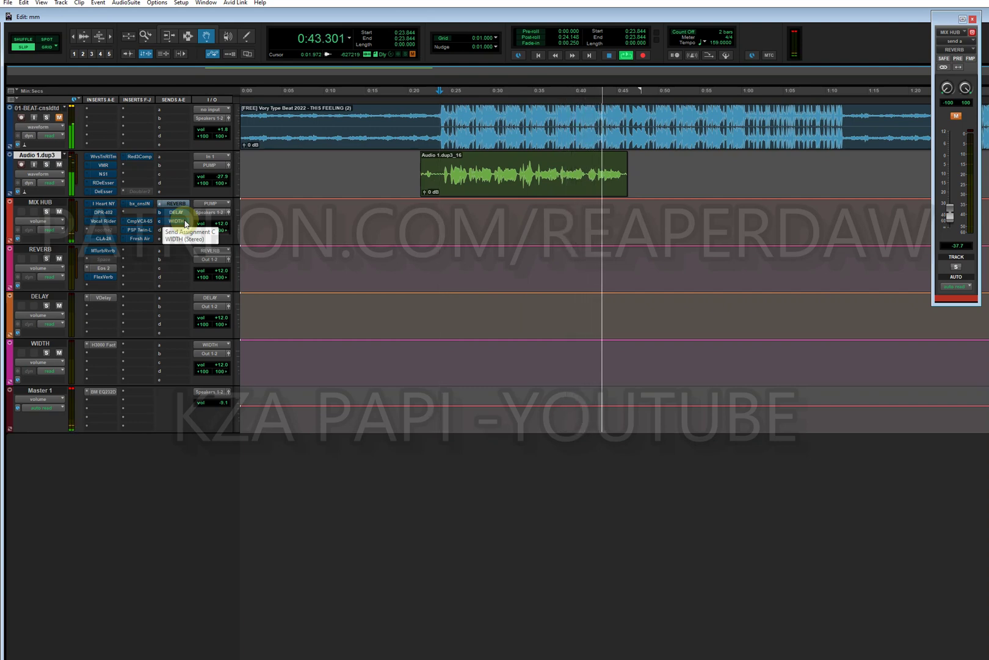
pyautogui.press('space')
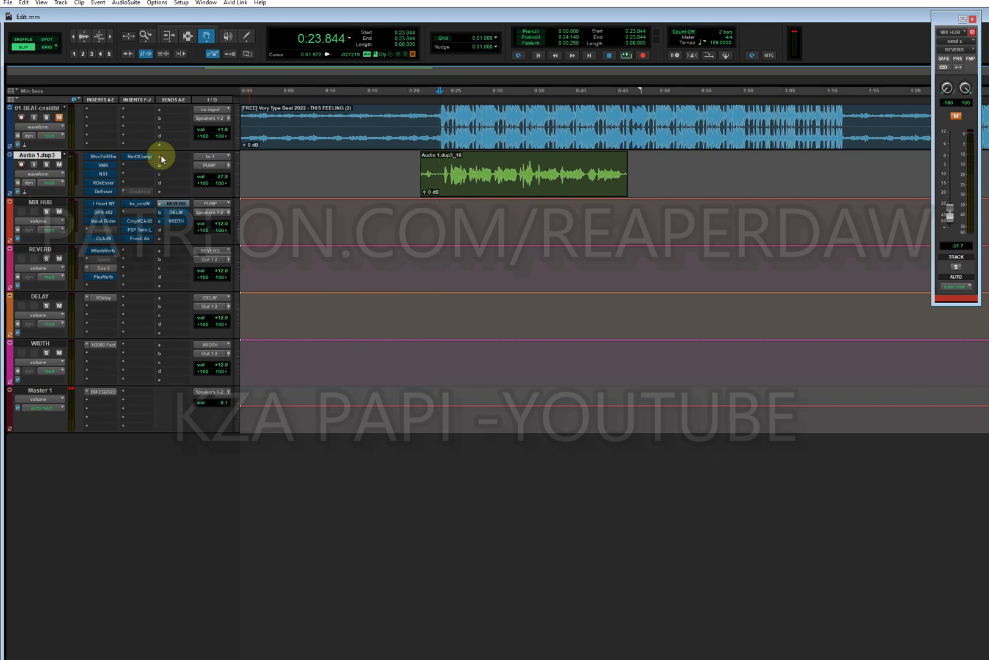
# - Check which bus is assigned to the MIX HUB input and to the Audio 1.dup3 output
pyautogui.click(210, 204)
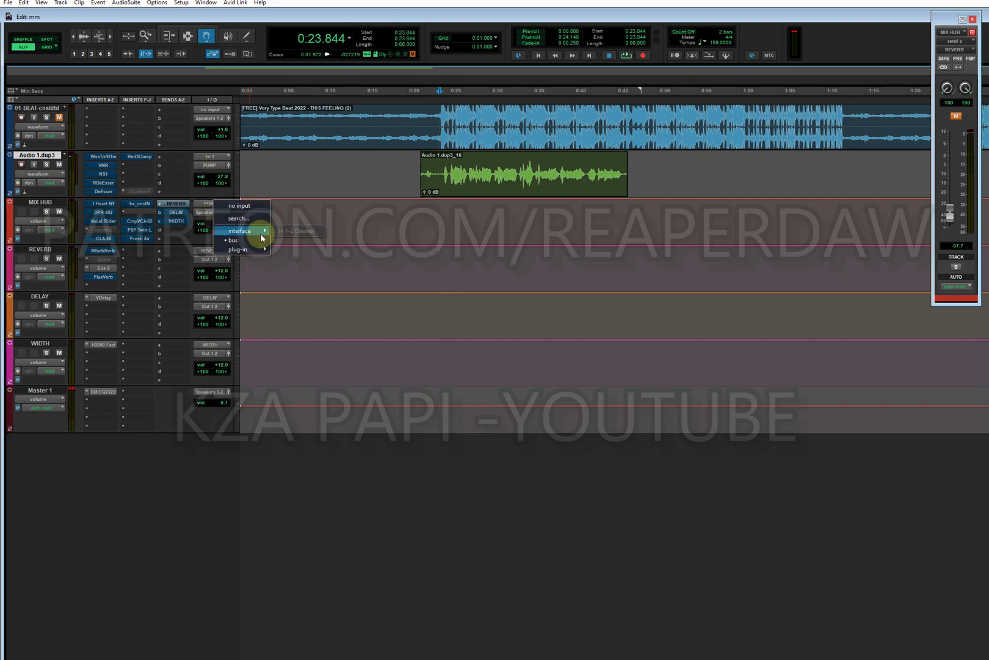
pyautogui.moveTo(264, 242)
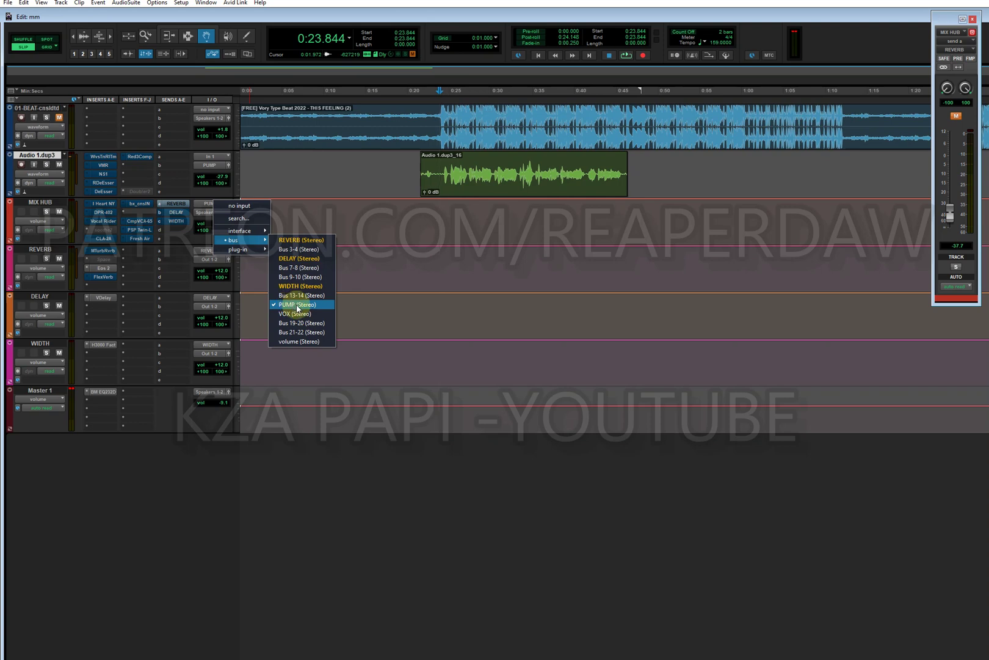
pyautogui.click(196, 479)
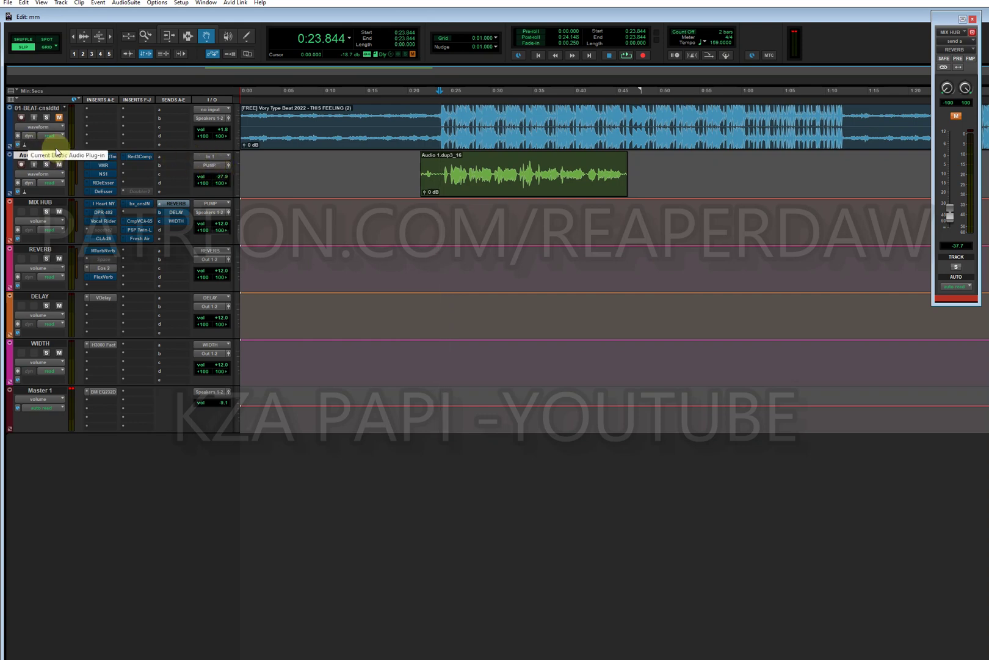
pyautogui.click(501, 176)
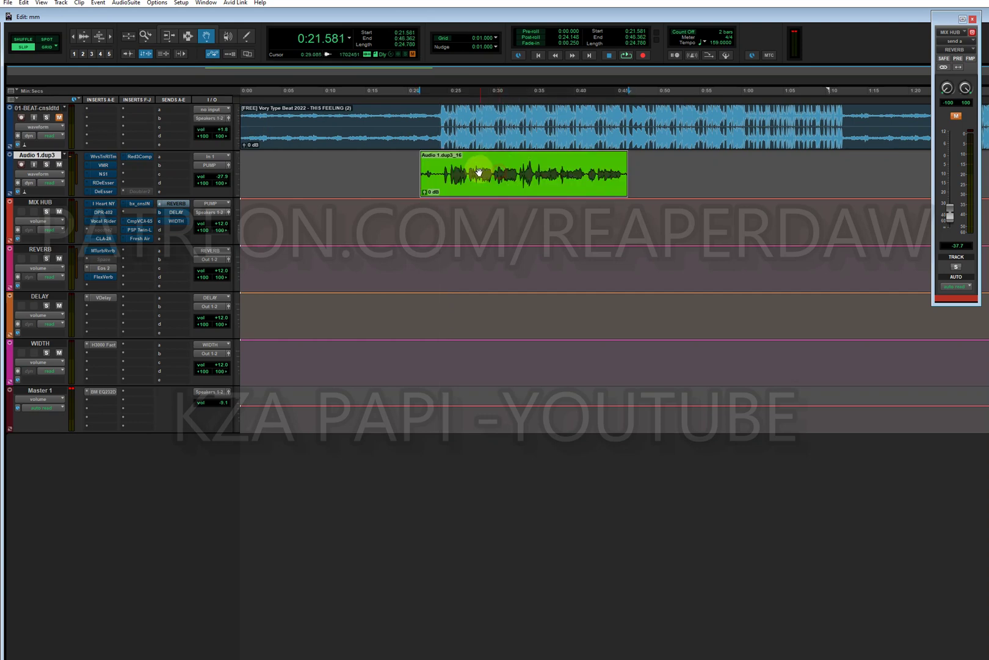
pyautogui.click(208, 166)
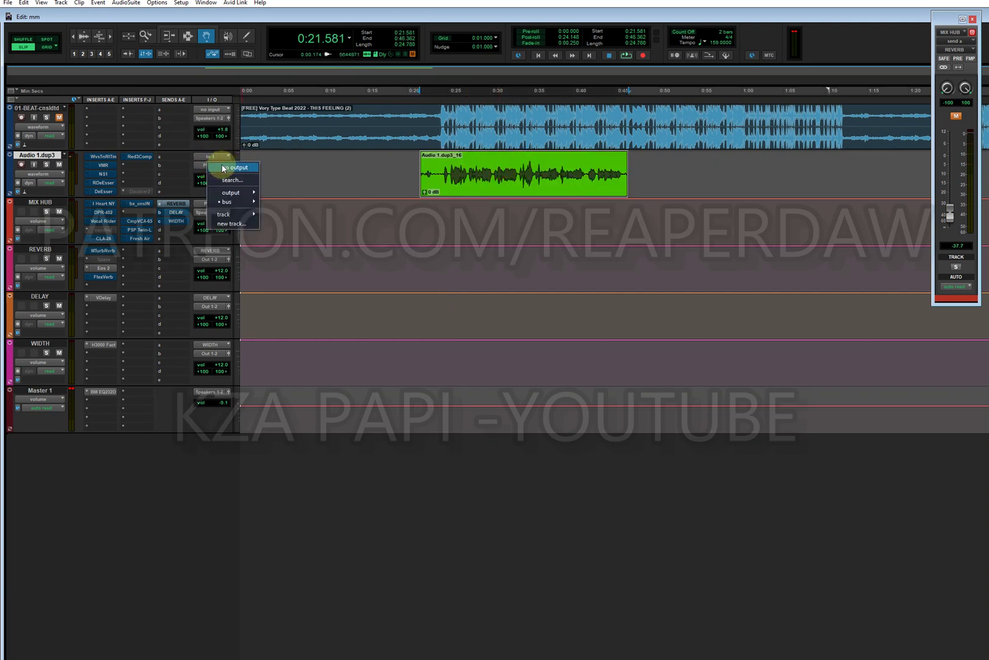
pyautogui.moveTo(229, 202)
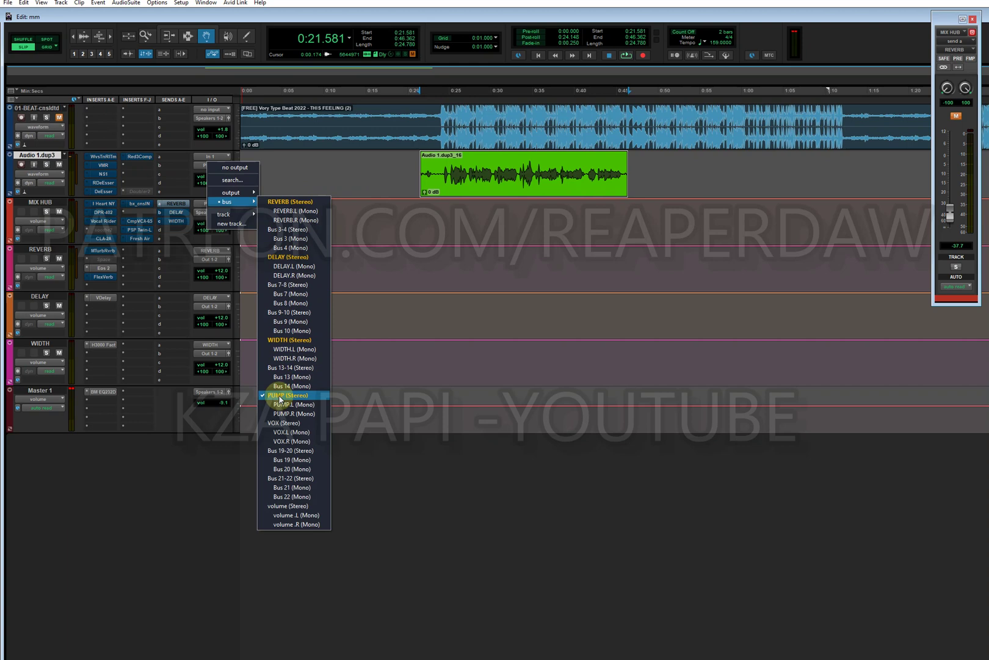
pyautogui.click(175, 492)
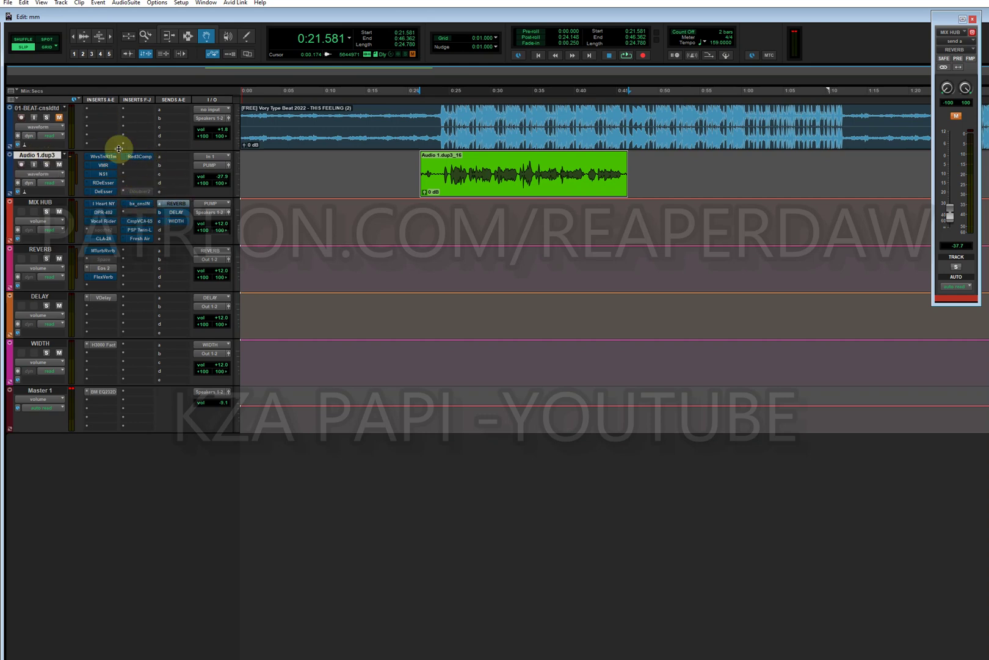
# - Select the range from 0:23.960 to 0:45.541 across all tracks and play it
pyautogui.click(439, 98)
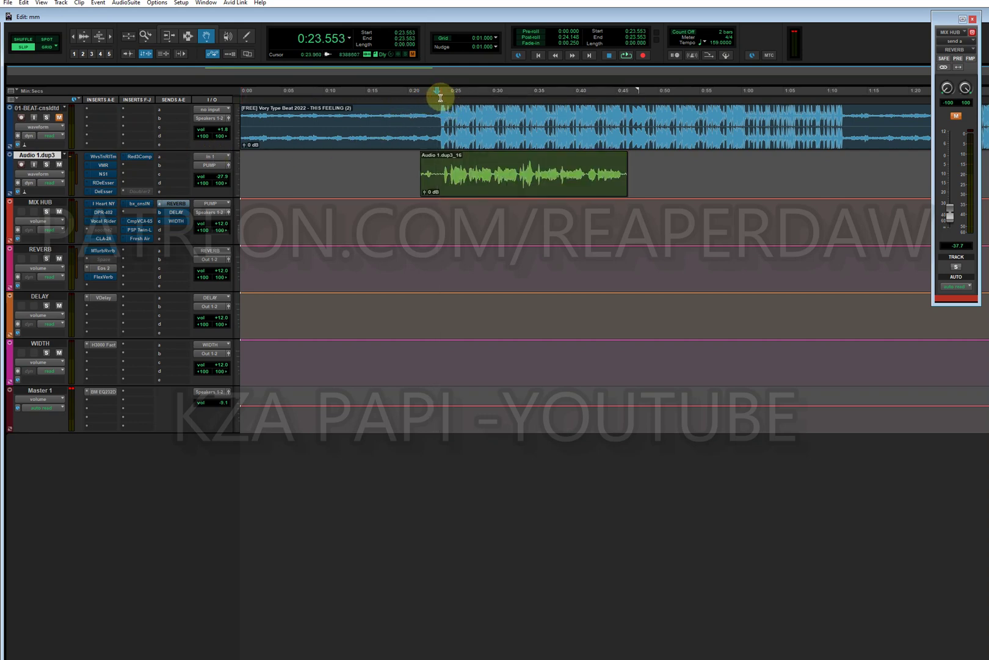
pyautogui.click(440, 97)
pyautogui.press('space')
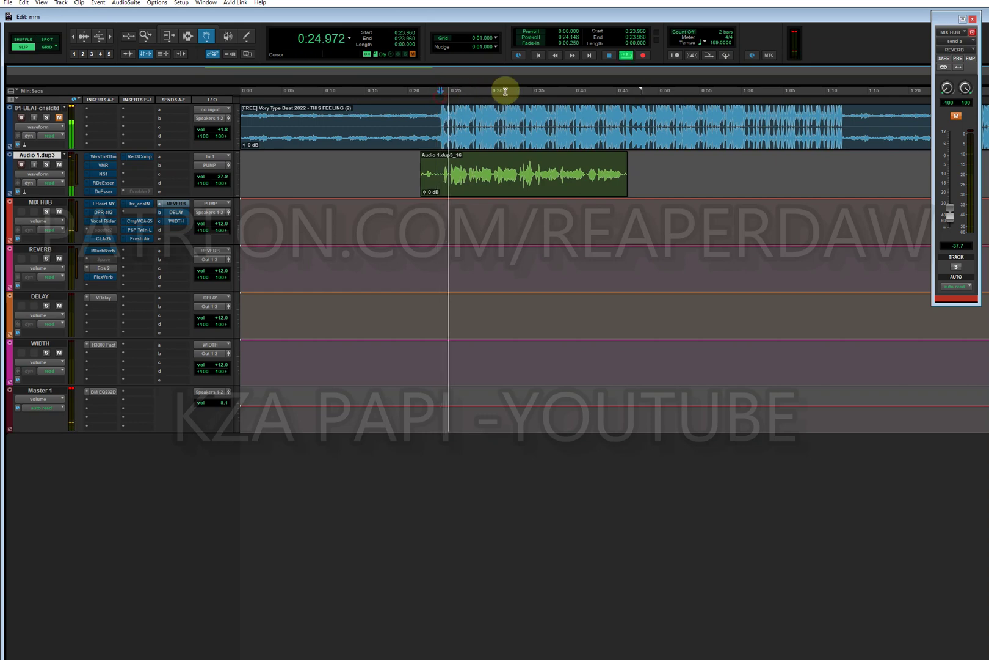
pyautogui.keyDown('shift'); pyautogui.click(617, 96); pyautogui.keyUp('shift')
pyautogui.keyDown('shift'); pyautogui.click(621, 96); pyautogui.keyUp('shift')
pyautogui.click(626, 55)
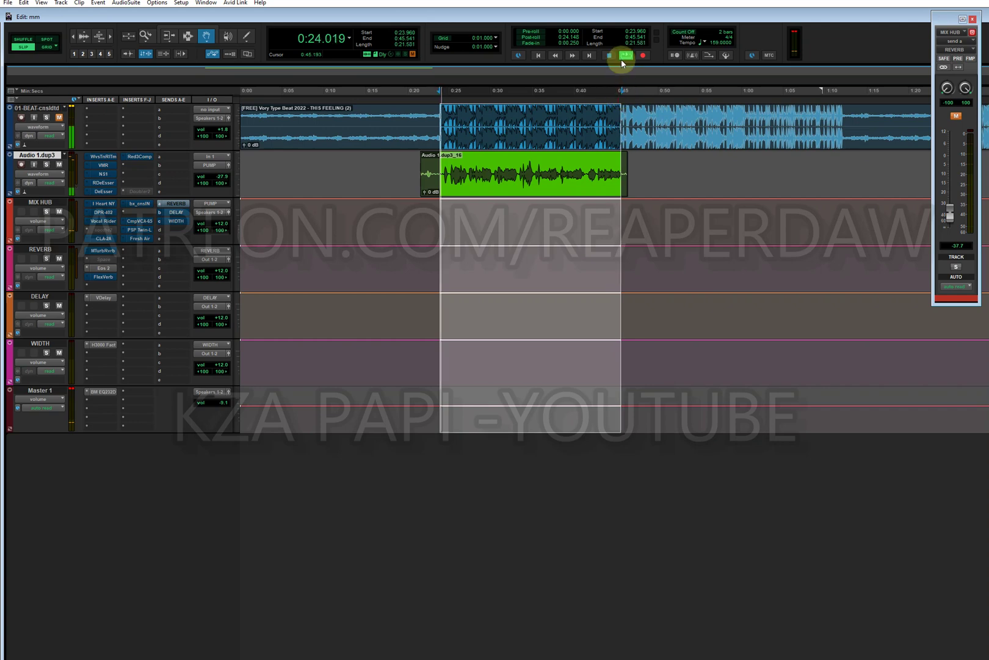
# - Open Waves Tune Real-Time on Audio 1.dup3, take it out of bypass, and audition the selected range with its whole window in view
pyautogui.click(105, 156)
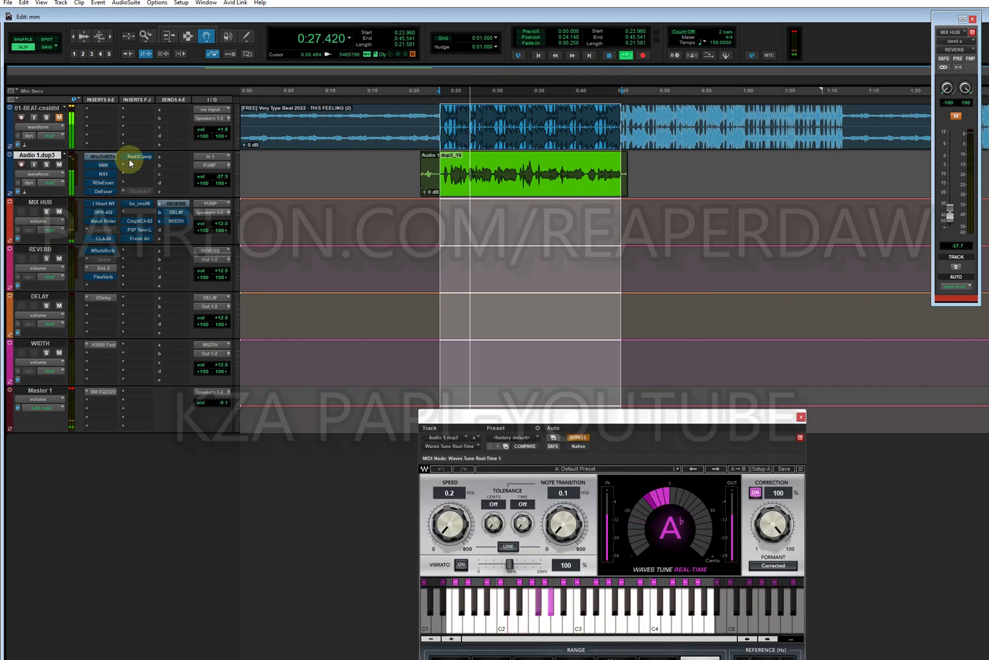
pyautogui.click(578, 437)
pyautogui.moveTo(576, 414); pyautogui.dragTo(570, 289)
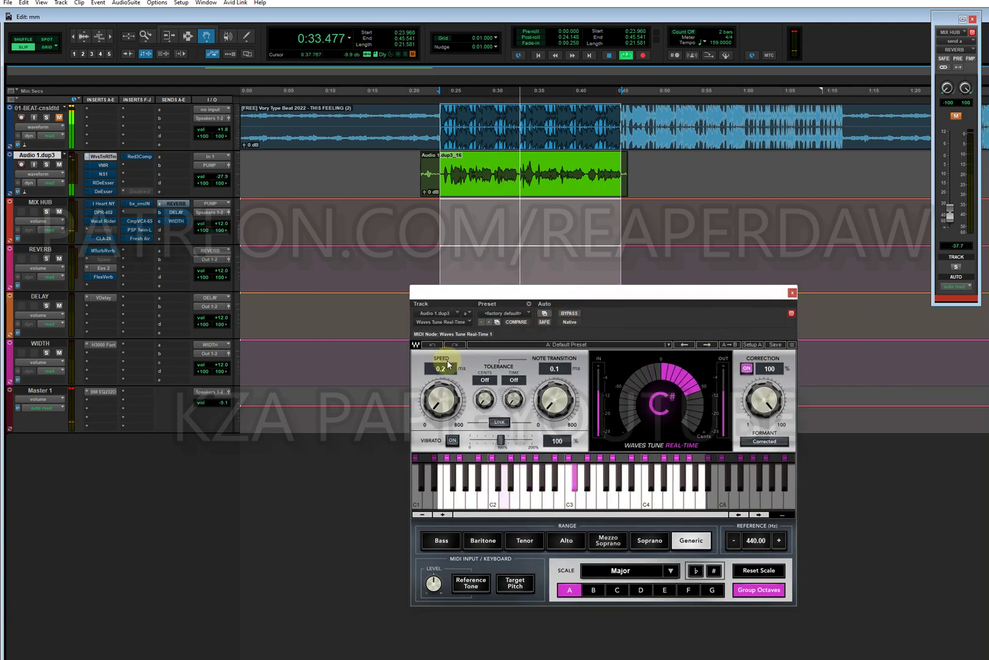
pyautogui.press('space')
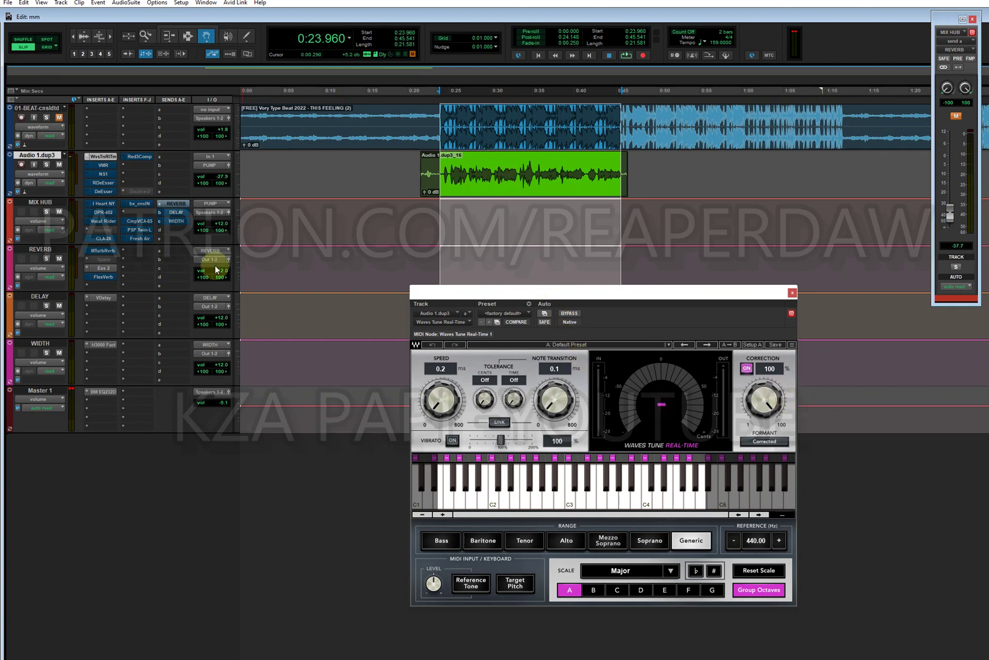
pyautogui.press('space')
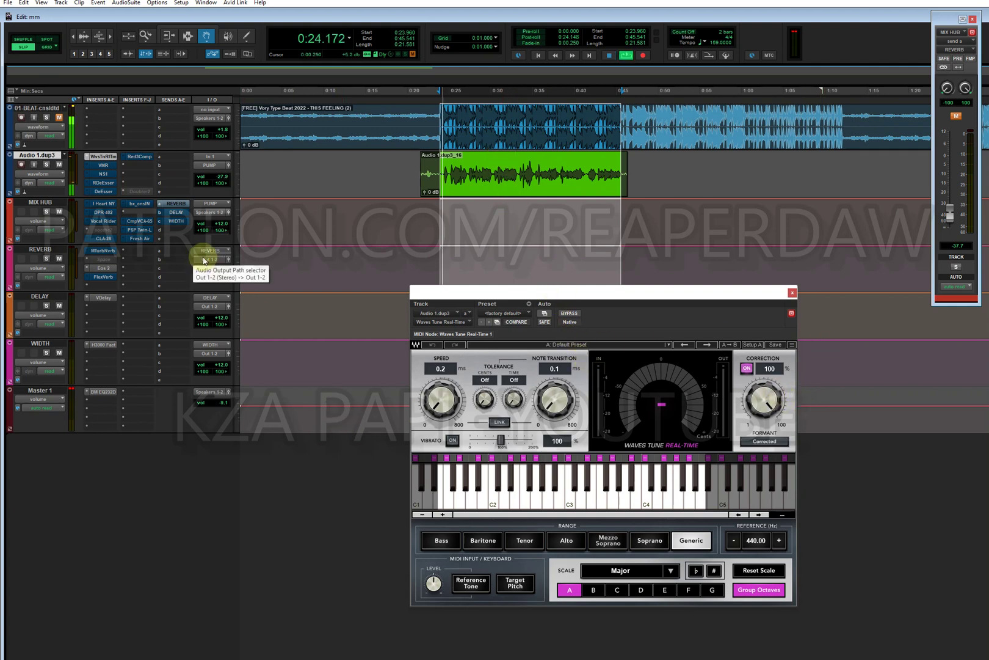
# - Open Virtual Mix Rack on Audio 1.dup3, take it out of bypass, and audition the range with its whole window in view
pyautogui.click(100, 166)
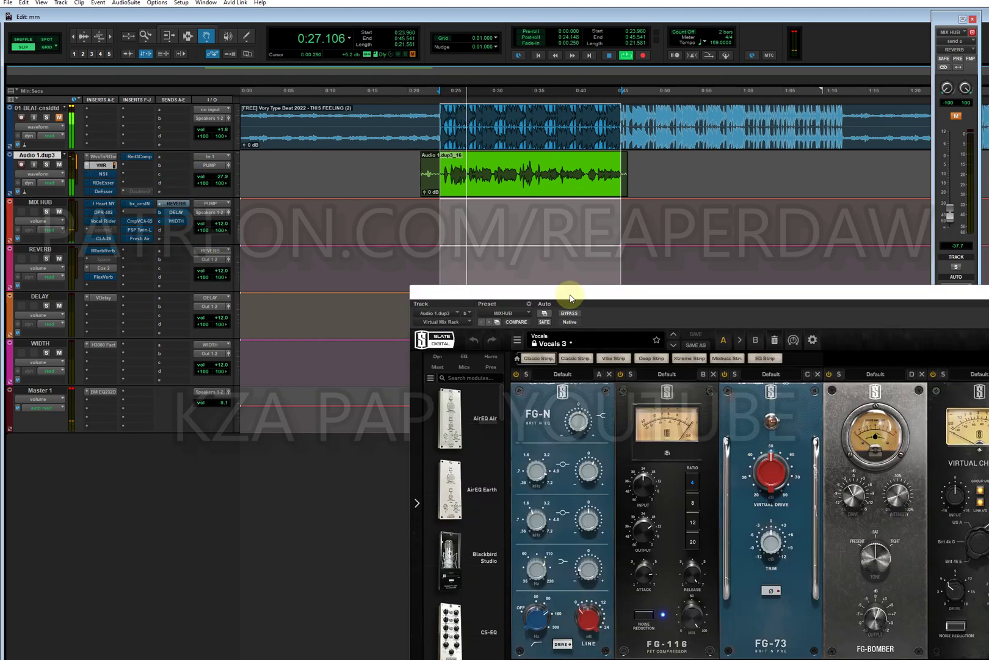
pyautogui.moveTo(570, 293); pyautogui.dragTo(183, 271)
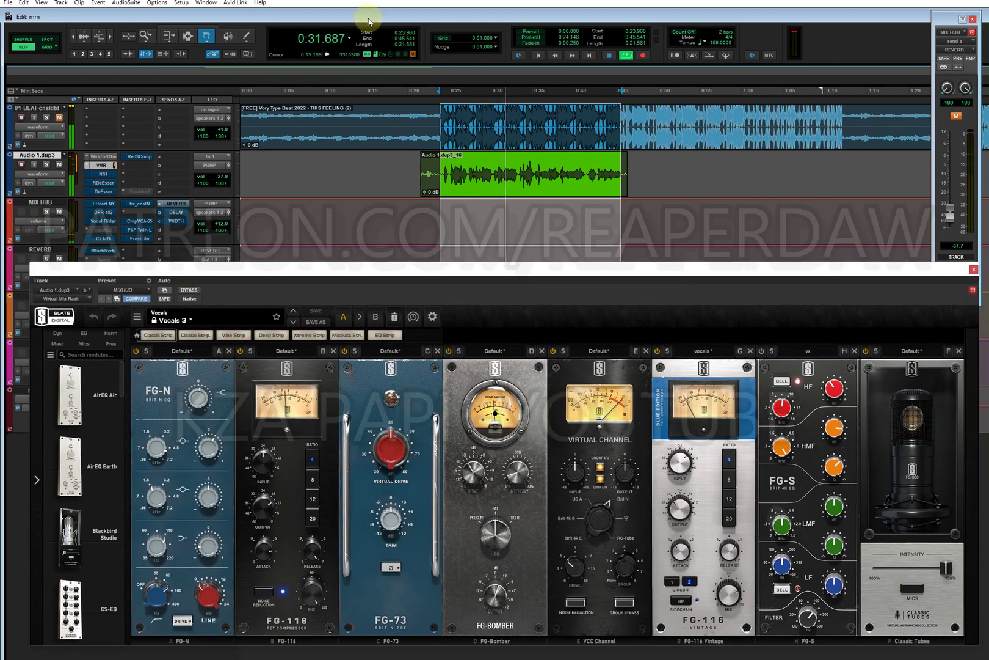
pyautogui.press('space')
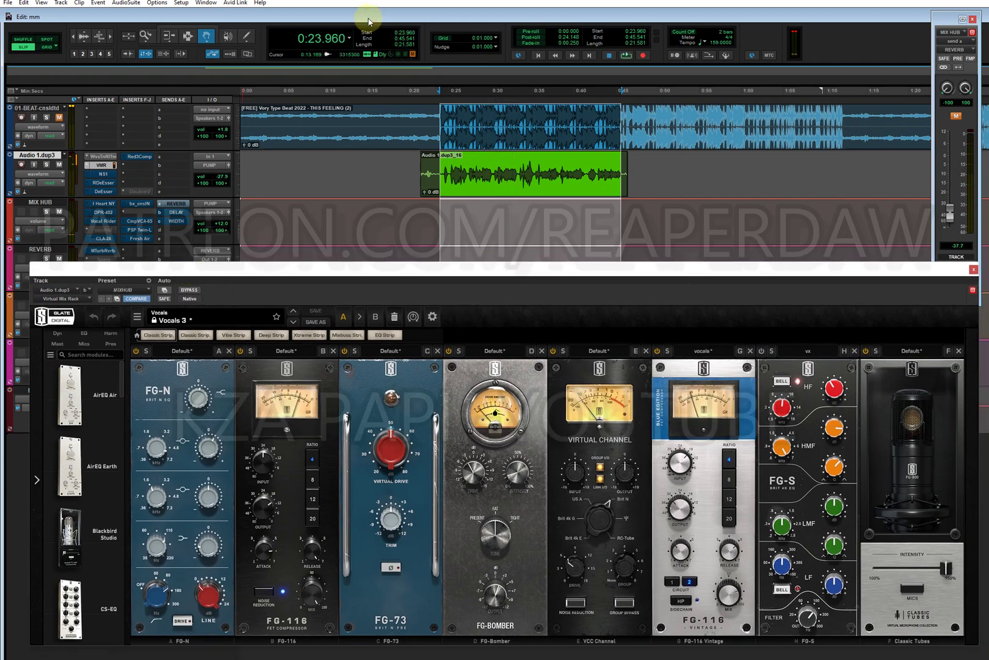
# - Set FG-73's Virtual Drive to 49.2 dB with FG-Bomber and Virtual Channel switched off, and switch both modules back on during playback
pyautogui.click(161, 396)
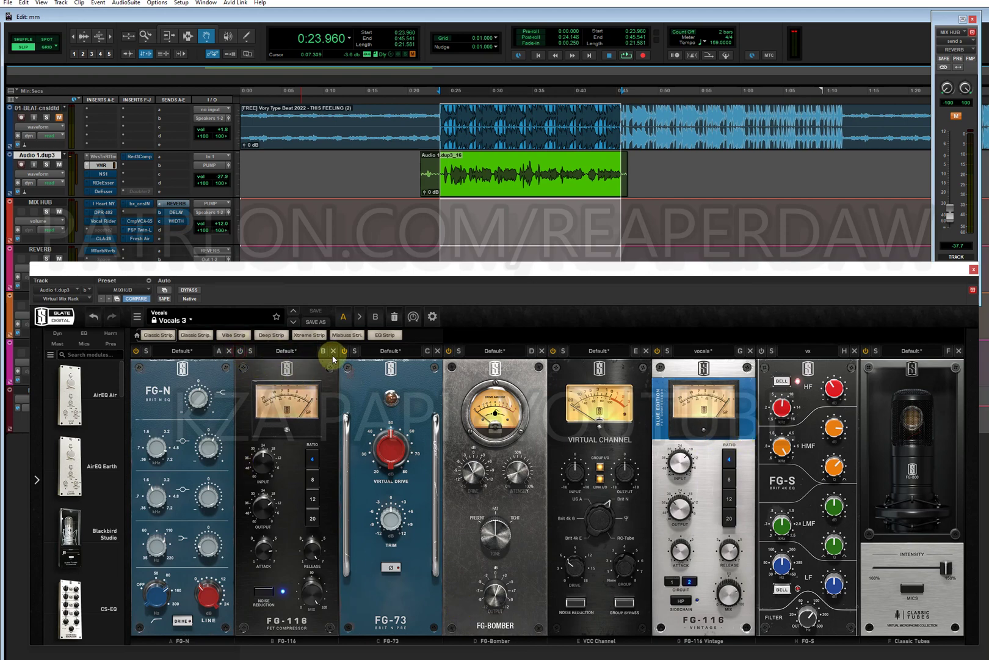
pyautogui.click(449, 351)
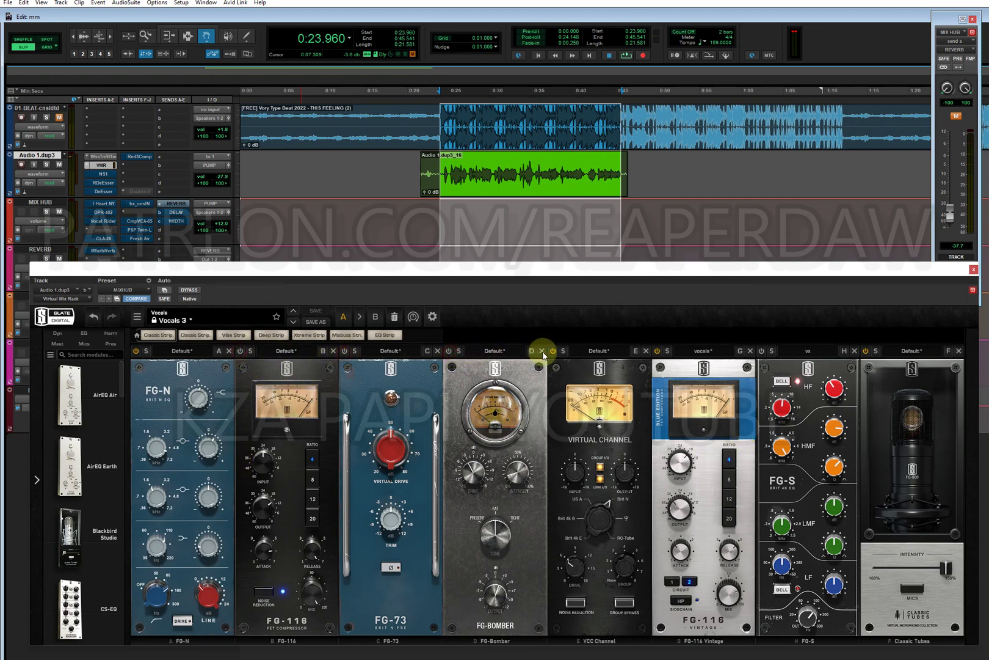
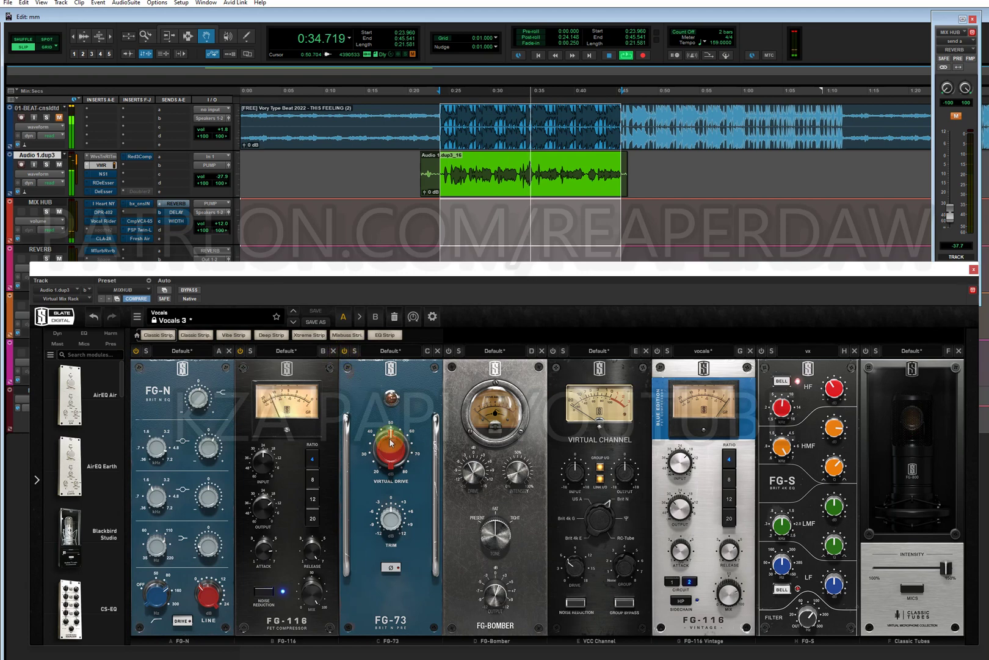
pyautogui.moveTo(389, 439); pyautogui.dragTo(394, 453)
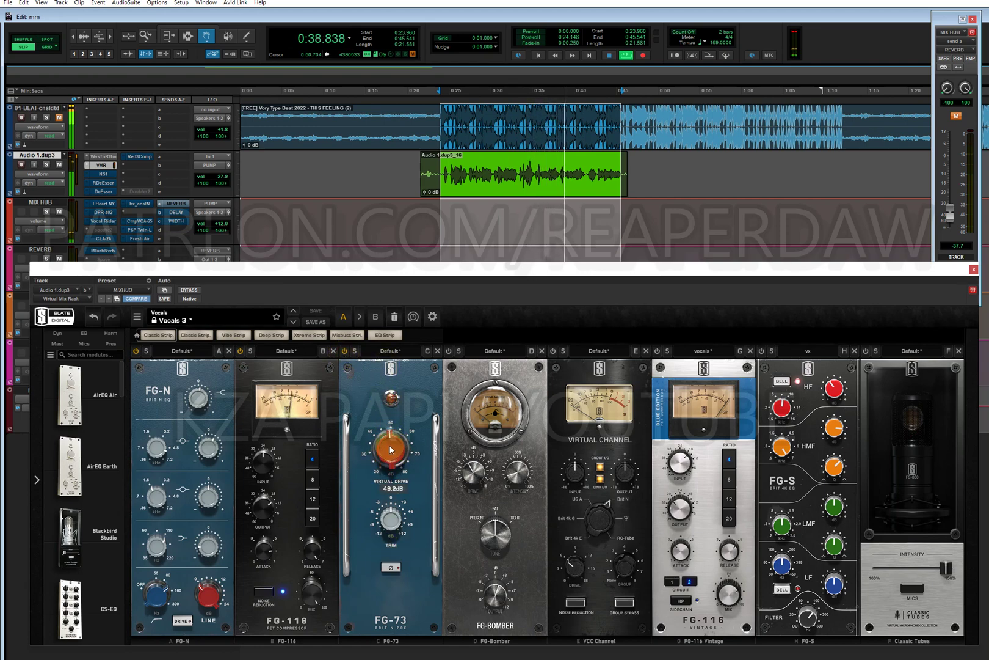
pyautogui.click(448, 351)
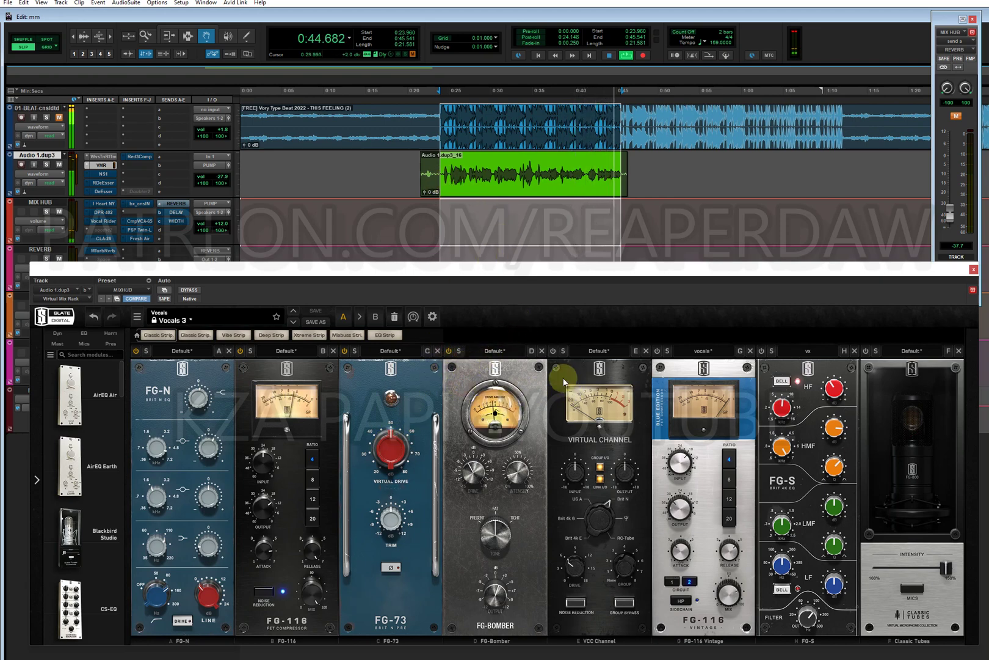
pyautogui.click(553, 351)
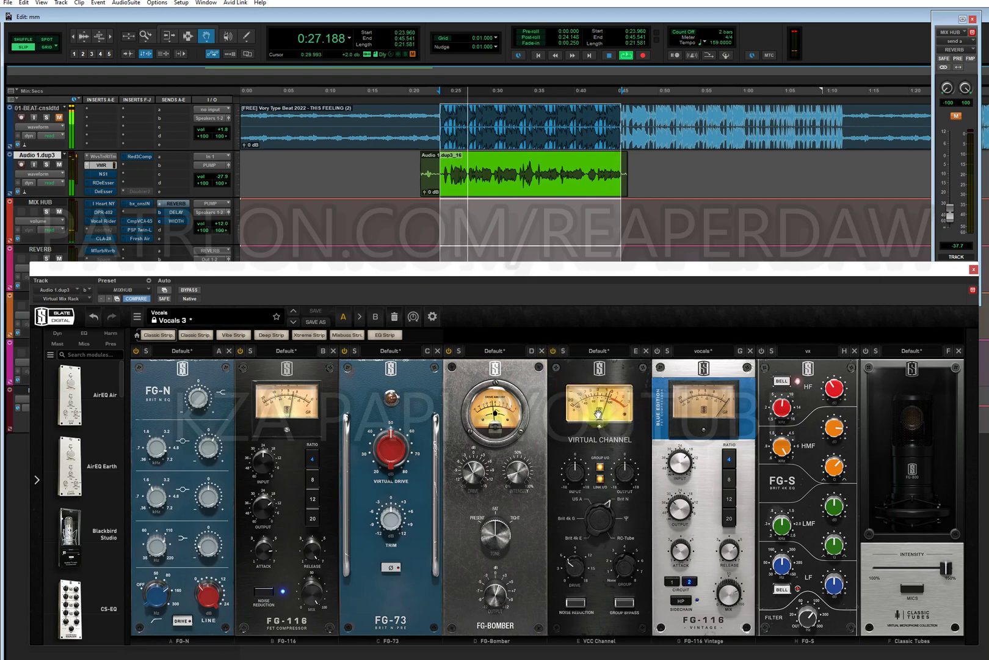
# - Reorder the rack so FG-73 comes first and Virtual Channel second, close Virtual Mix Rack and stop playback
pyautogui.moveTo(404, 406); pyautogui.dragTo(193, 403)
pyautogui.moveTo(555, 406); pyautogui.dragTo(272, 408)
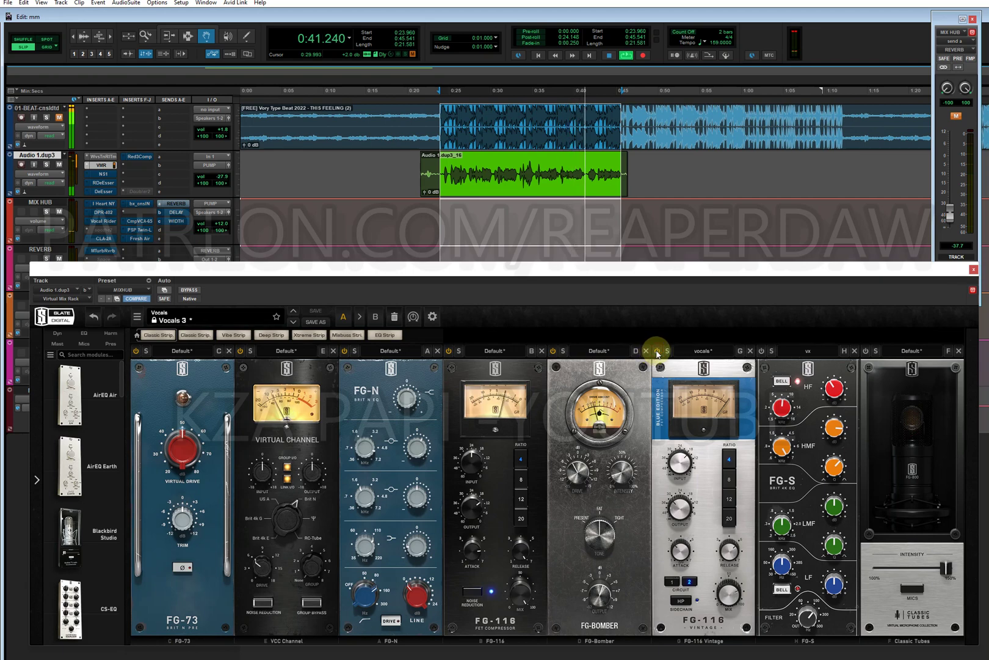
pyautogui.moveTo(898, 380); pyautogui.dragTo(911, 415)
pyautogui.click(974, 269)
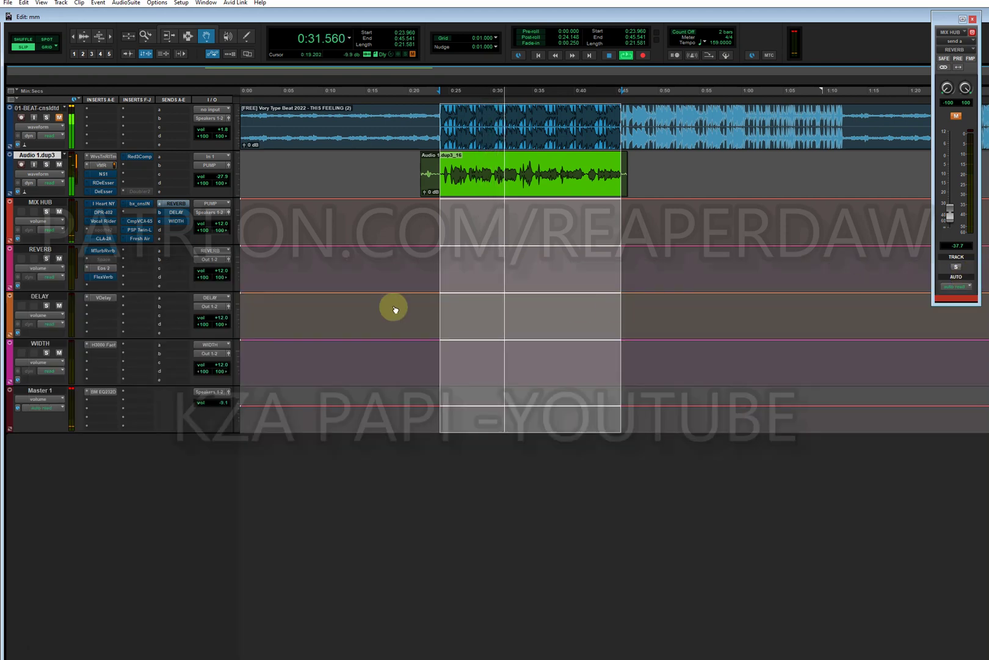
pyautogui.press('space')
# - Take the NS1 noise suppressor on Audio 1.dup3 out of bypass, audition the selected range with its window open, and close it
pyautogui.rightClick(106, 180)
pyautogui.click(111, 177)
pyautogui.click(101, 176)
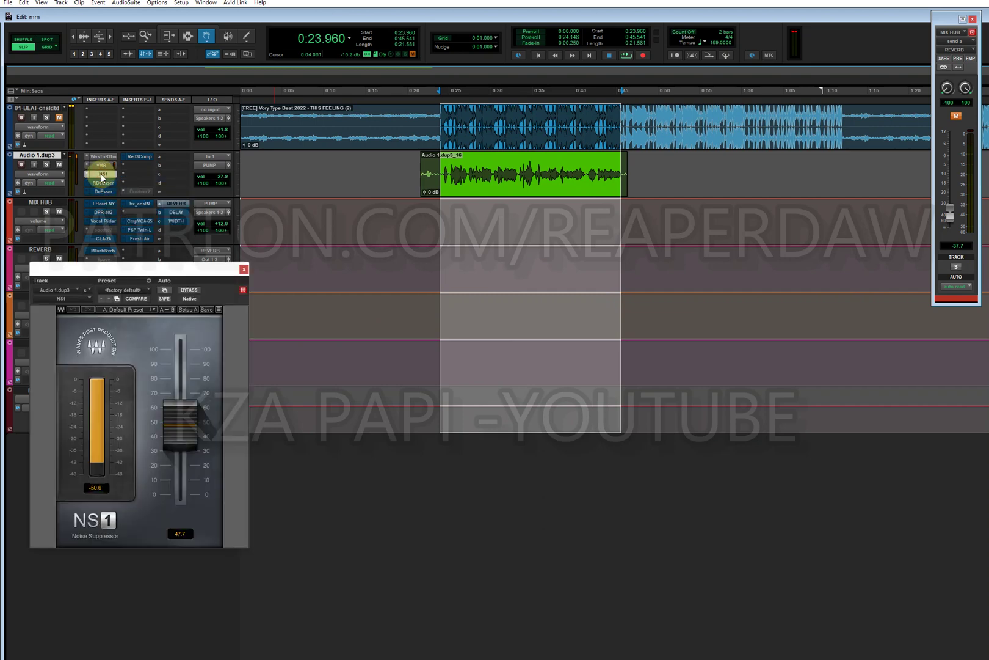
pyautogui.press('space')
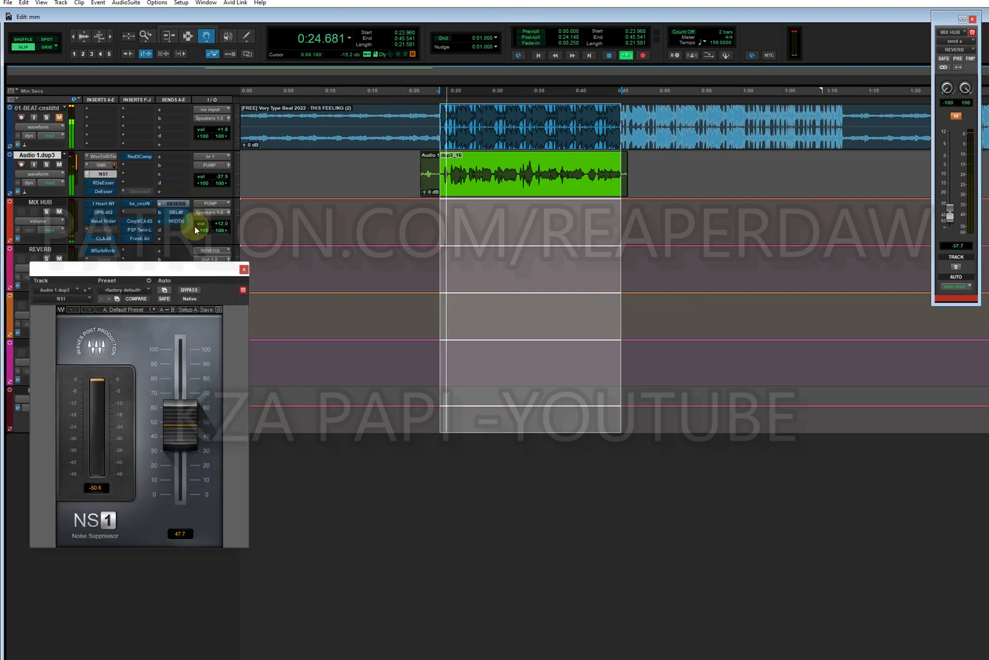
pyautogui.moveTo(176, 279); pyautogui.dragTo(561, 270)
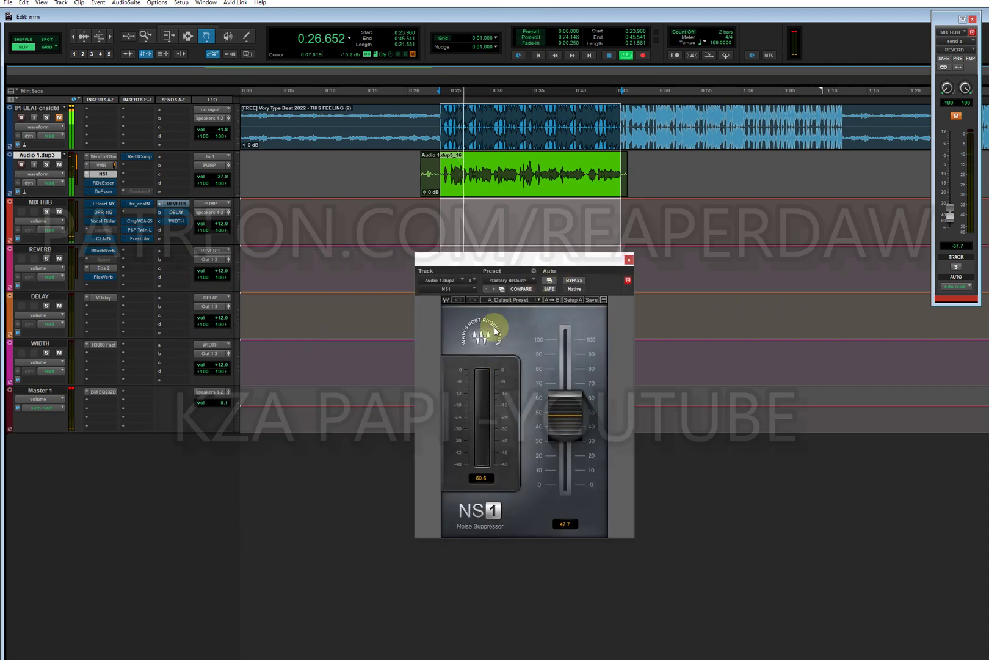
pyautogui.press('space')
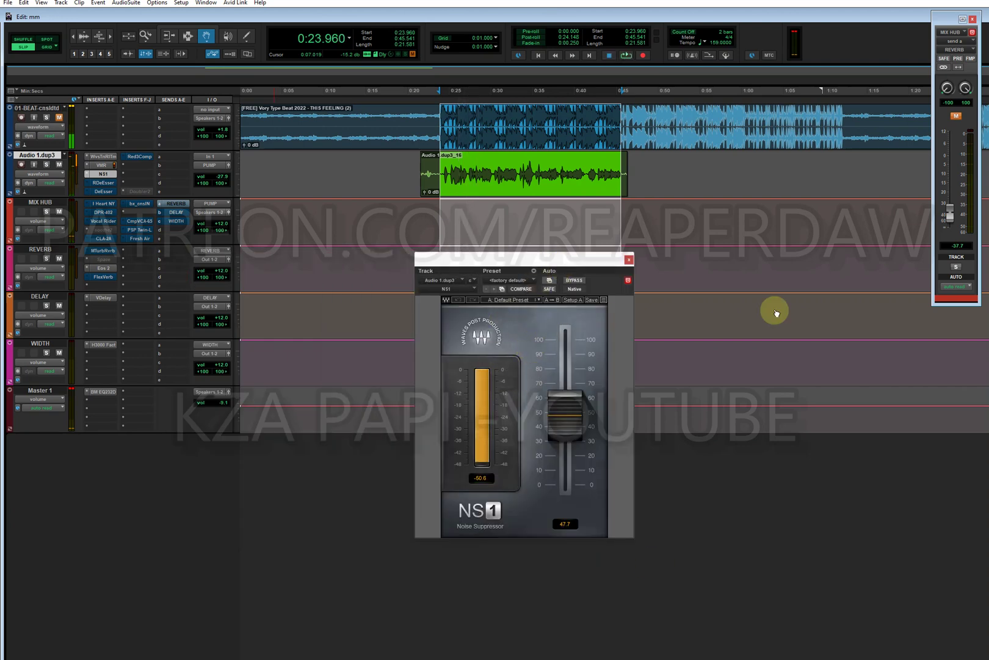
pyautogui.click(629, 258)
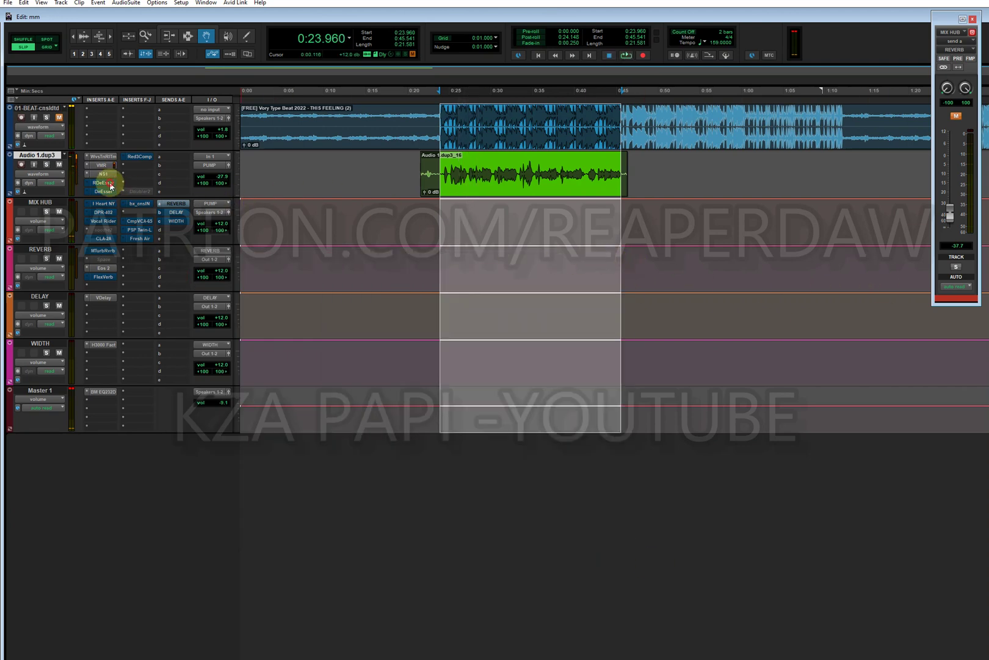
# - Open RDeEsser on Audio 1.dup3 and take it out of bypass while playing the selected range
pyautogui.click(110, 186)
pyautogui.click(588, 289)
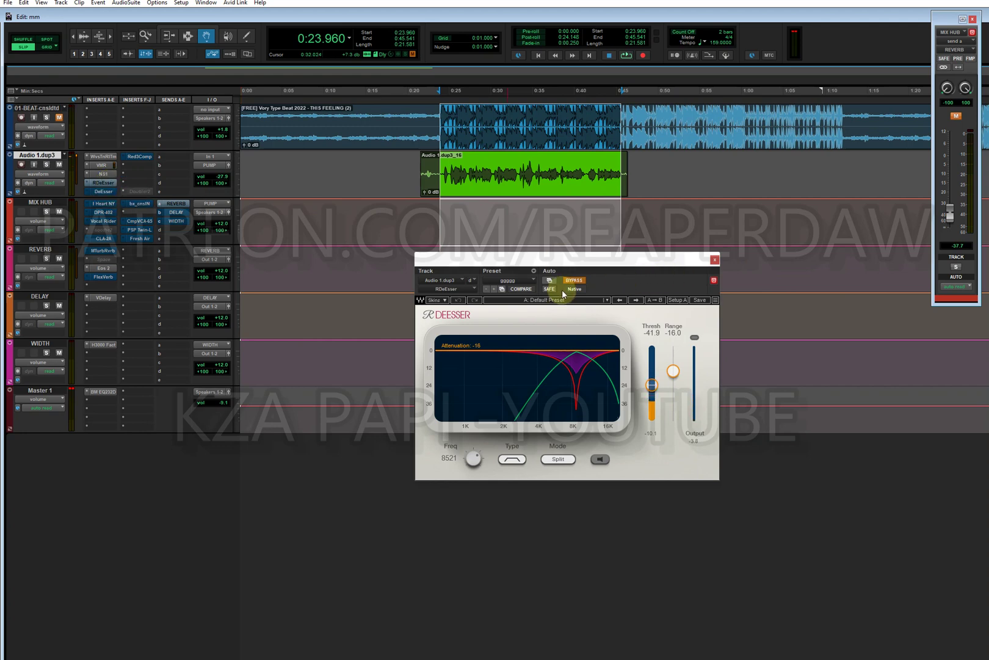
pyautogui.press('space')
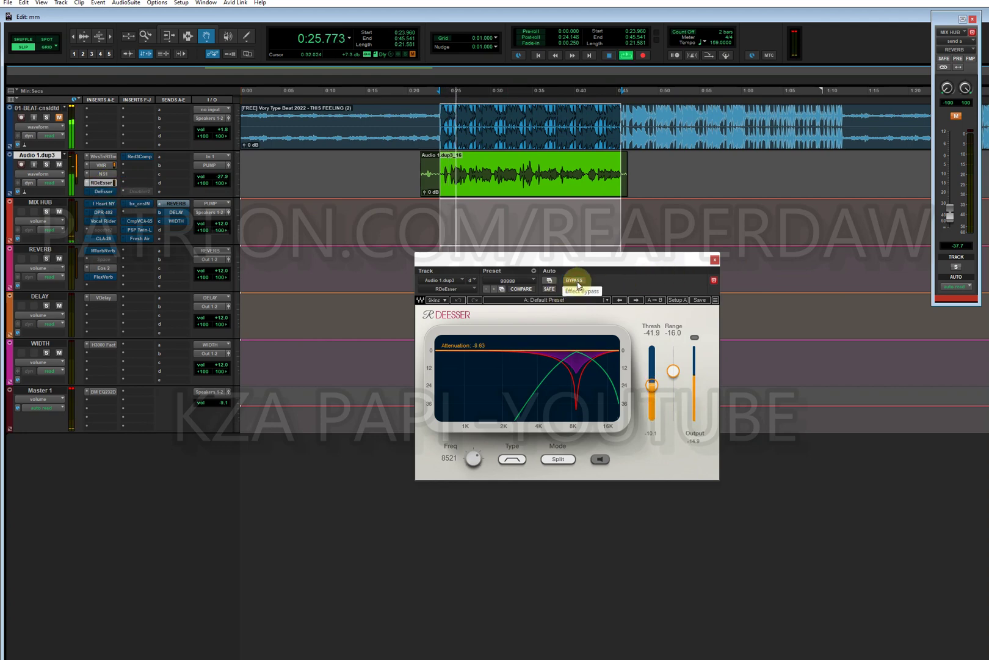
# - Take DeEsser on Audio 1.dup3 out of bypass during playback, close its window and stop
pyautogui.click(101, 191)
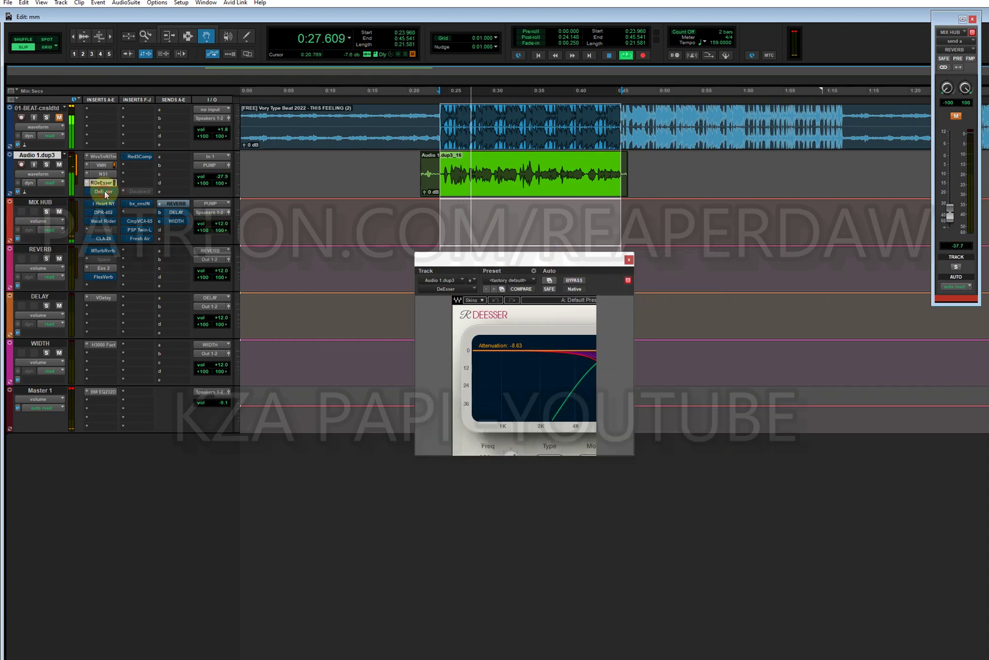
pyautogui.click(574, 281)
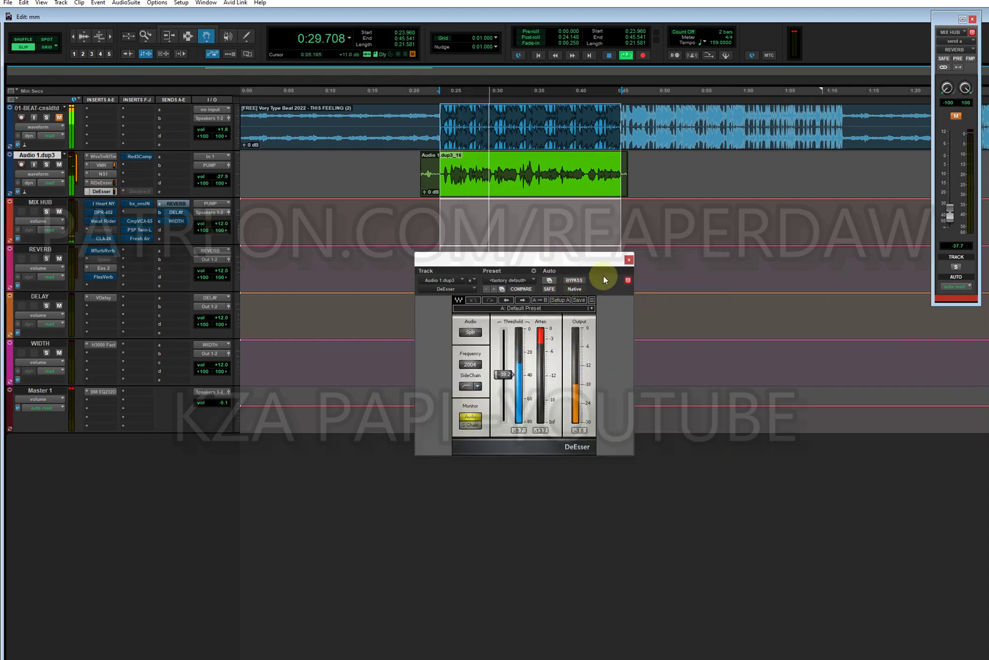
pyautogui.click(628, 260)
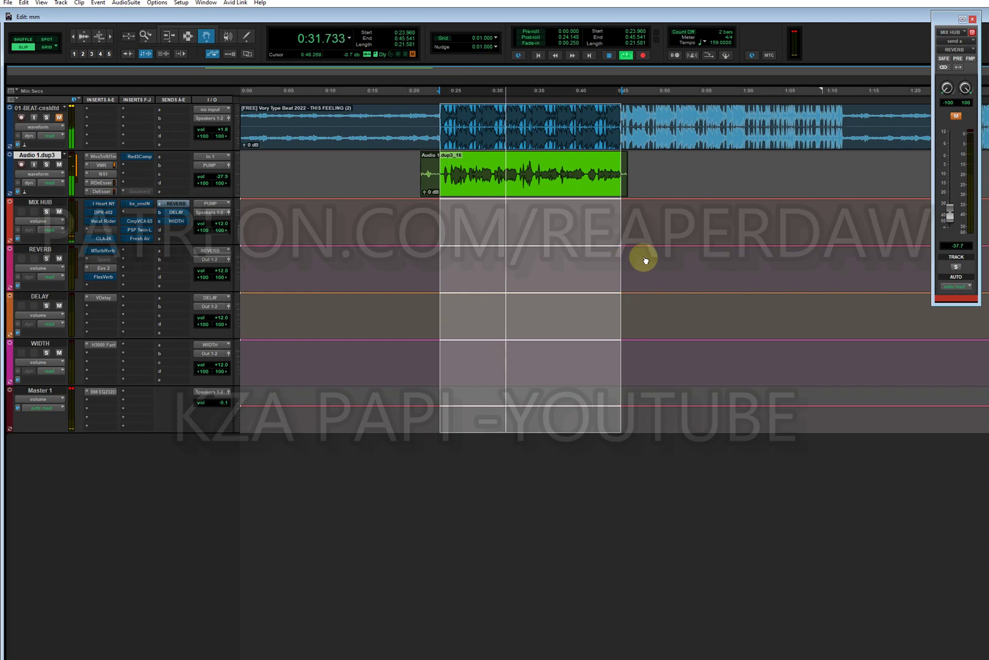
pyautogui.press('space')
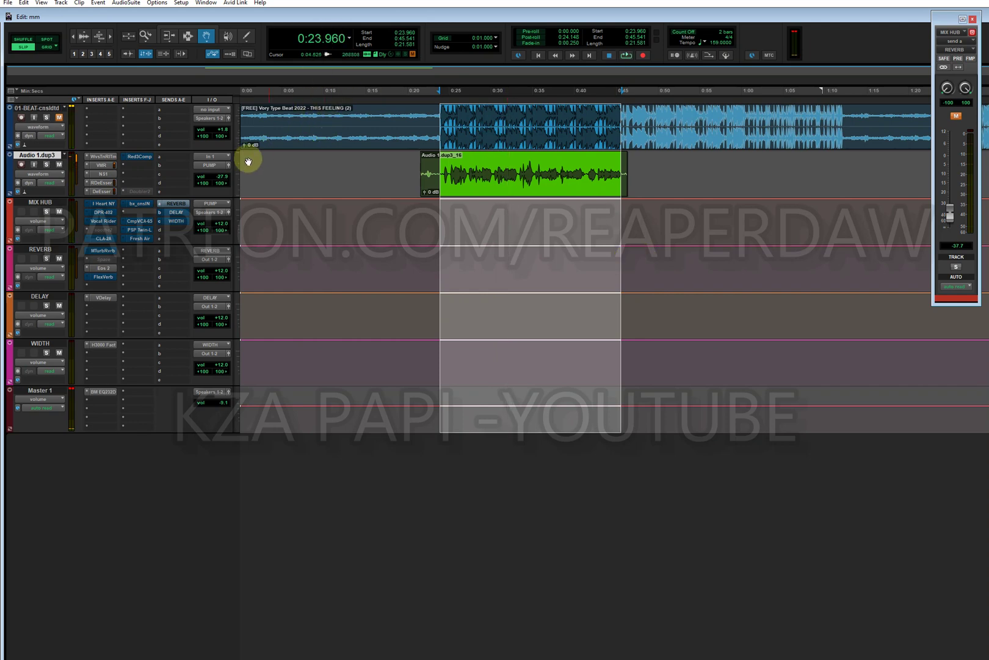
# - View the bypassed Red 3 Compressor on Audio 1.dup3, close it, and audition the selected range briefly
pyautogui.click(145, 156)
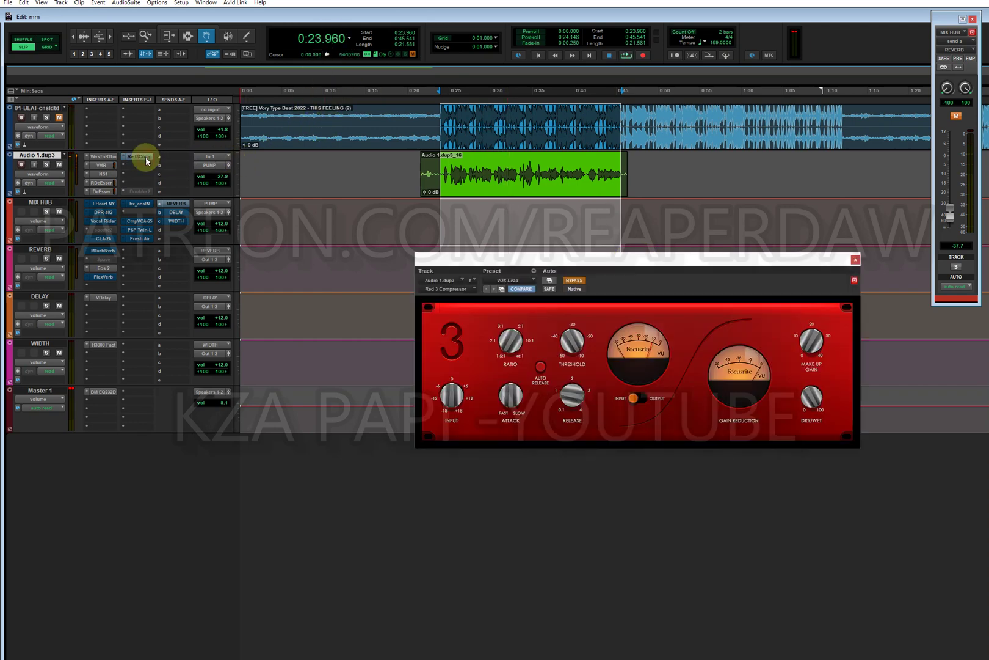
pyautogui.click(854, 258)
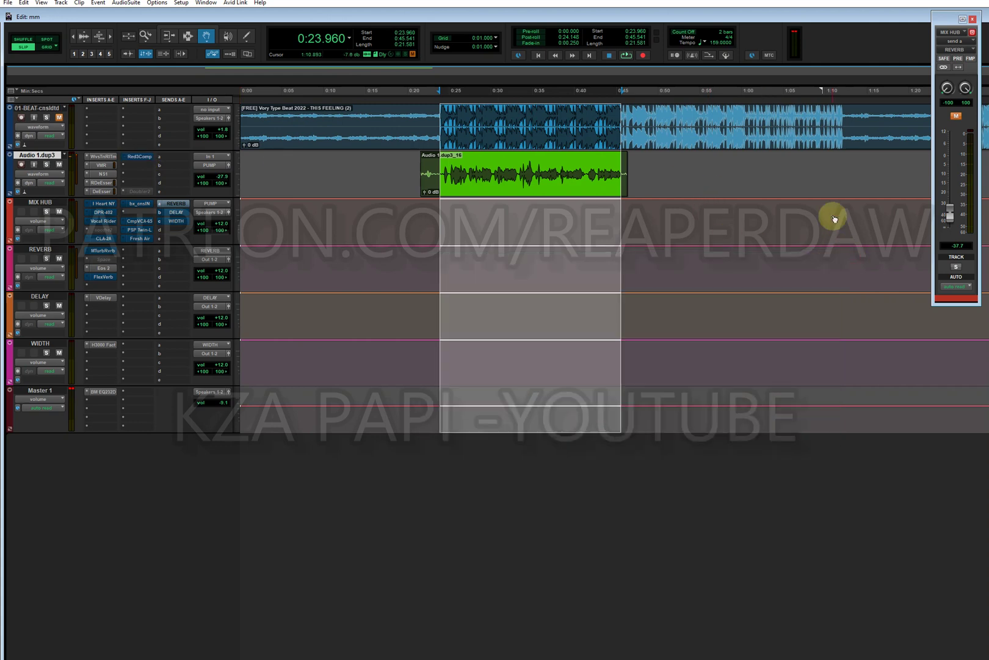
pyautogui.press('space')
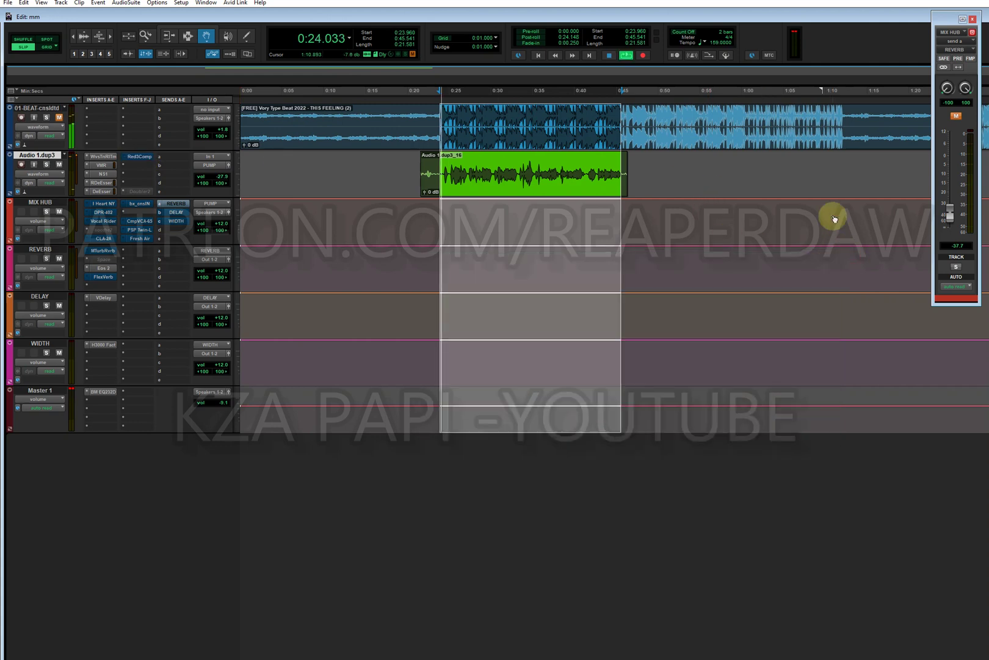
pyautogui.press('space')
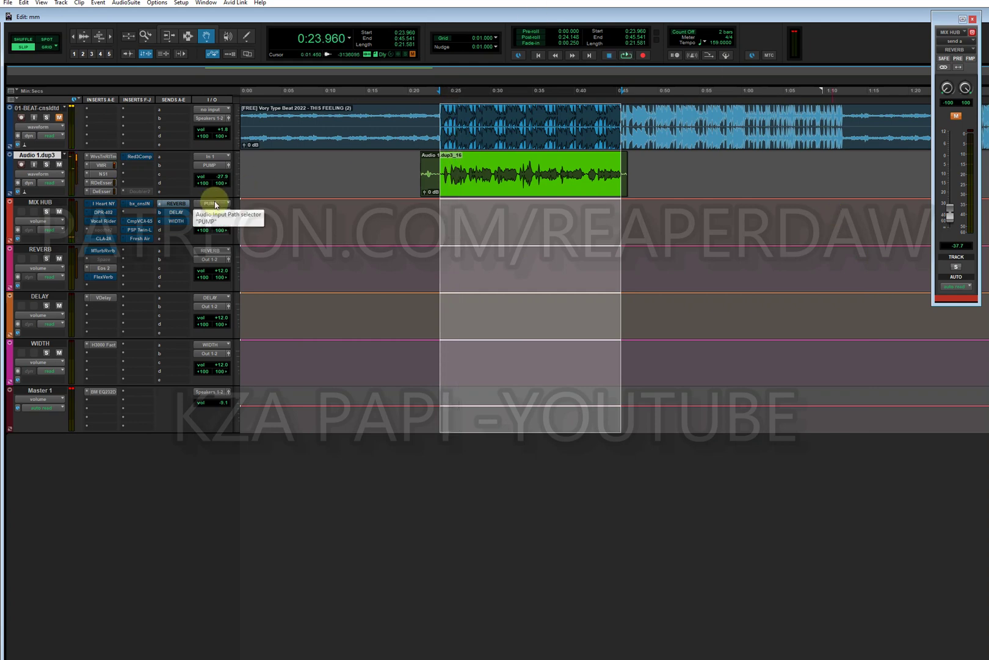
# - Activate I Heart NY on MIX HUB, compare it bypassed and active during playback, leave it active and close it
pyautogui.click(116, 210)
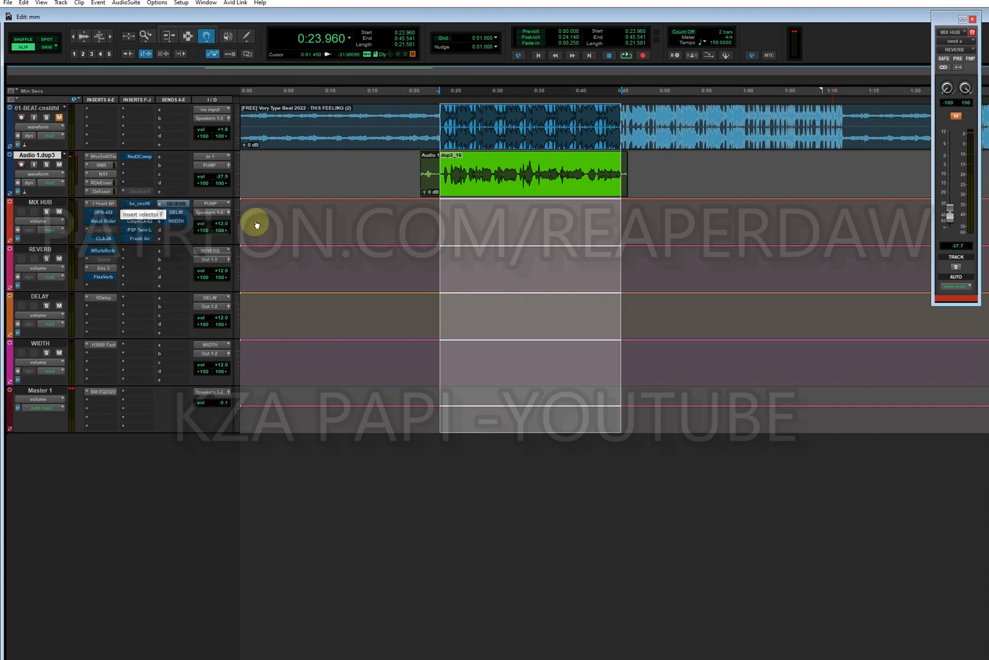
pyautogui.click(101, 206)
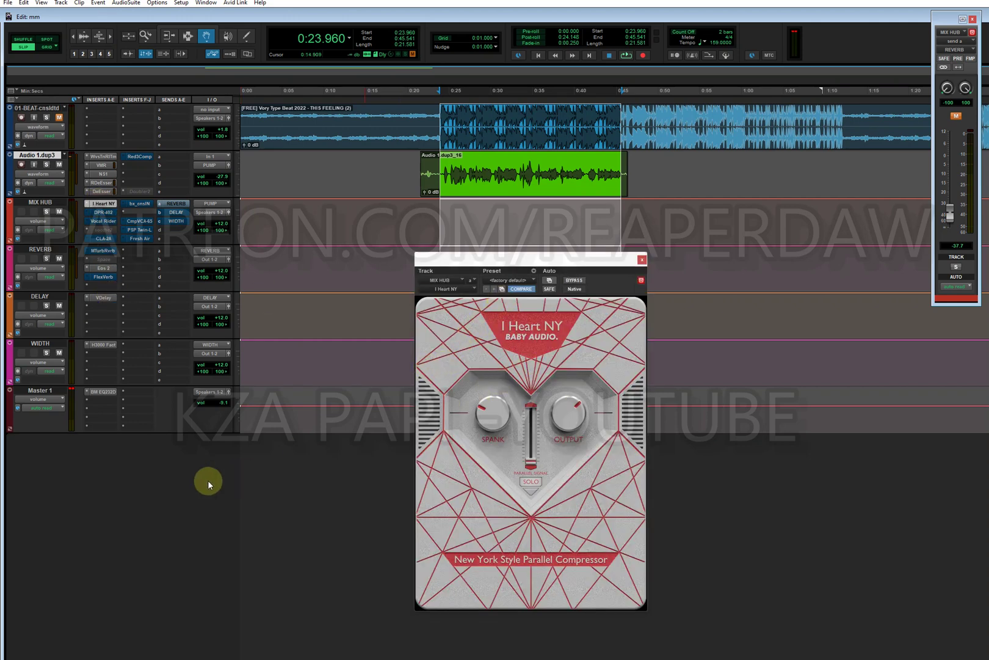
pyautogui.press('space')
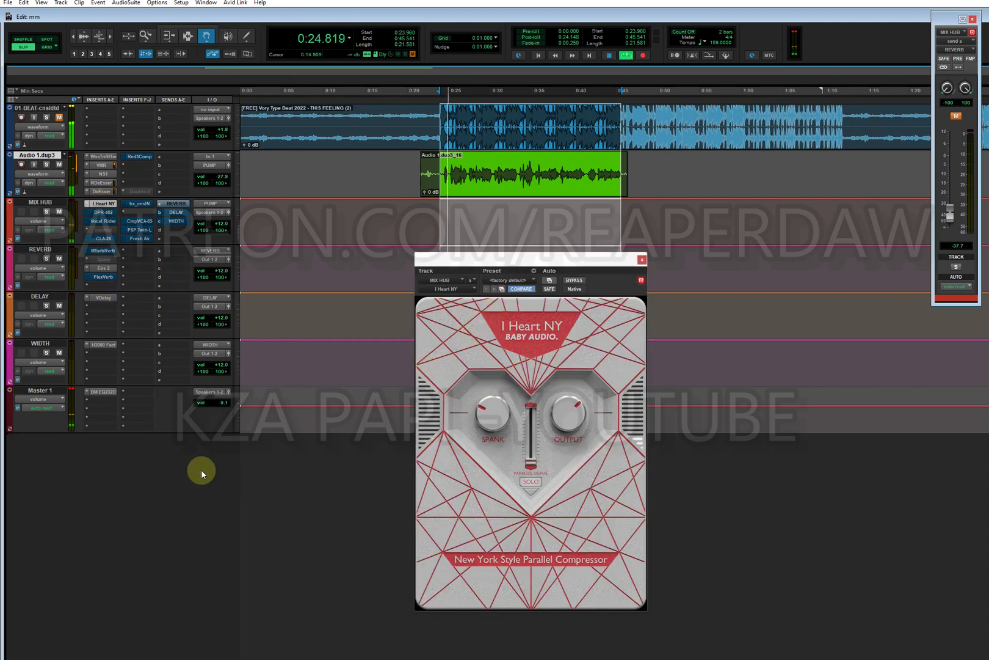
pyautogui.click(574, 281)
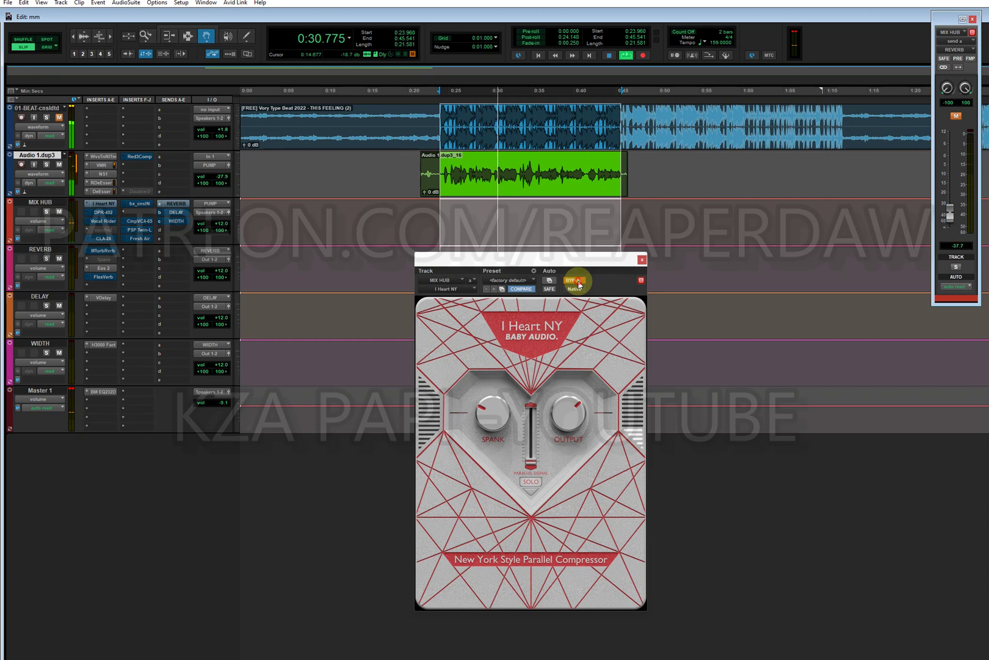
pyautogui.click(574, 281)
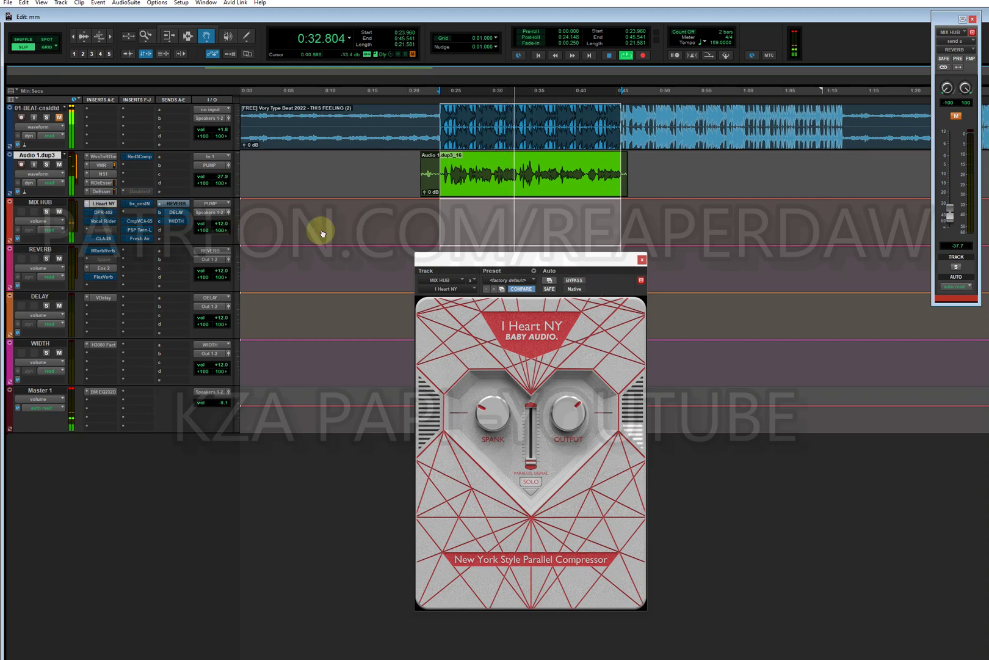
pyautogui.click(642, 259)
pyautogui.press('space')
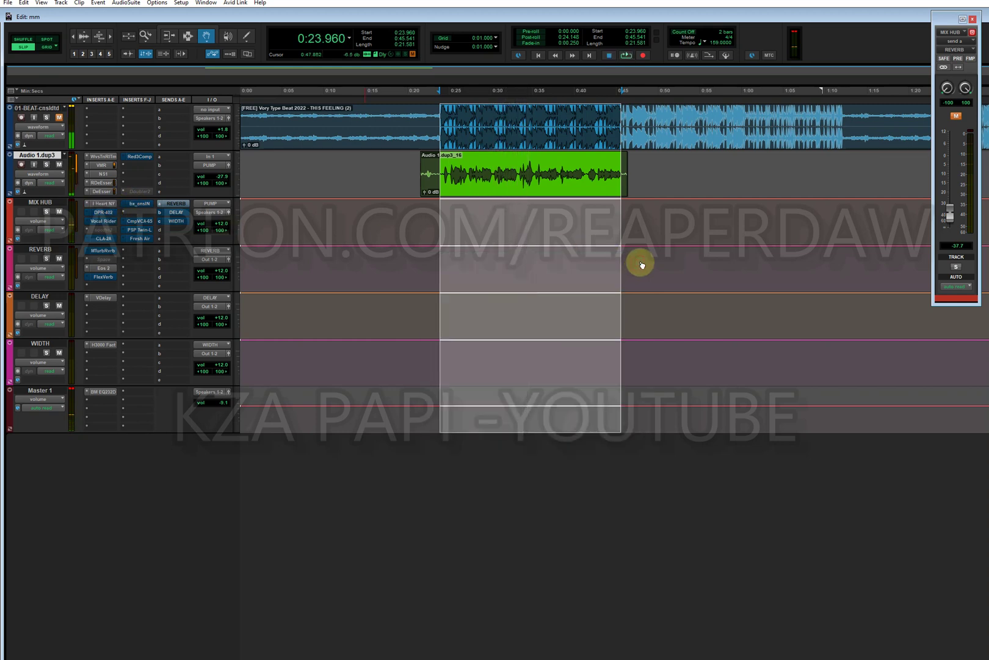
# - Compare DPR-402 on MIX HUB bypassed and active over the selected range, take Vocal Rider out of bypass and stop playback
pyautogui.click(117, 214)
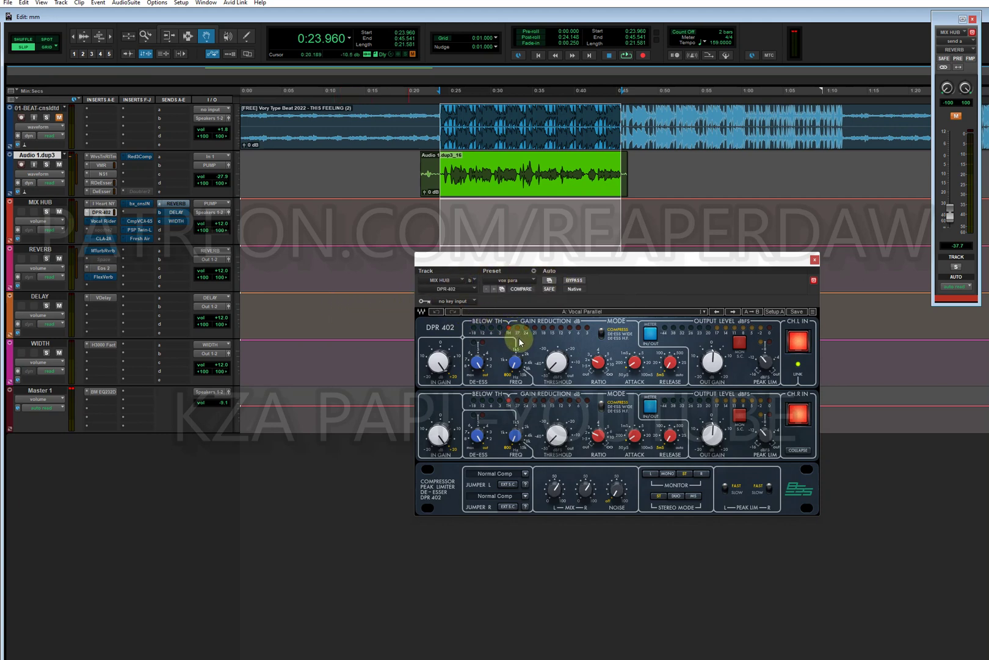
pyautogui.press('space')
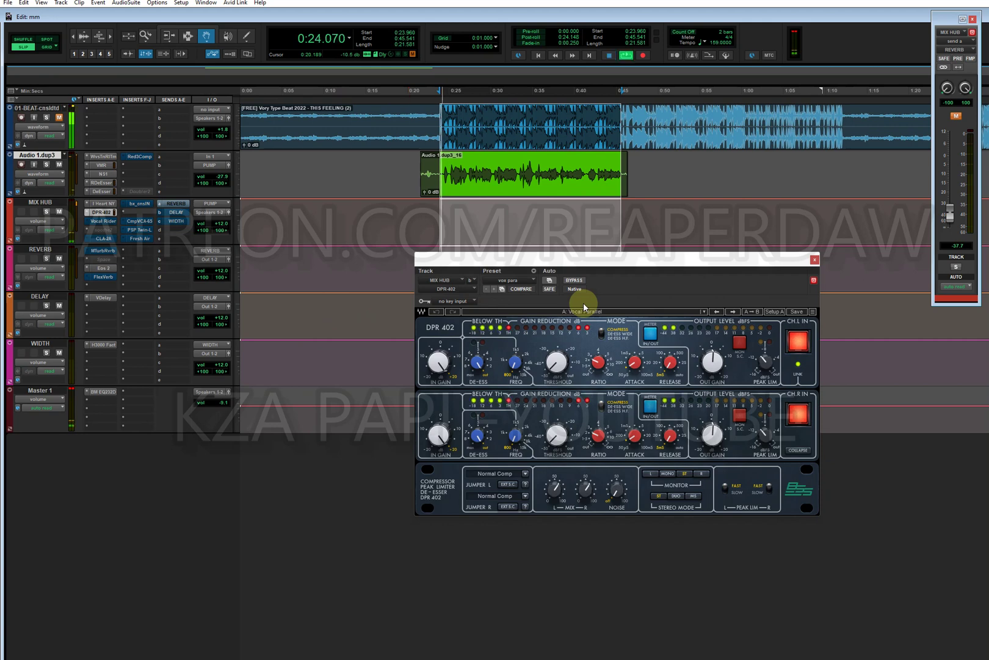
pyautogui.click(580, 280)
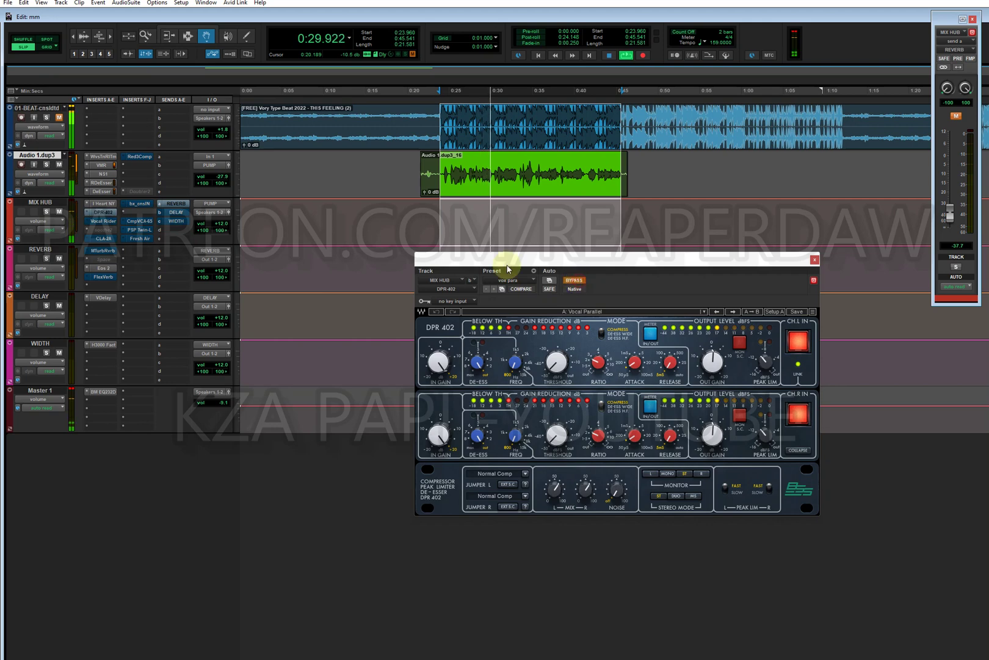
pyautogui.click(111, 222)
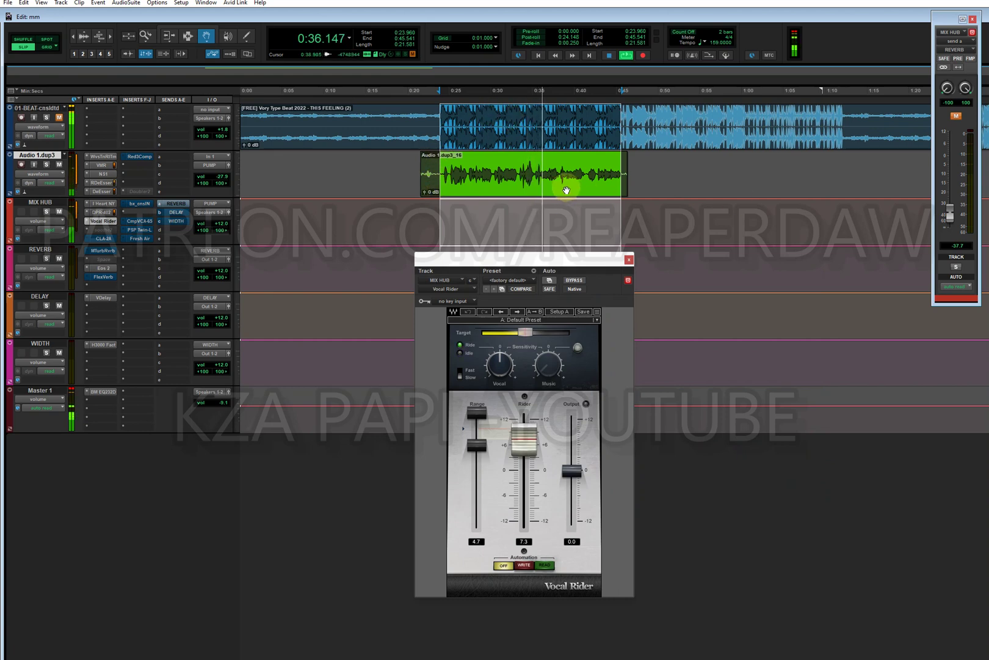
pyautogui.press('space')
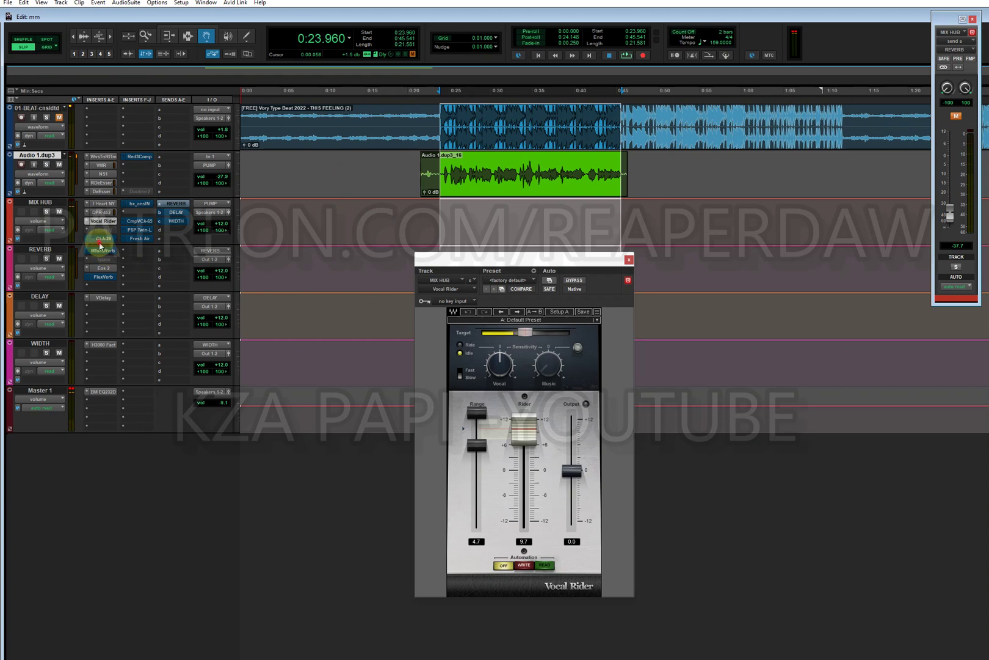
# - Compare CLA-2A on MIX HUB bypassed and active during playback, leave it active, close it and stop
pyautogui.click(104, 238)
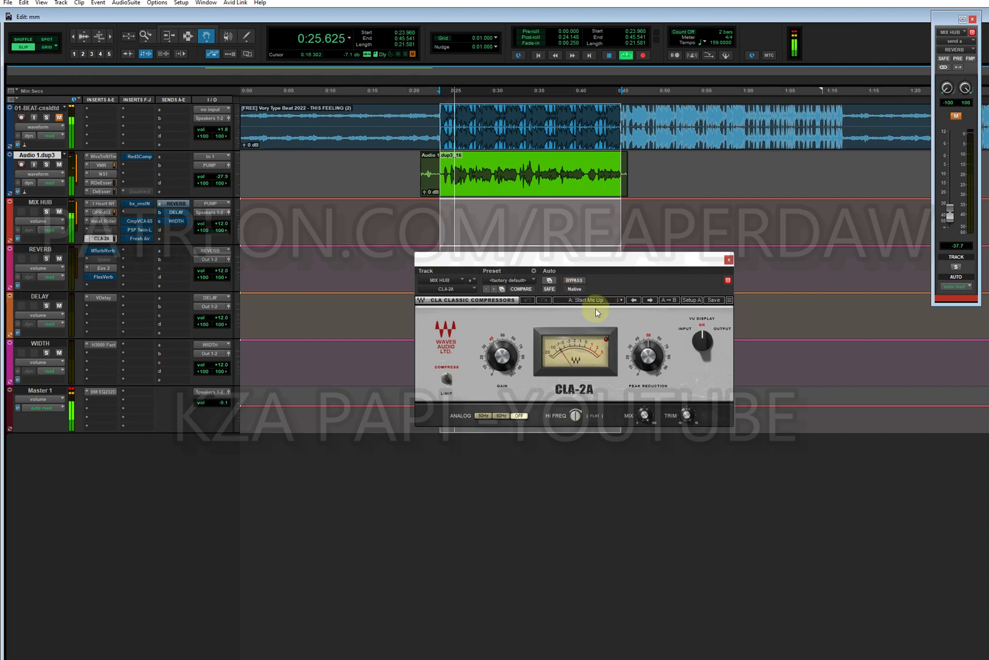
pyautogui.click(577, 281)
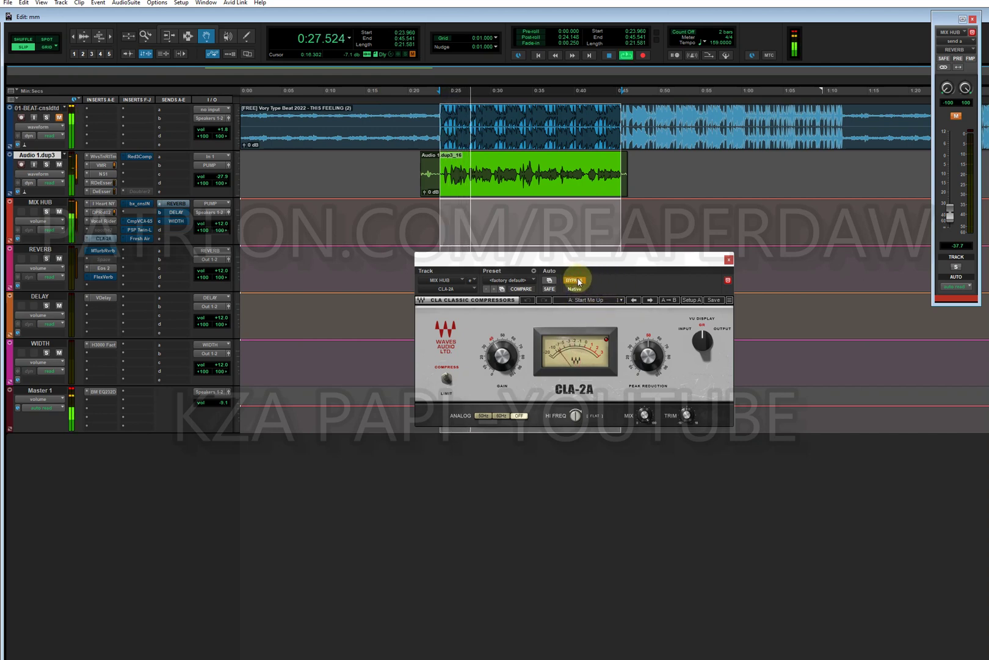
pyautogui.click(577, 280)
pyautogui.click(577, 280)
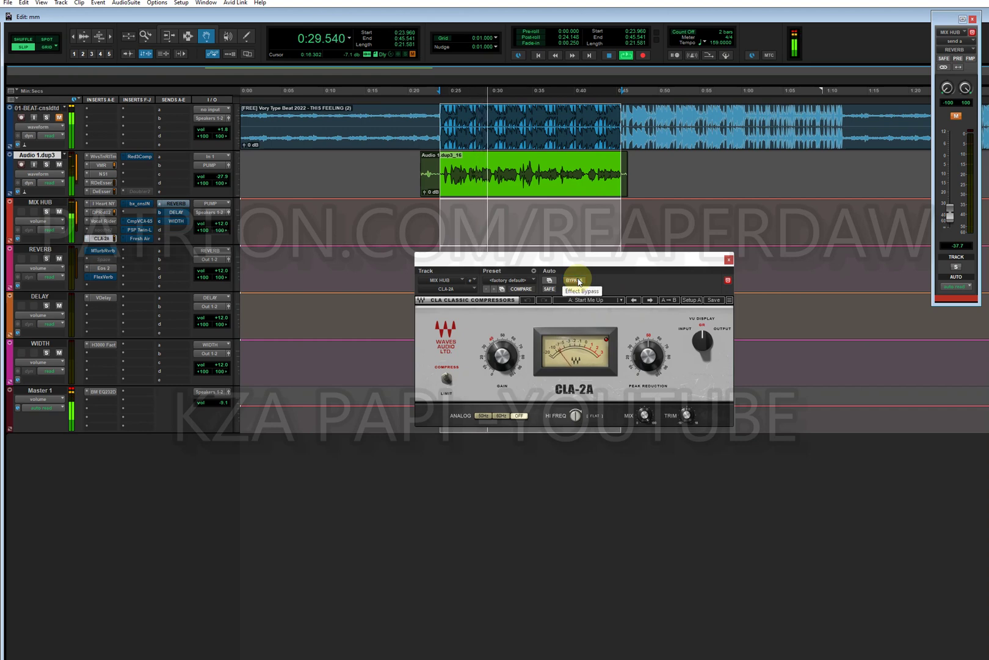
pyautogui.click(577, 281)
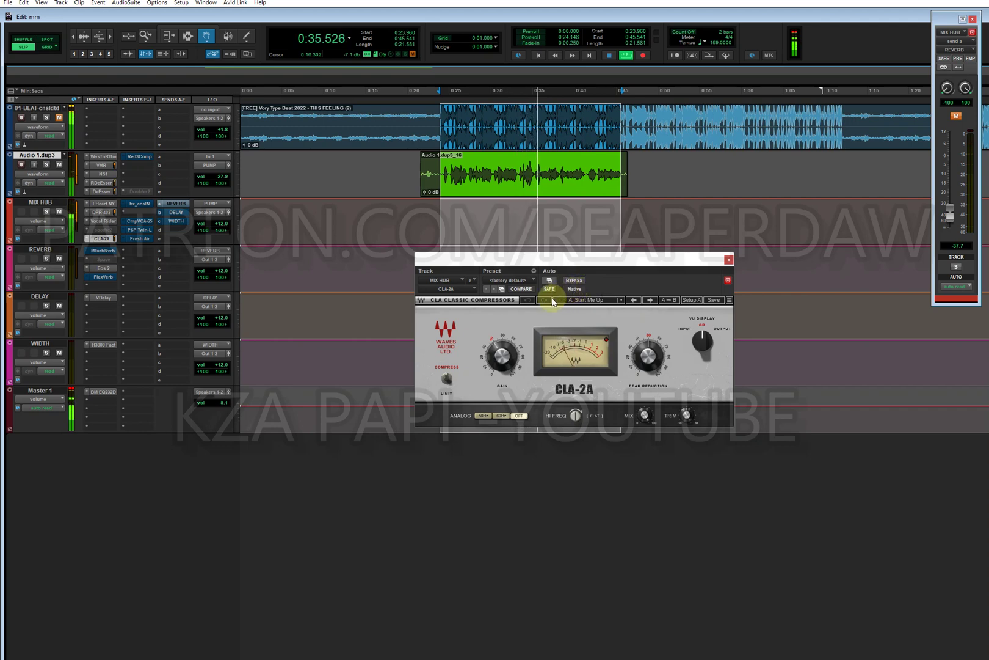
pyautogui.click(728, 259)
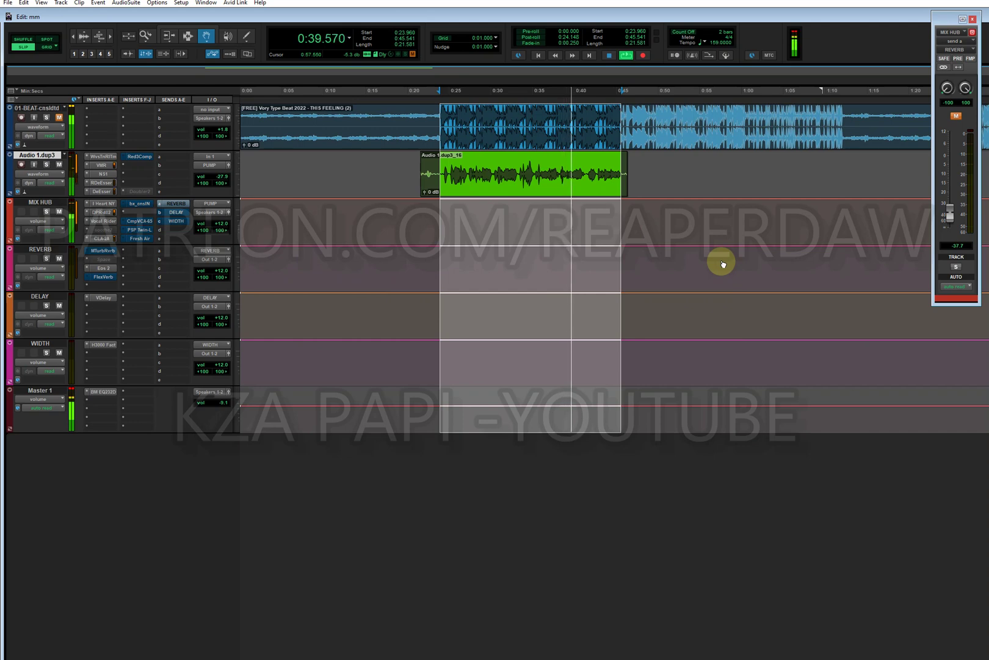
pyautogui.press('space')
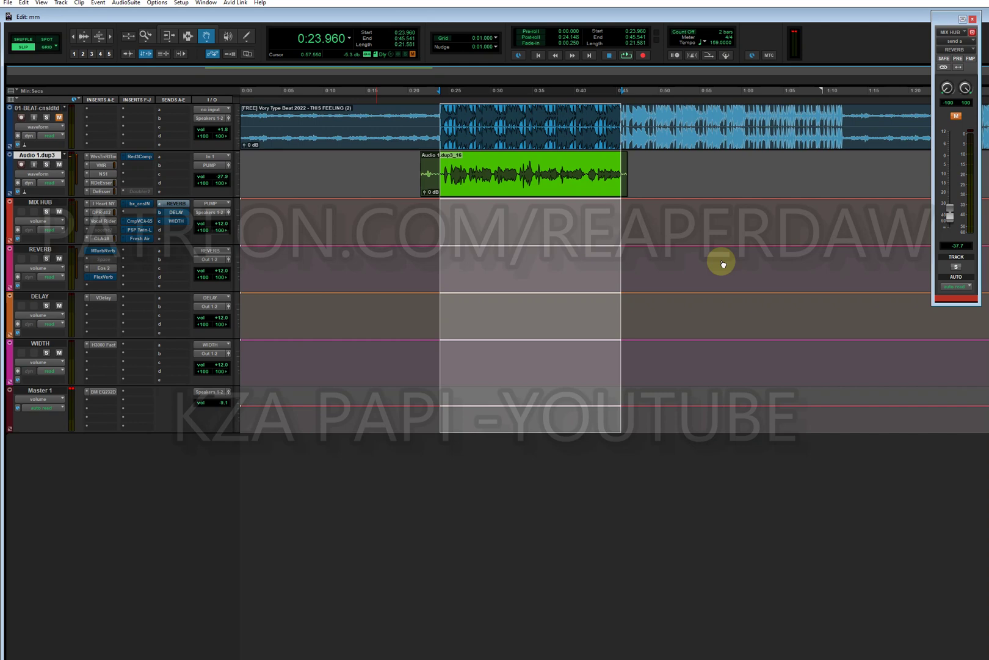
# - Play the selected range and take bx_console N on MIX HUB out of bypass
pyautogui.press('space')
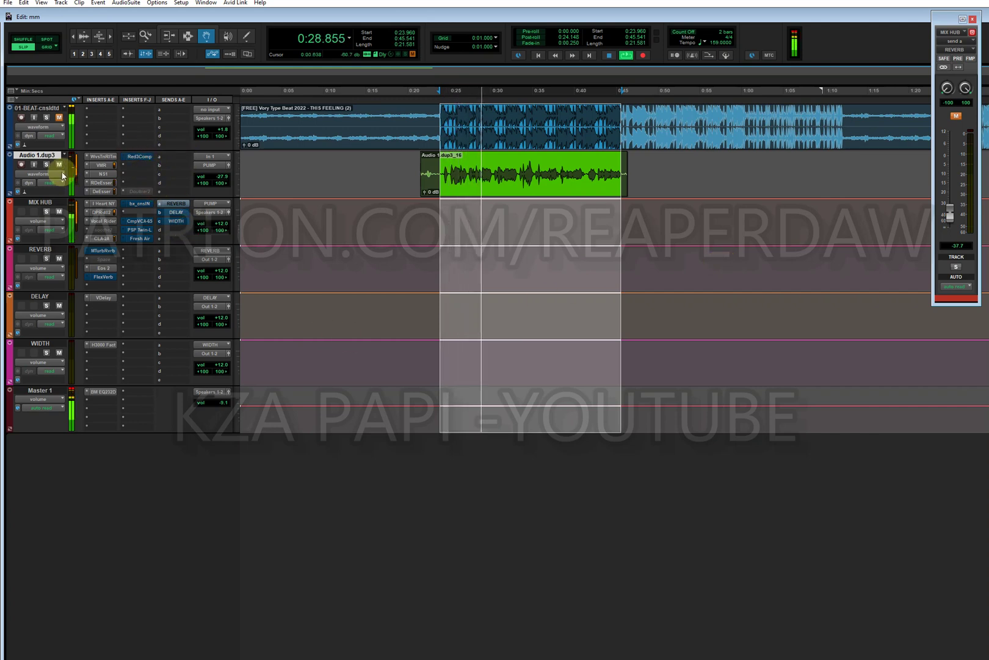
pyautogui.click(133, 203)
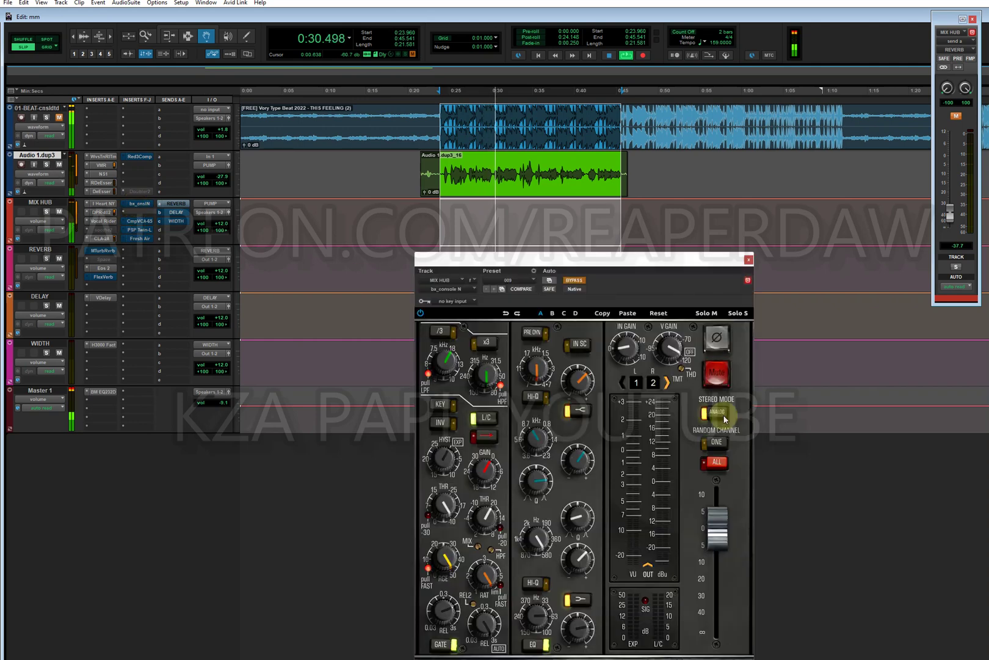
pyautogui.moveTo(513, 258); pyautogui.dragTo(412, 193)
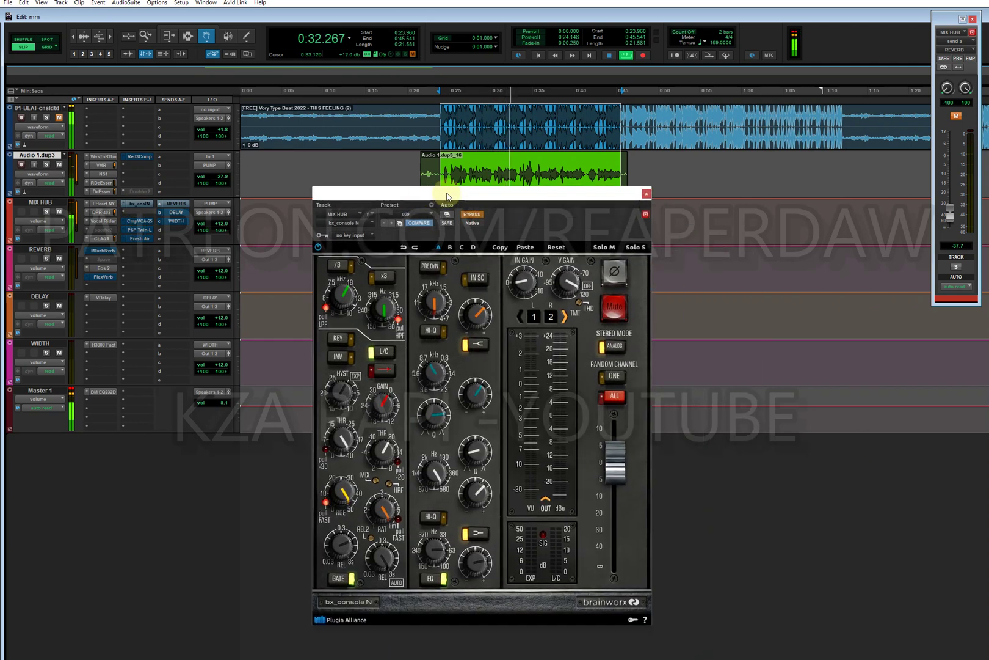
pyautogui.click(472, 215)
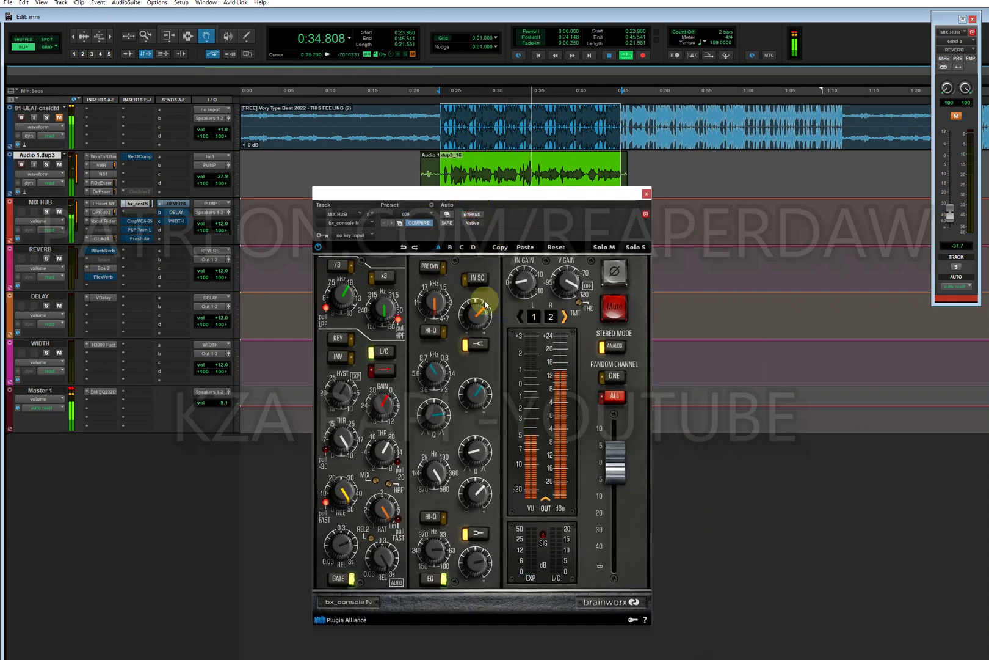
# - Compare Comp VCA-65 on MIX HUB bypassed and active during playback, leave it active and close it
pyautogui.click(149, 222)
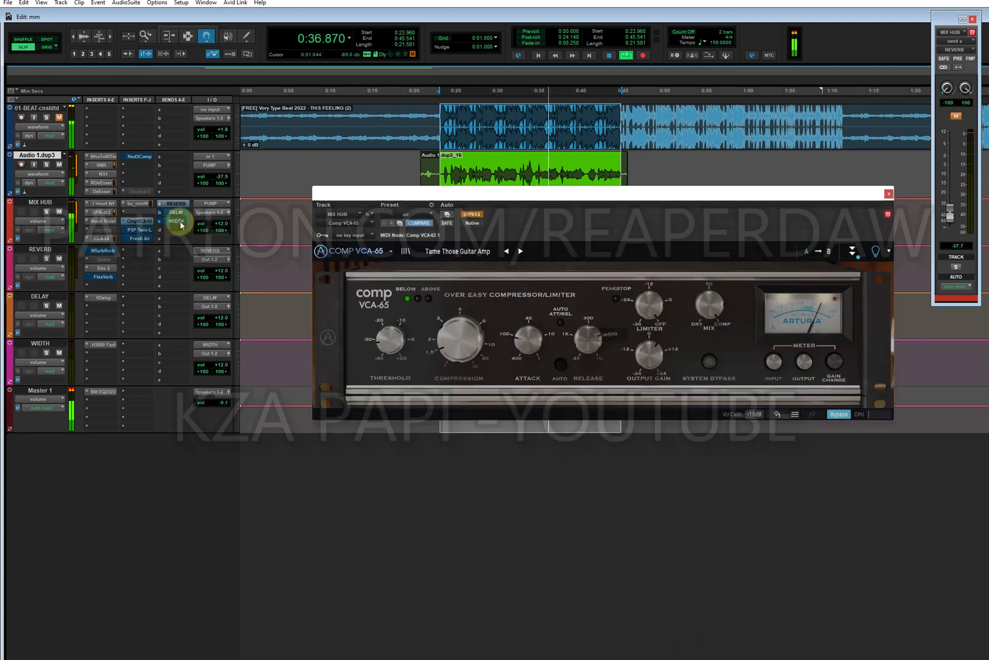
pyautogui.click(469, 213)
pyautogui.click(472, 217)
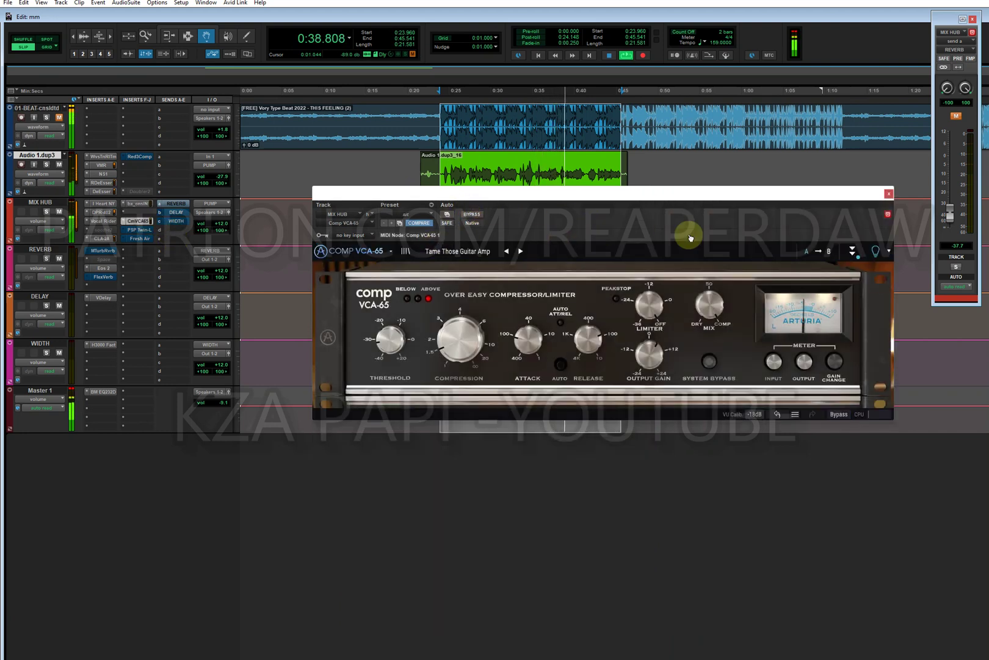
pyautogui.moveTo(617, 191); pyautogui.dragTo(554, 333)
pyautogui.click(435, 342)
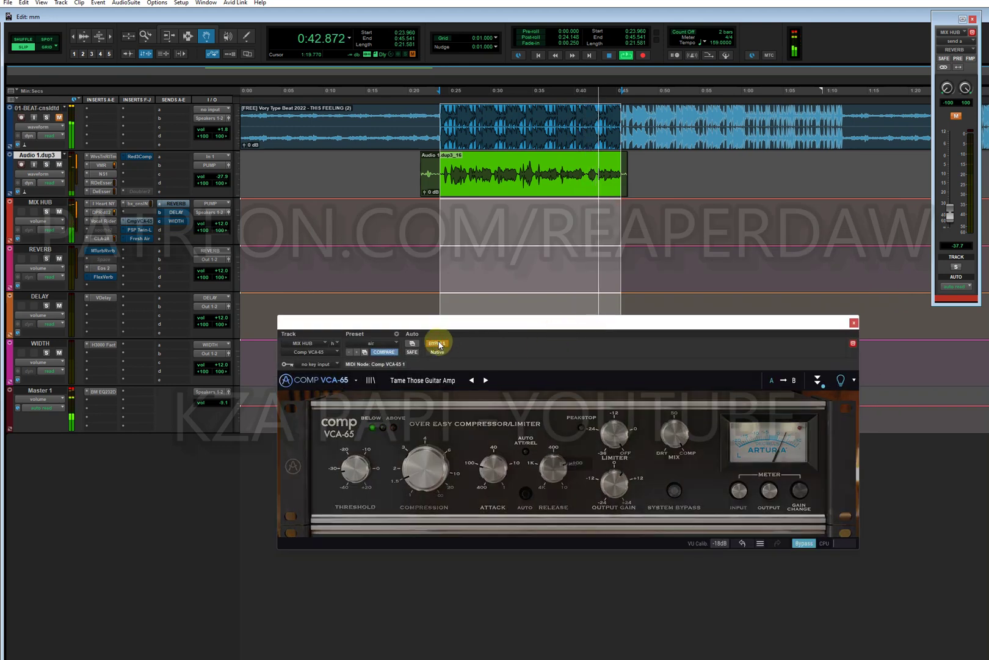
pyautogui.click(437, 343)
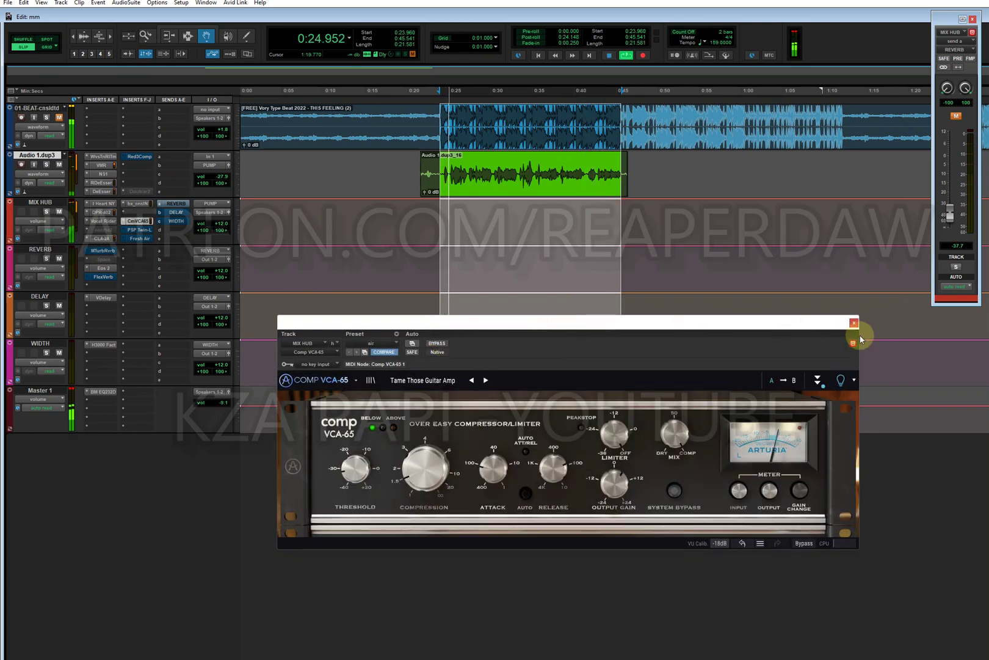
pyautogui.click(850, 321)
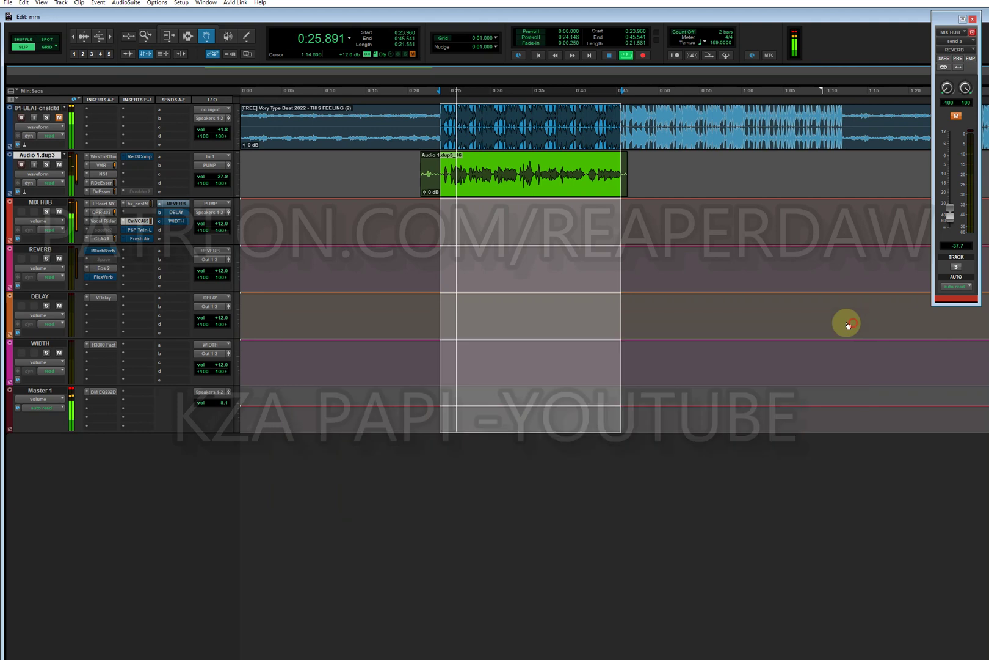
# - Take PSP Twin-L and Fresh Air on MIX HUB out of bypass during playback, and show the WIDTH send's fader
pyautogui.click(140, 230)
pyautogui.moveTo(339, 325); pyautogui.dragTo(677, 251)
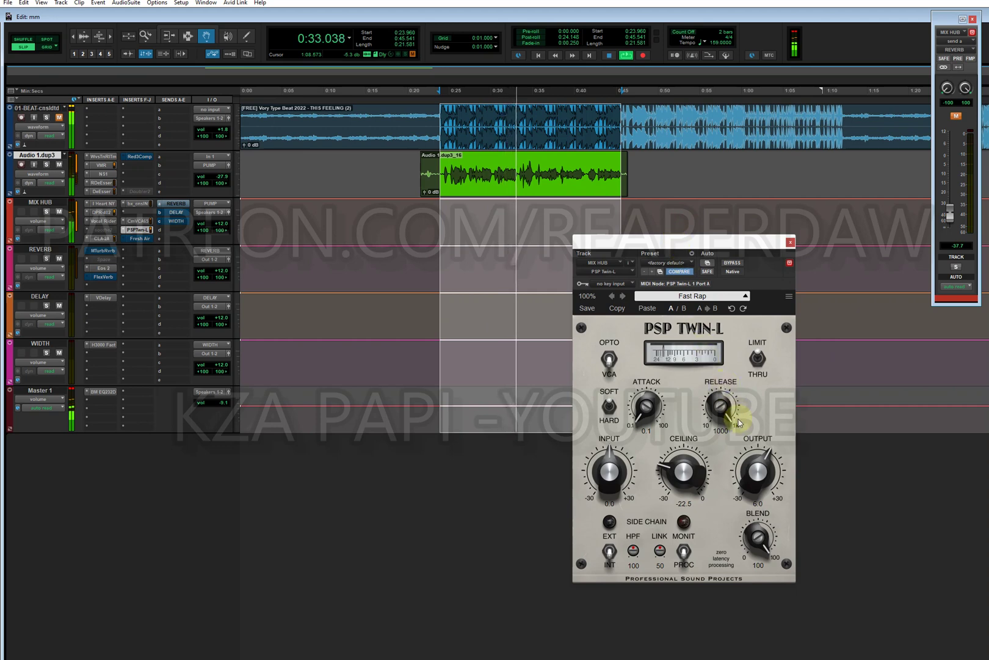
pyautogui.click(140, 239)
pyautogui.moveTo(701, 244); pyautogui.dragTo(523, 301)
pyautogui.click(176, 220)
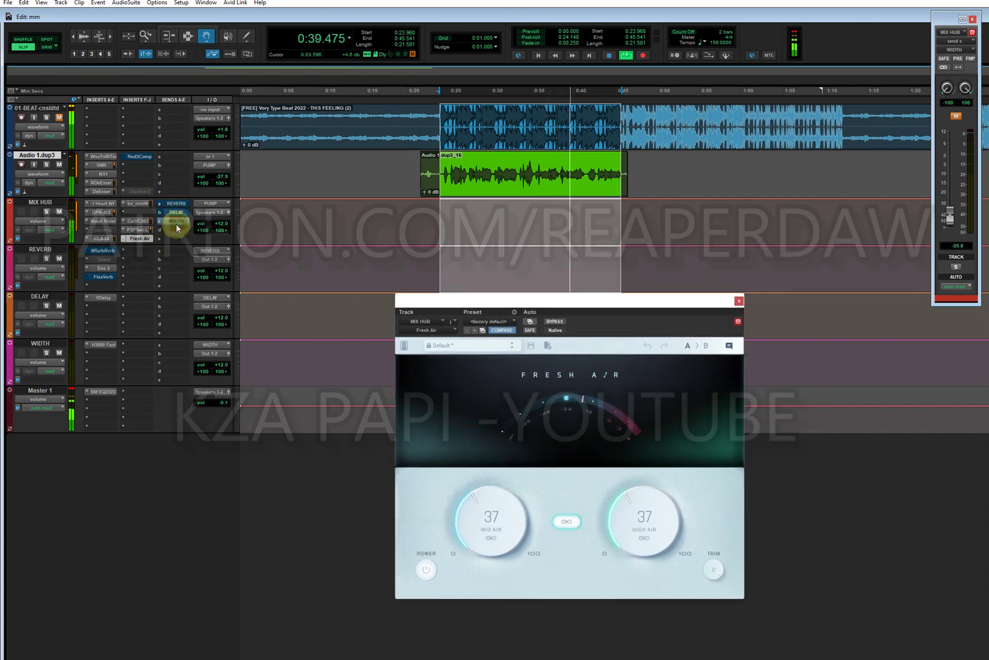
pyautogui.click(739, 301)
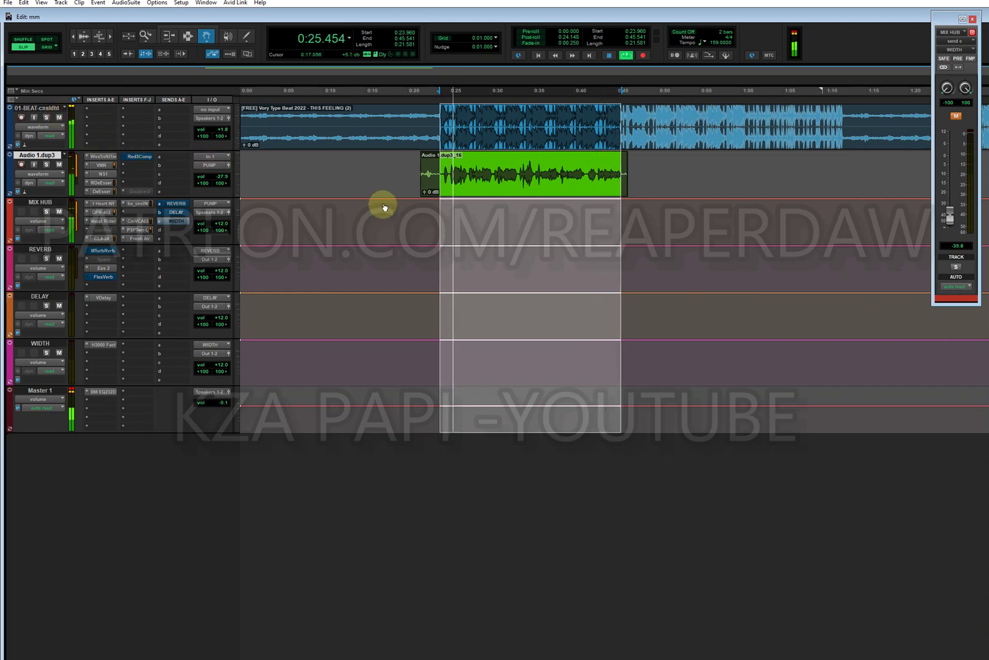
pyautogui.click(136, 157)
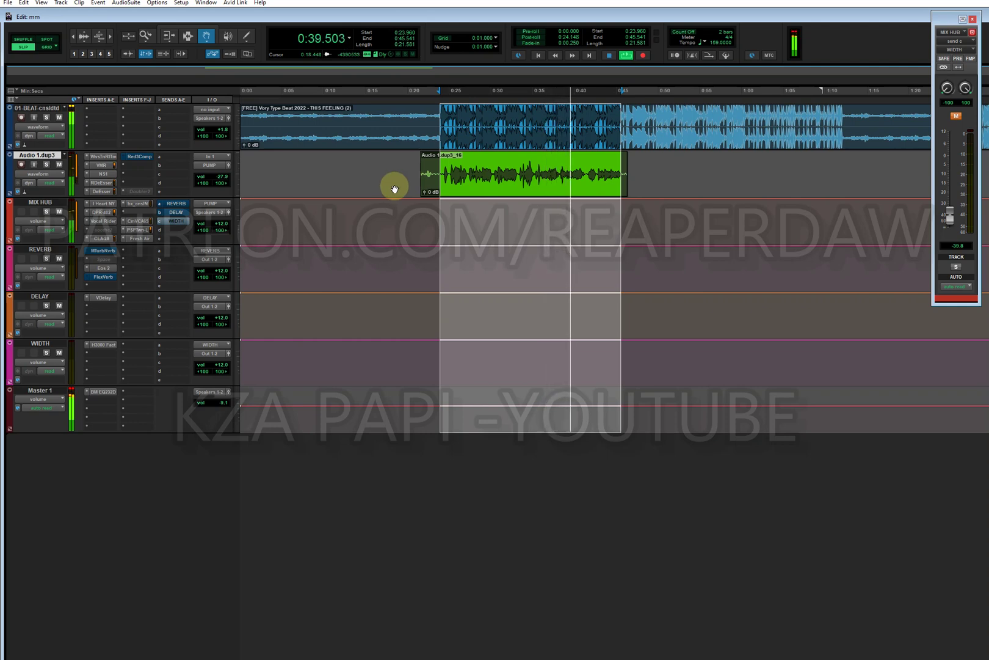
# - Rename the MIX HUB track as MIX HUB VERSE, save the session and stop playback
pyautogui.doubleClick(49, 202)
pyautogui.click(897, 318)
pyautogui.write('VERSE')
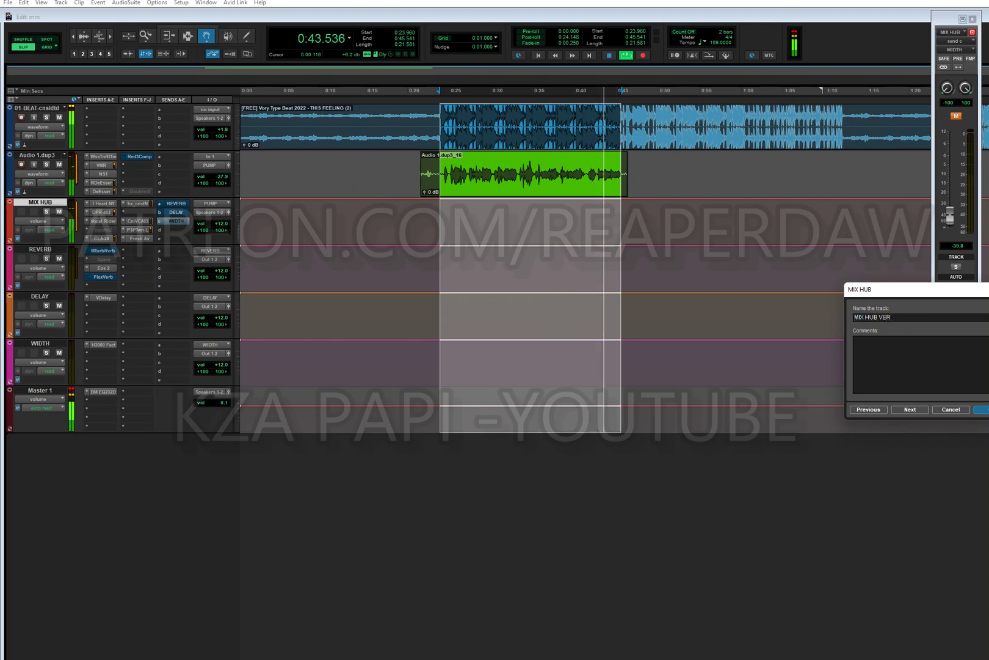
pyautogui.click(984, 409)
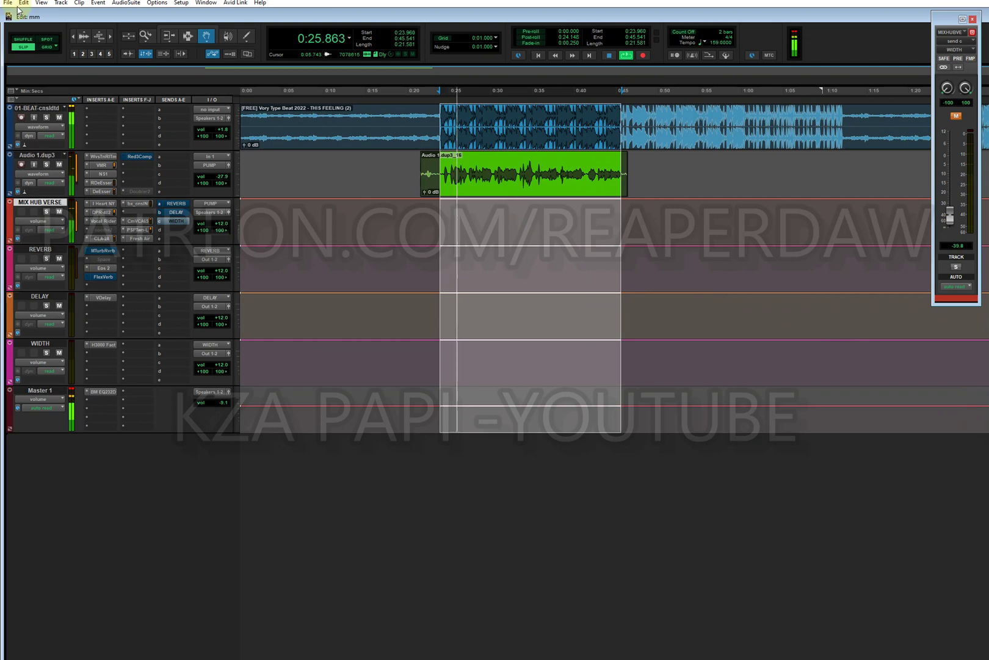
pyautogui.click(7, 3)
pyautogui.click(34, 62)
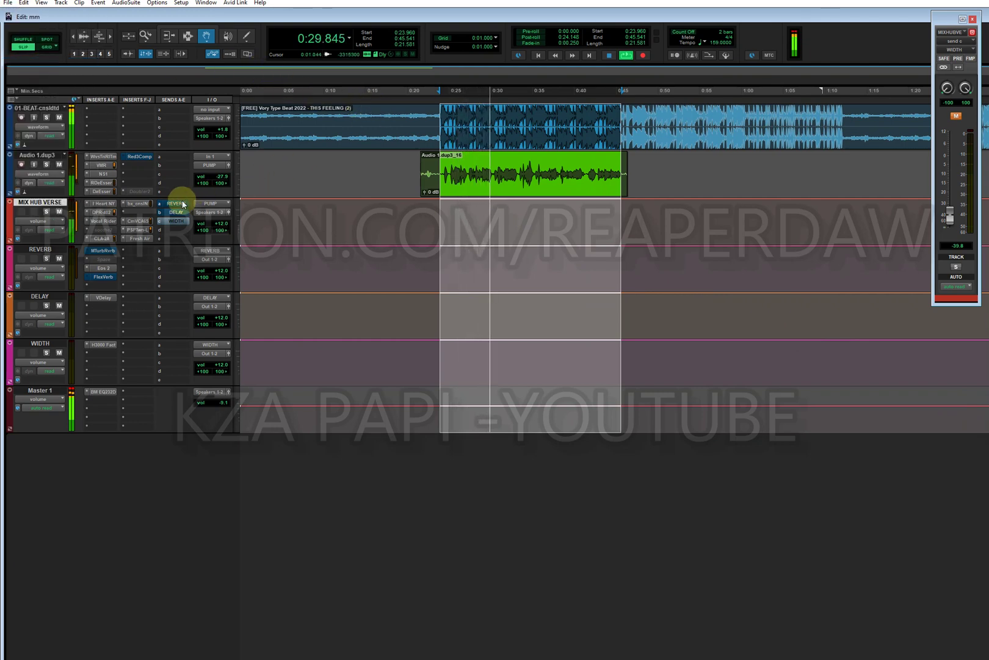
pyautogui.press('space')
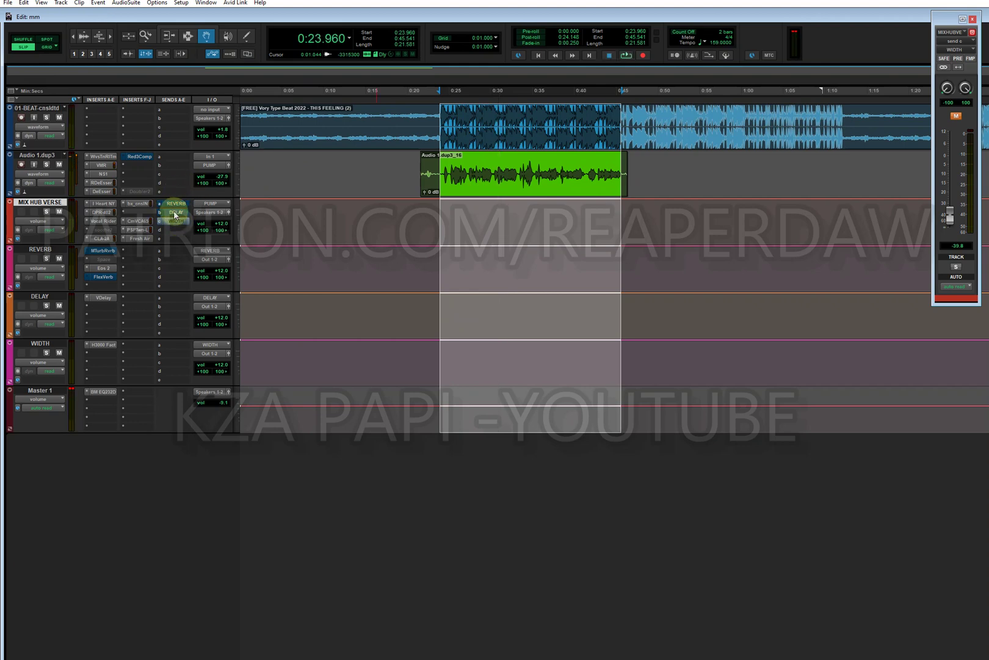
pyautogui.rightClick(174, 208)
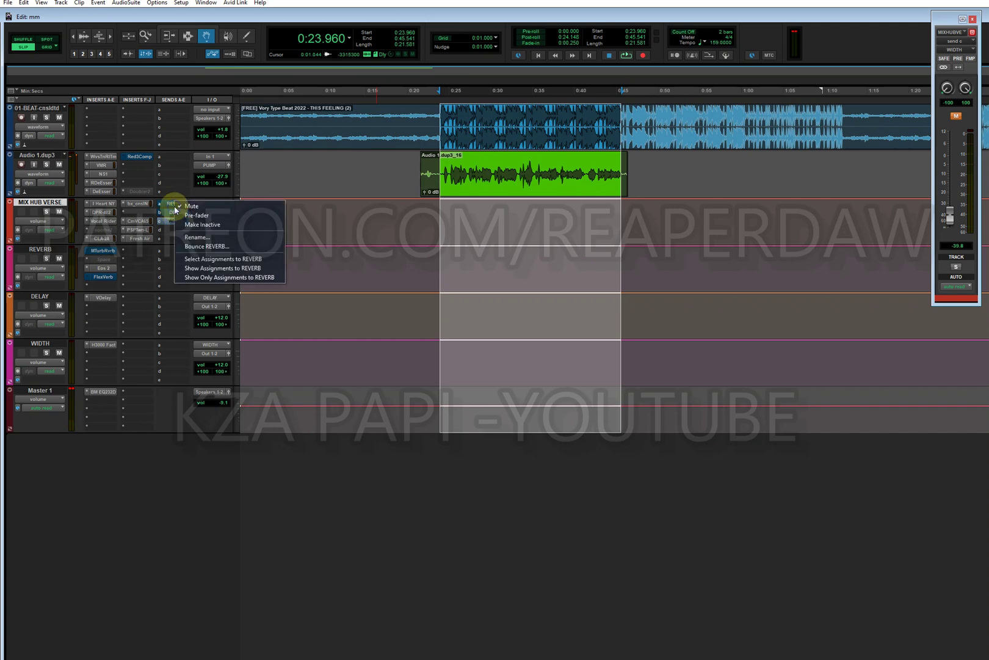
pyautogui.click(147, 524)
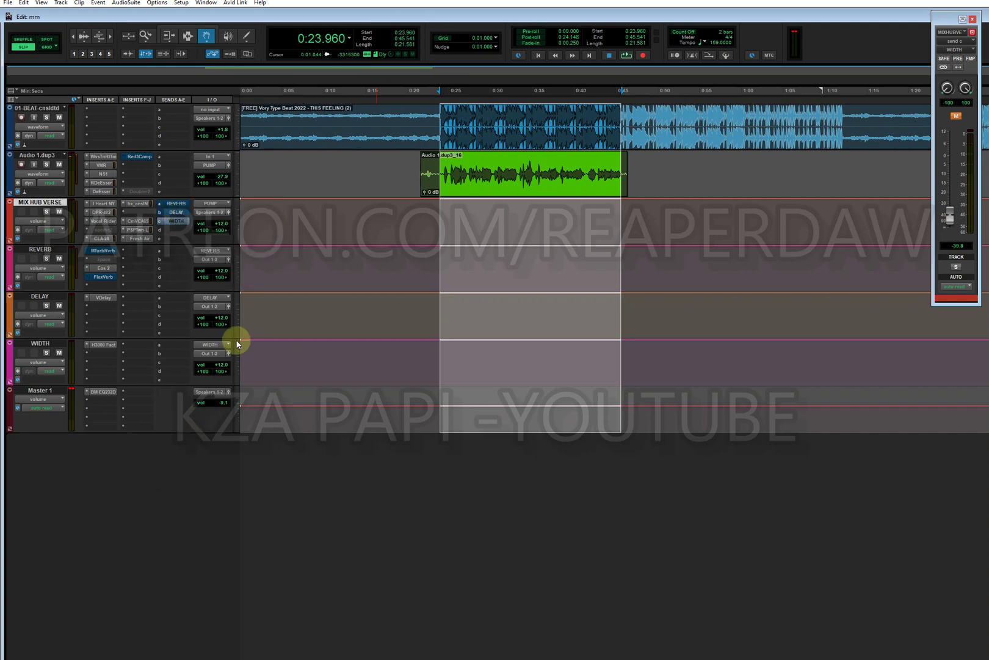
pyautogui.rightClick(44, 207)
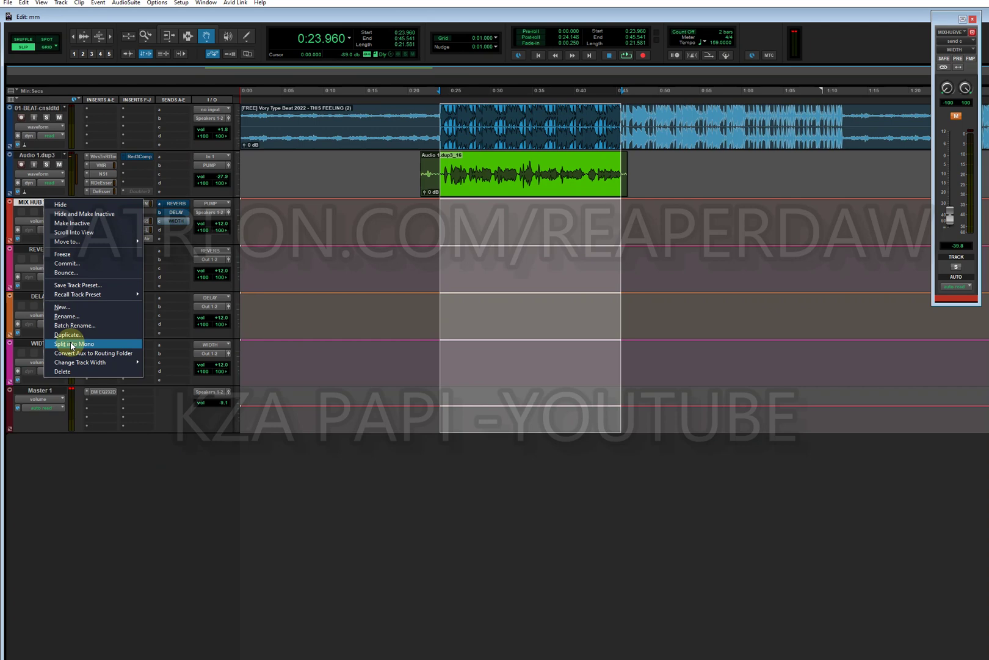
pyautogui.click(43, 528)
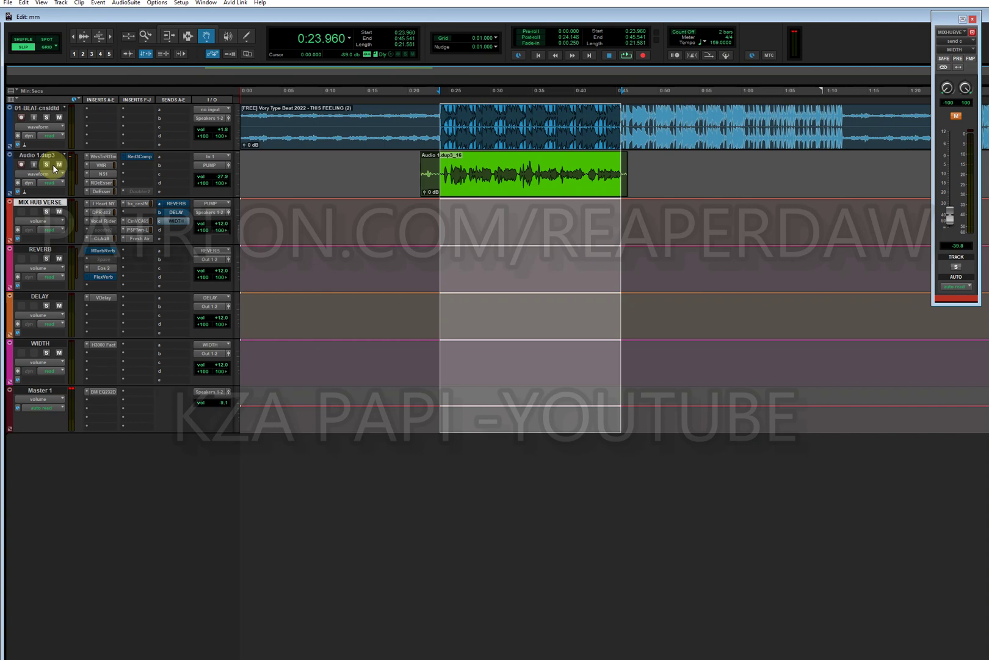
# - Duplicate the MIX HUB VERSE track once, including its playlists, automation, inserts, sends and group assignments, placed after the original
pyautogui.rightClick(40, 202)
pyautogui.click(86, 335)
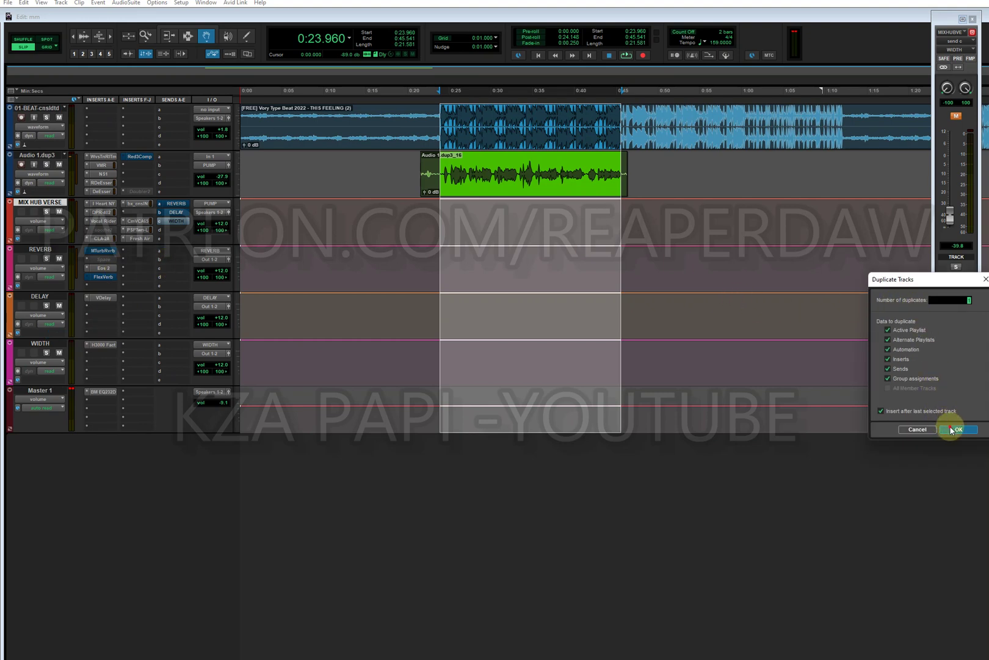
pyautogui.click(956, 429)
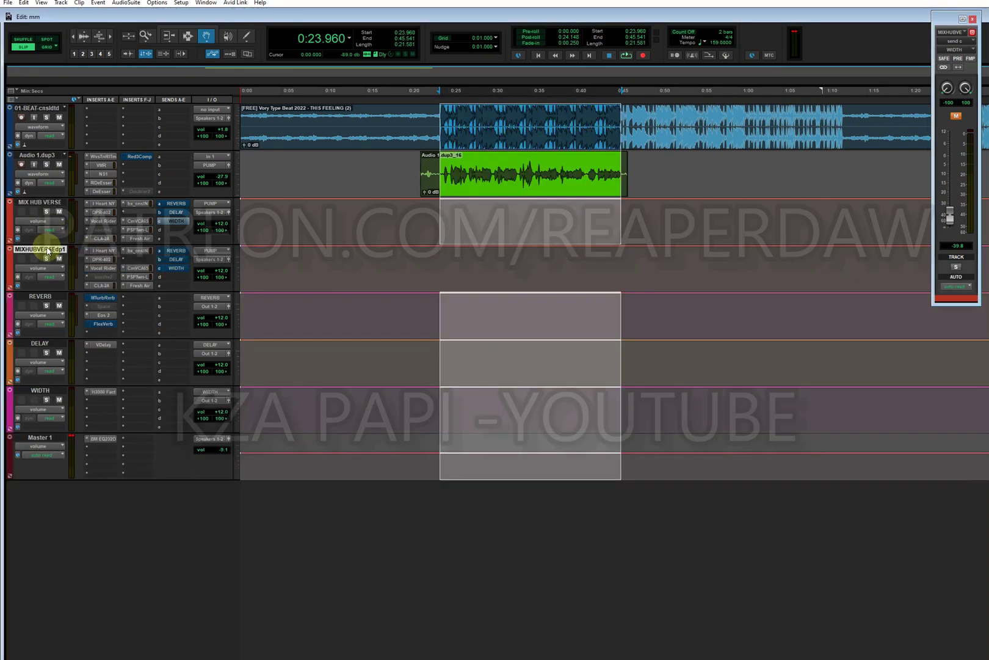
# - Rename the duplicated hub track, replacing VERSE with CHORUS in its name
pyautogui.doubleClick(47, 249)
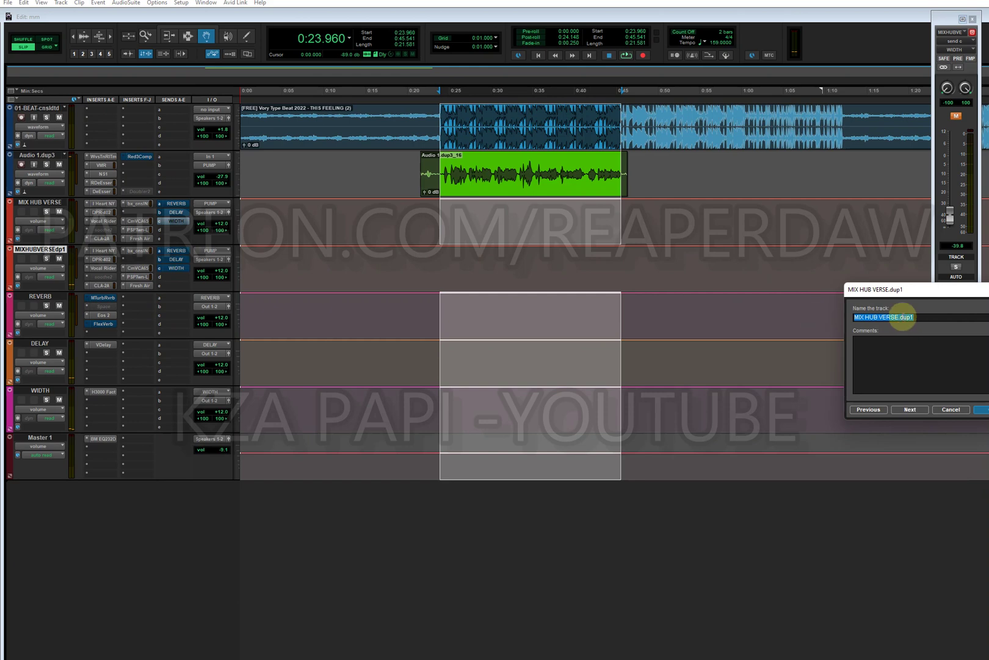
pyautogui.moveTo(899, 316); pyautogui.dragTo(880, 317)
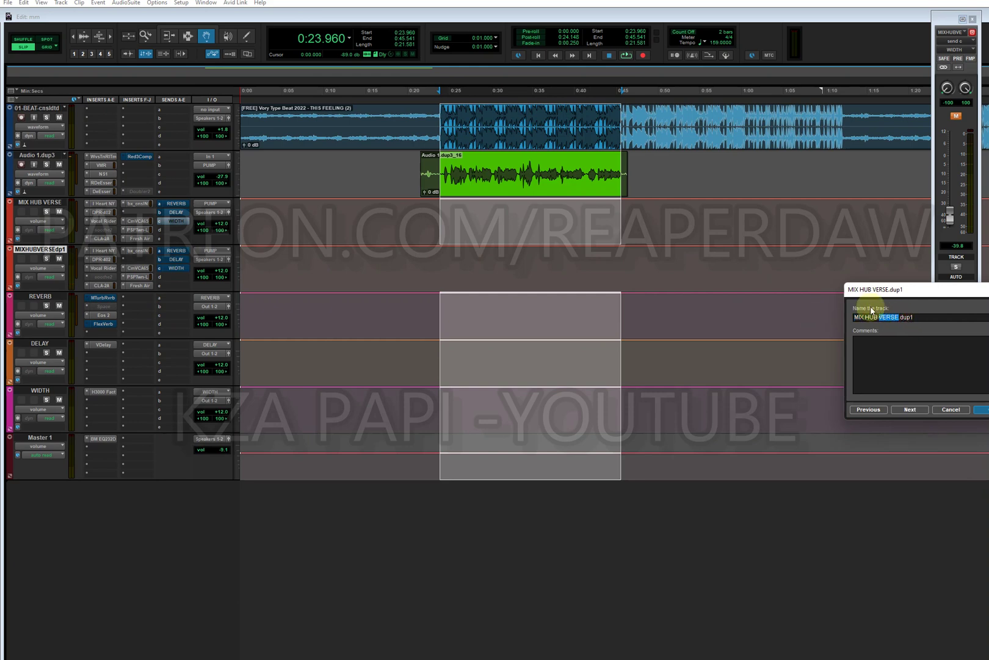
pyautogui.write('CHORU')
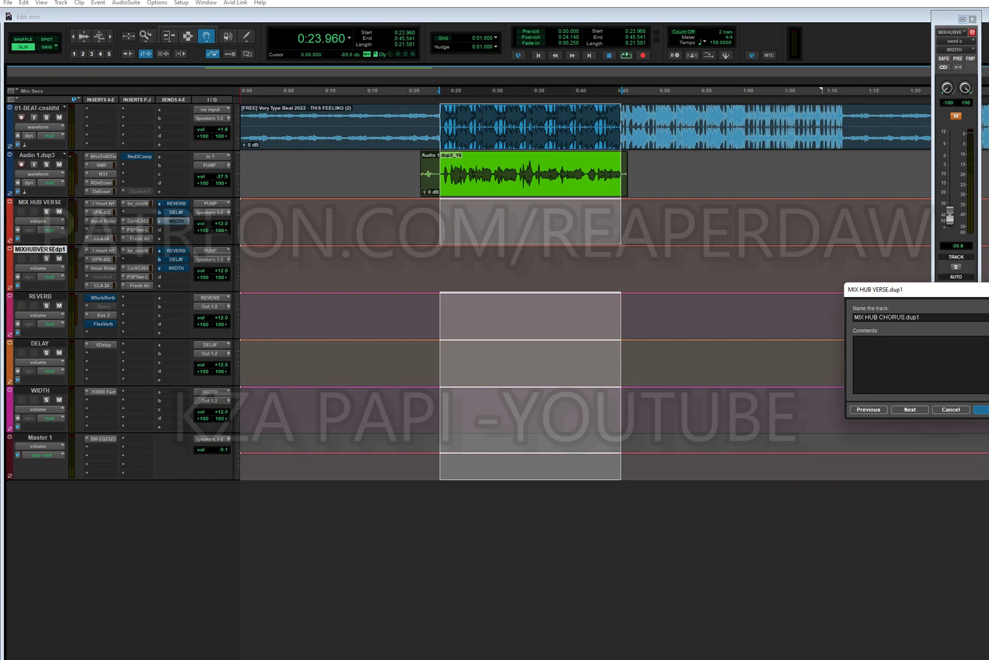
pyautogui.press('Return')
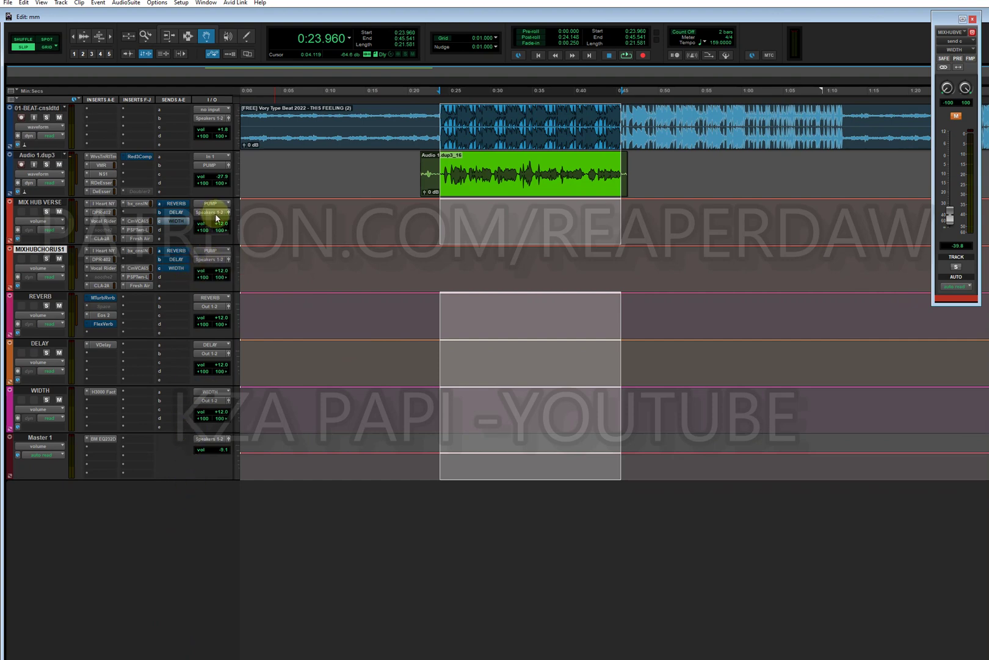
# - Rename the Audio 1.dup3 vocal track as VERSE
pyautogui.click(39, 203)
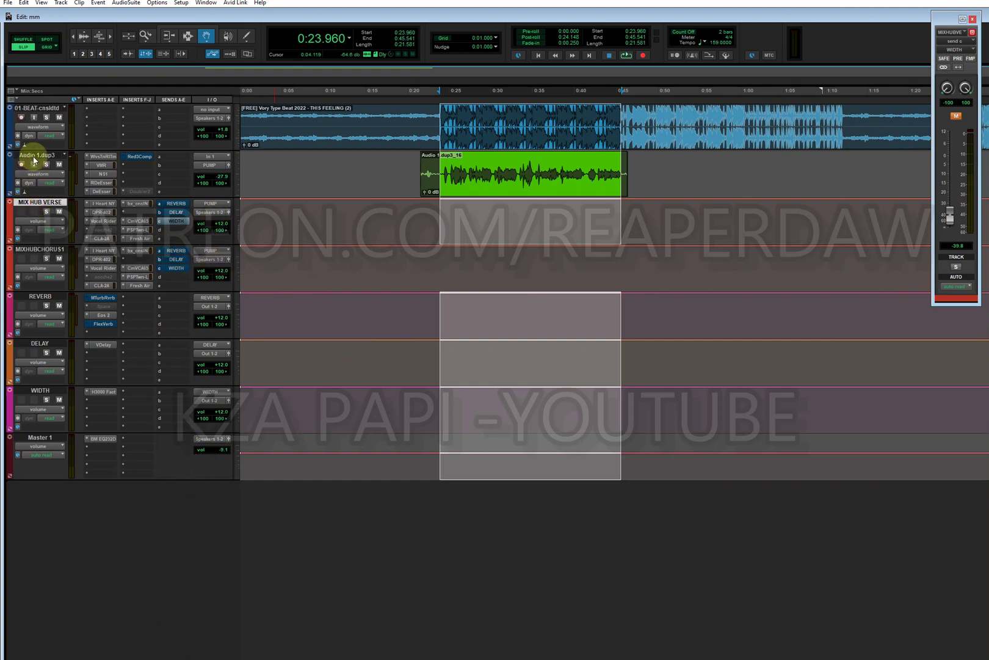
pyautogui.doubleClick(36, 157)
pyautogui.write('VE')
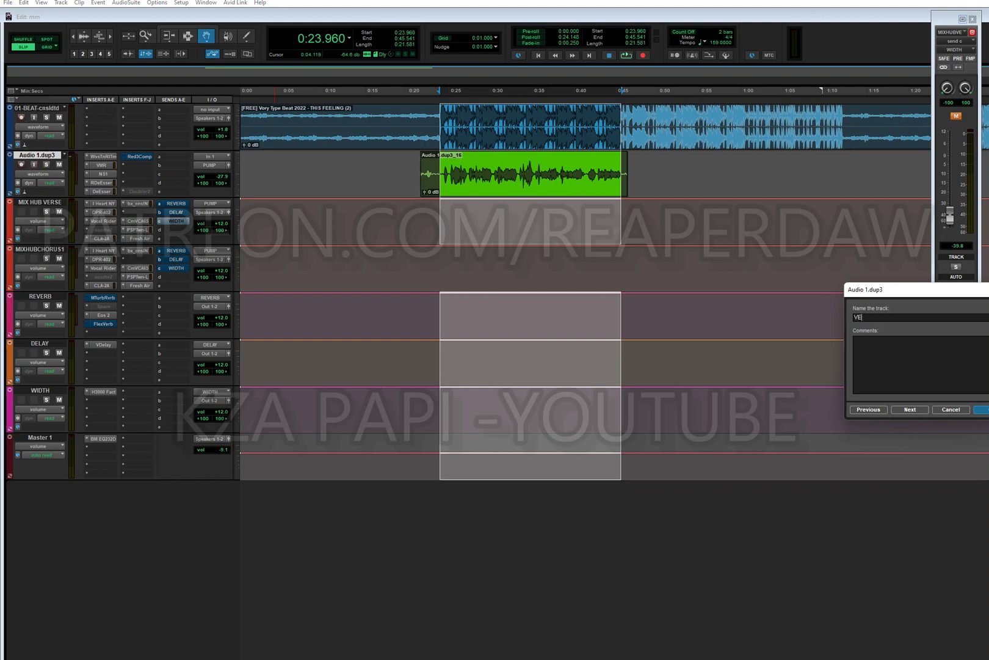
pyautogui.press('Return')
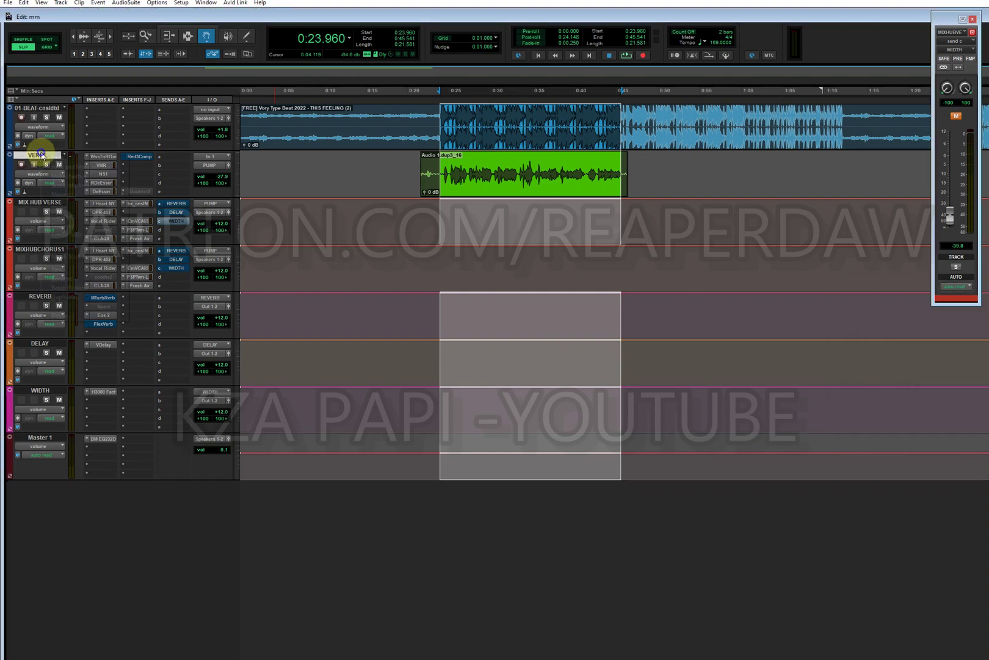
# - Duplicate the VERSE track once with its playlists, automation, inserts, sends and group assignments, and rename the copy as CHORUS
pyautogui.rightClick(41, 153)
pyautogui.click(85, 298)
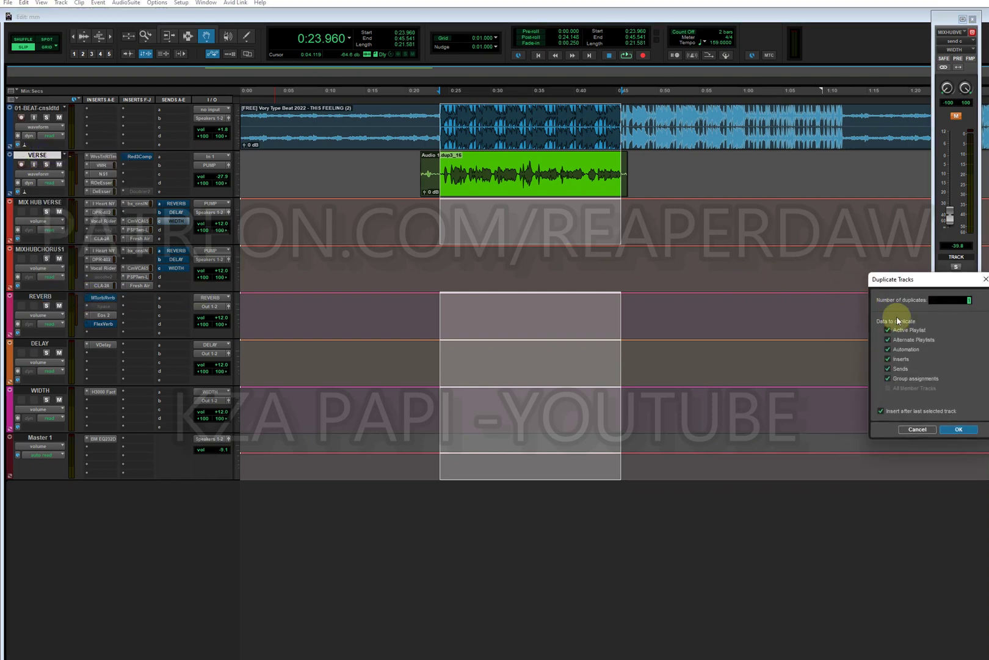
pyautogui.click(959, 429)
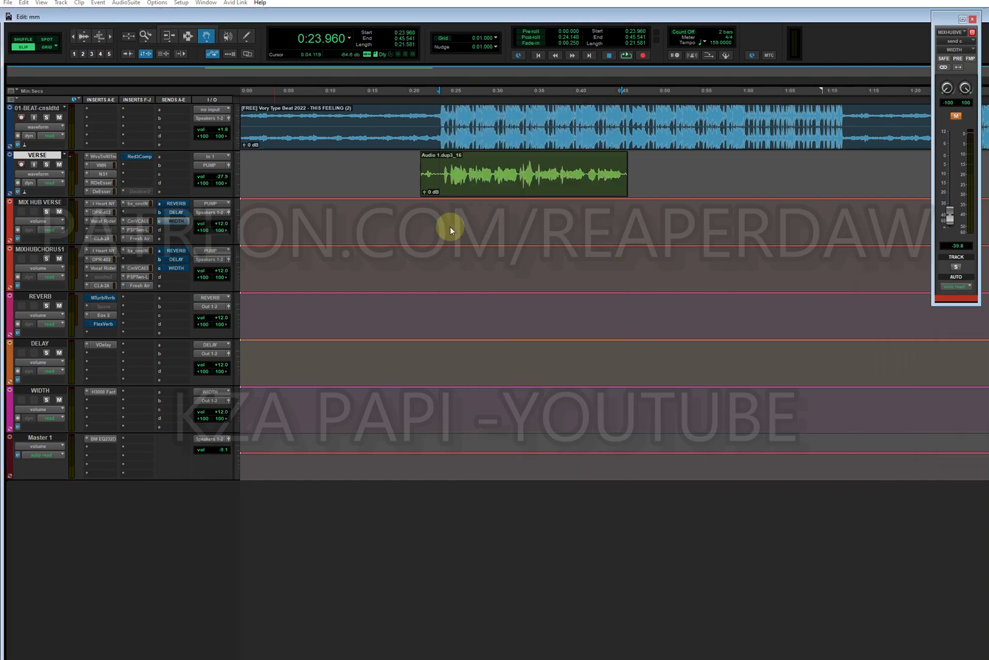
pyautogui.doubleClick(52, 202)
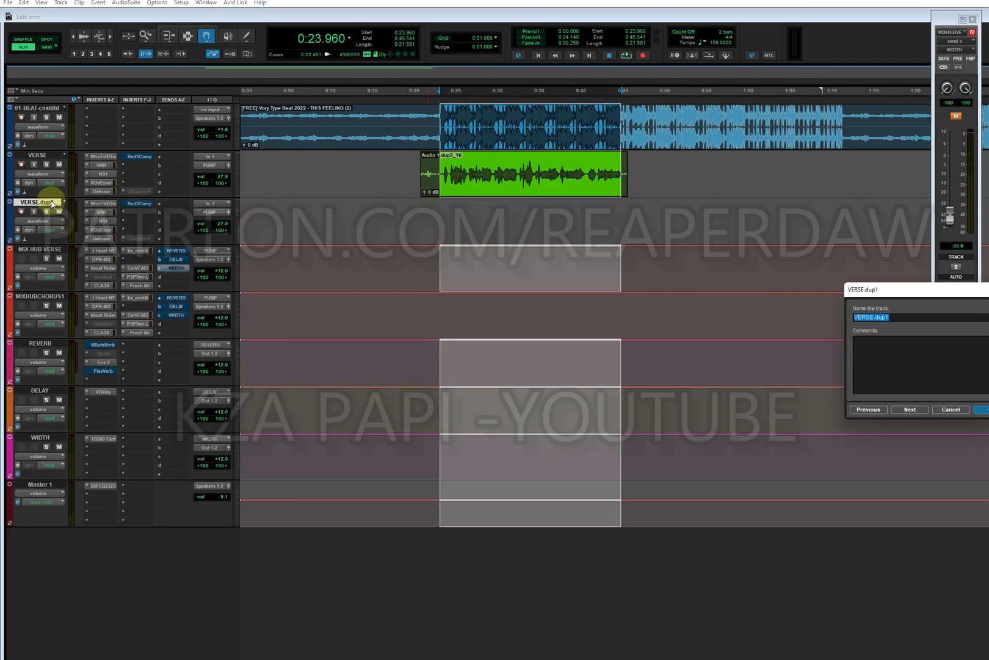
pyautogui.write('CHOR')
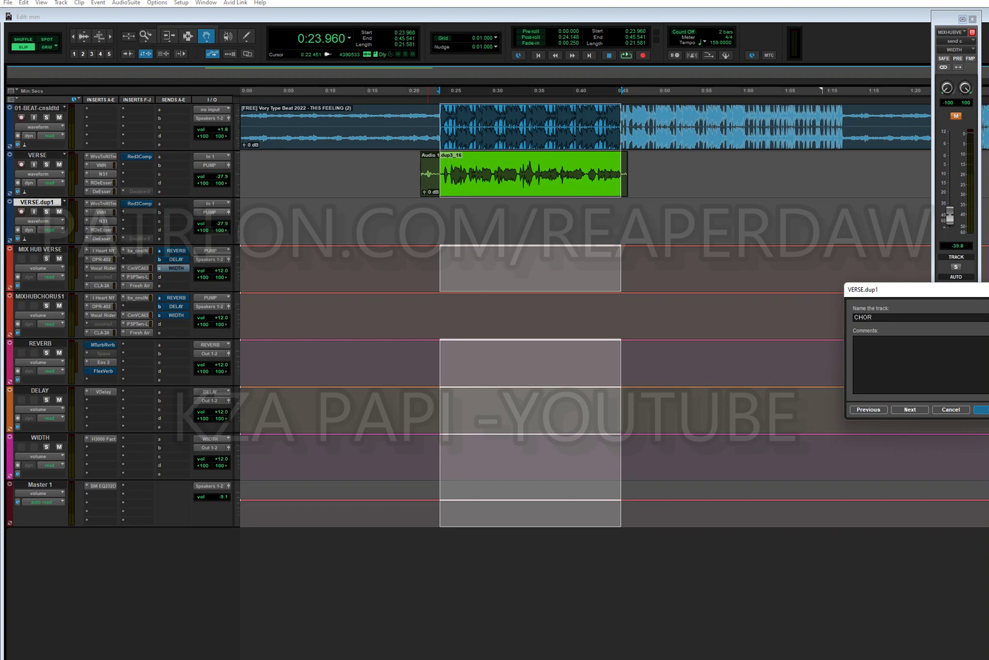
pyautogui.press('Return')
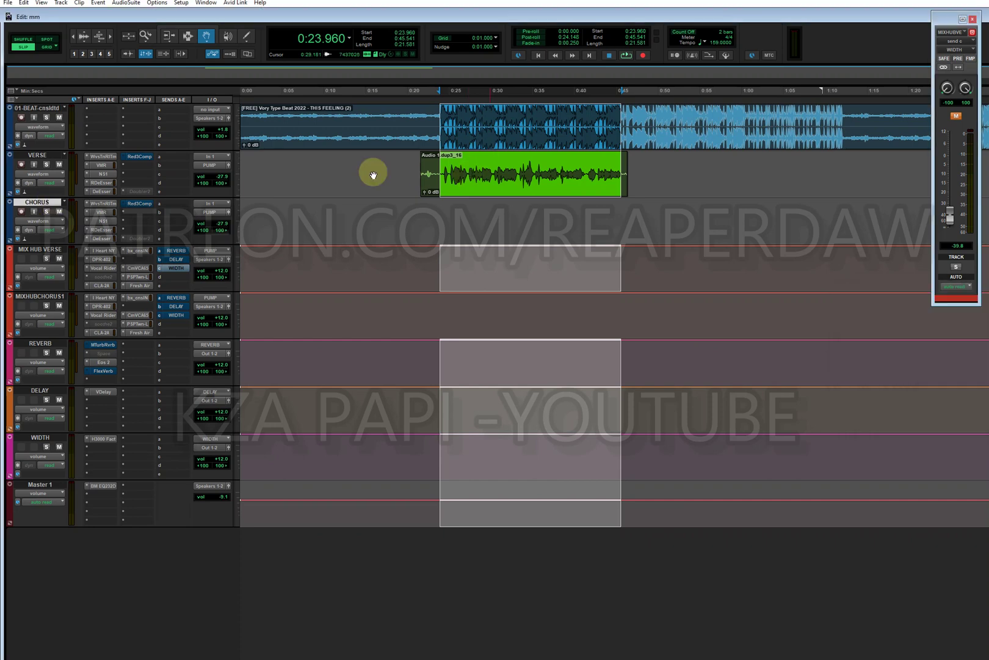
# - Check which hub tracks receive the CHORUS track's signal by switching its input monitoring on and off
pyautogui.click(53, 297)
pyautogui.click(32, 212)
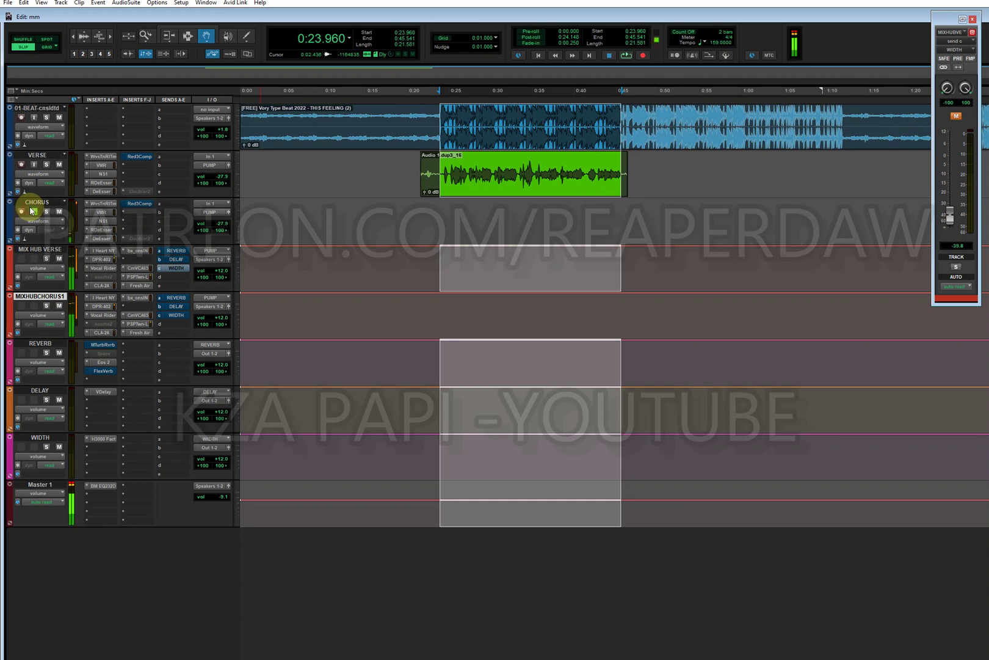
pyautogui.click(34, 212)
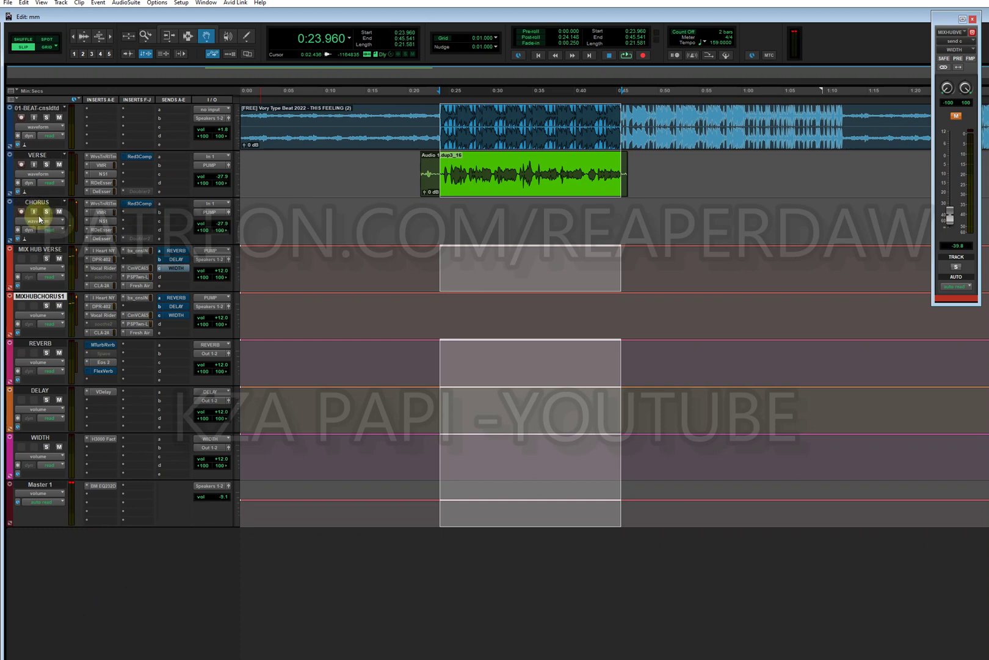
pyautogui.click(38, 202)
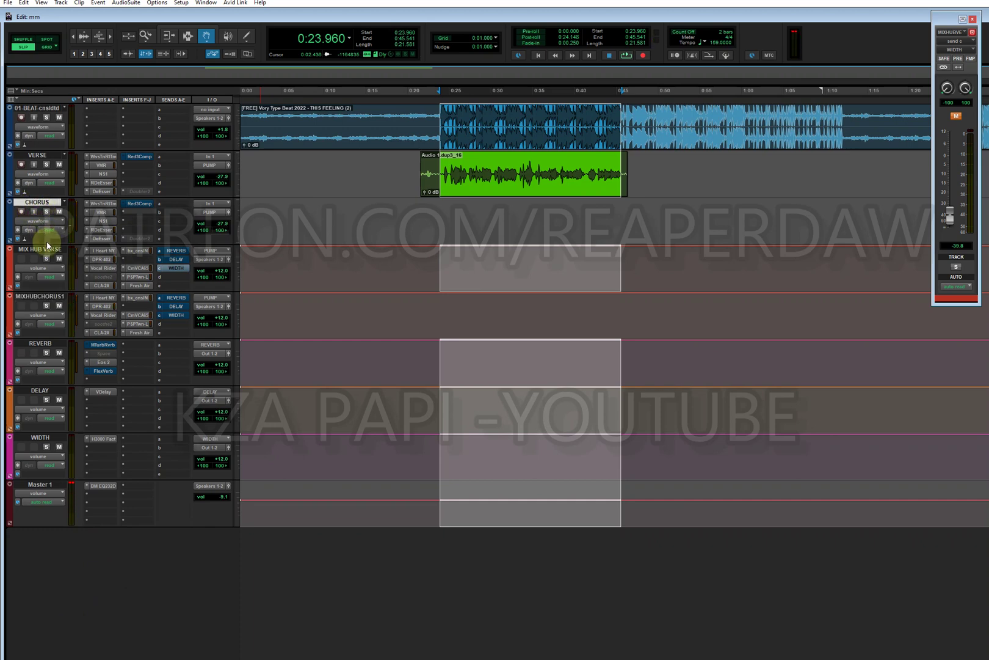
pyautogui.click(55, 297)
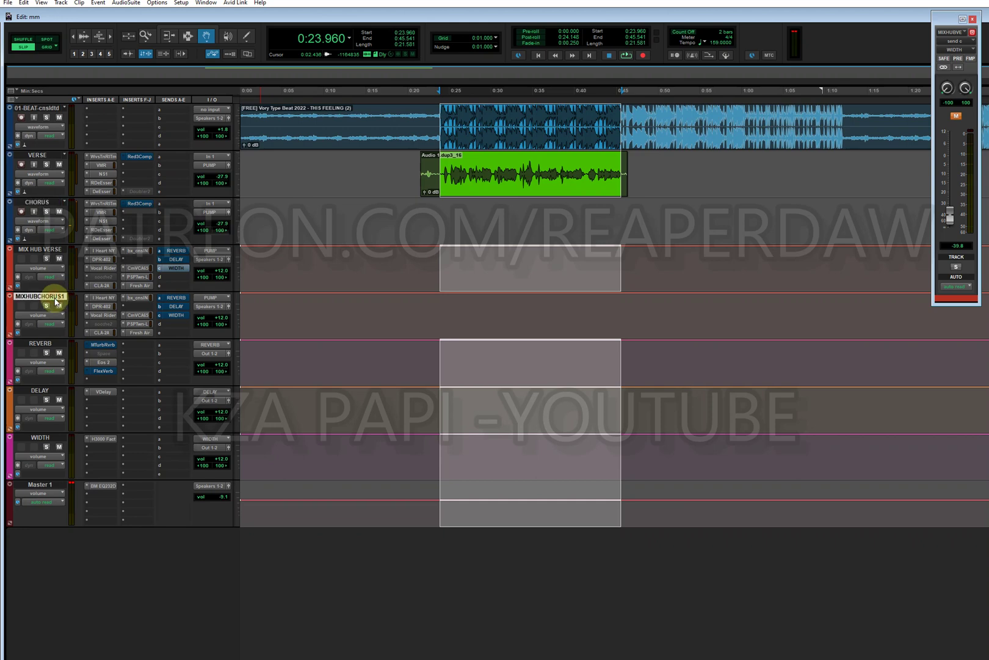
pyautogui.click(38, 202)
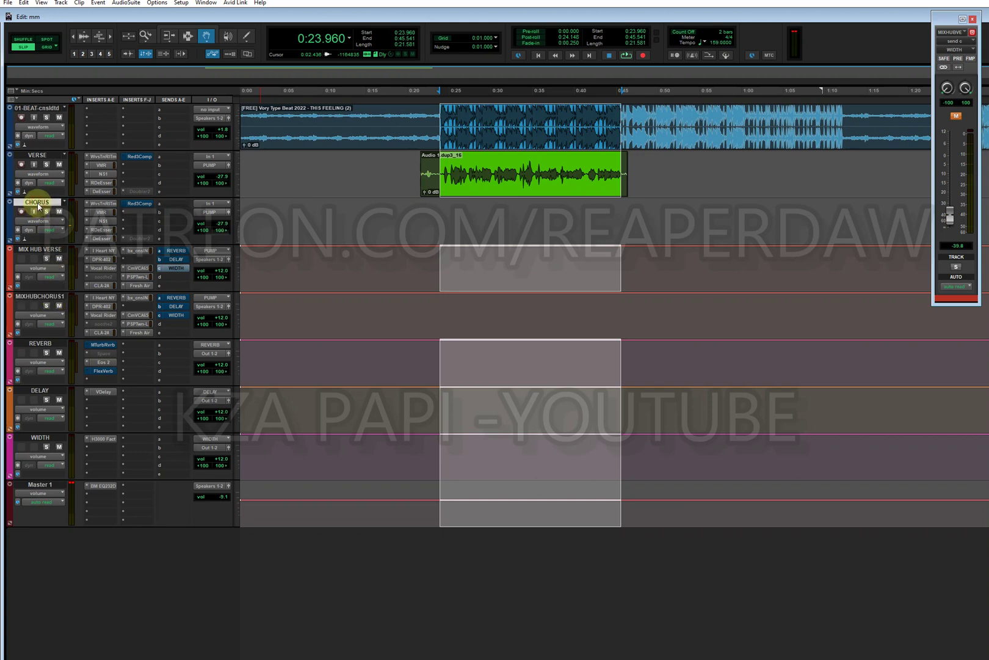
# - Set the input of the chorus hub track to the VOX (Stereo) bus
pyautogui.click(217, 213)
pyautogui.click(205, 300)
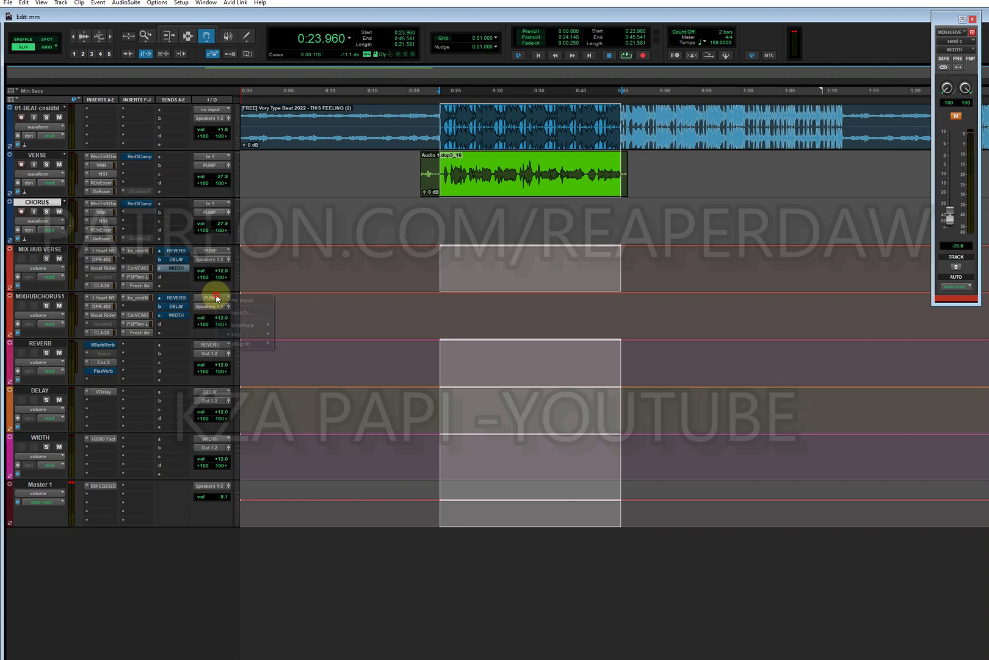
pyautogui.moveTo(255, 334)
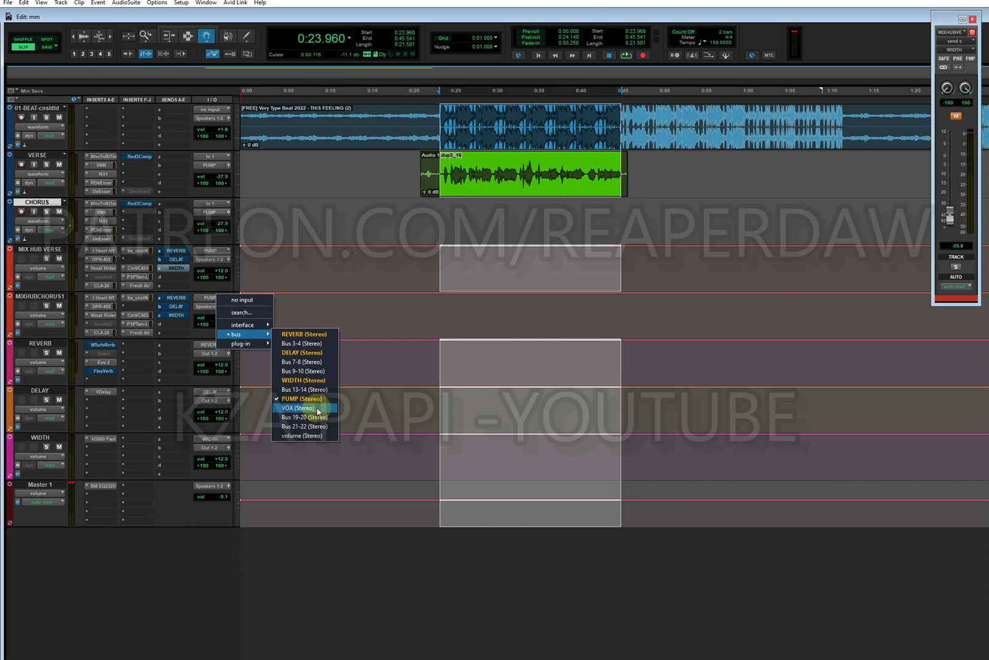
pyautogui.click(318, 408)
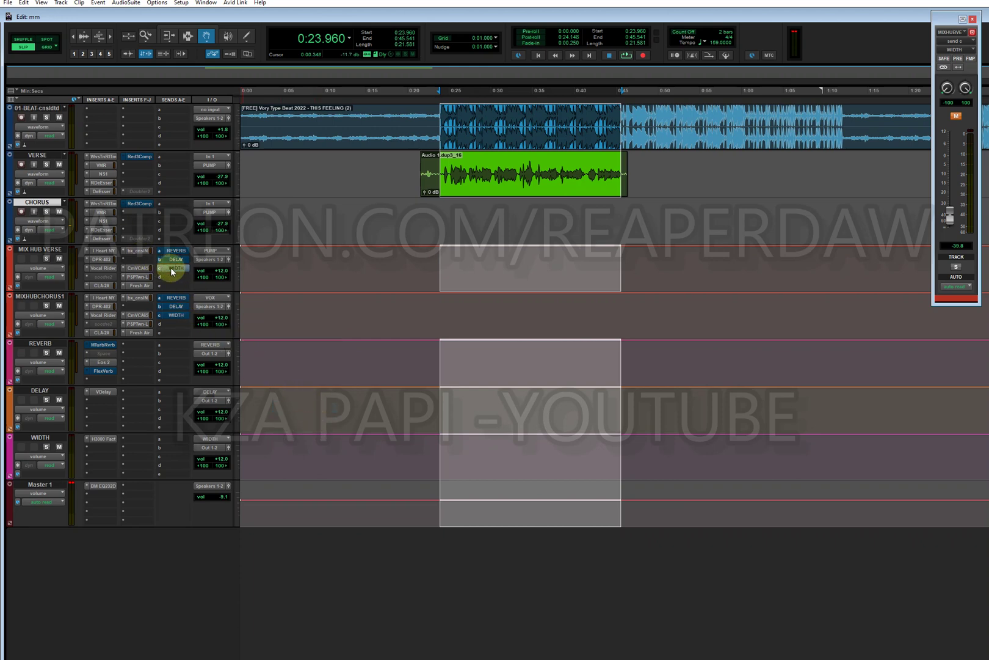
pyautogui.click(212, 299)
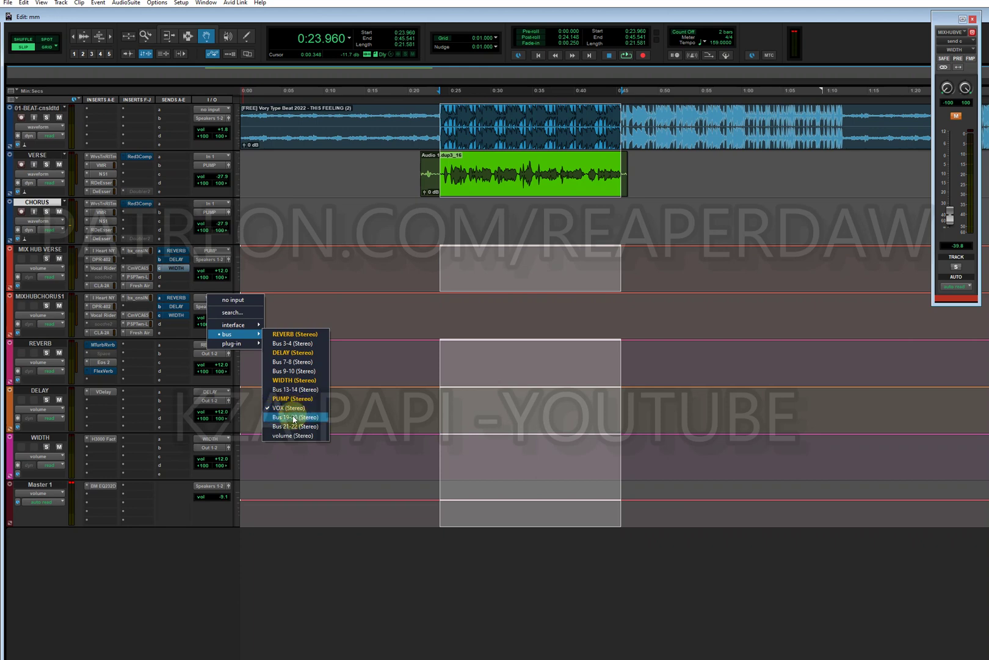
pyautogui.click(220, 537)
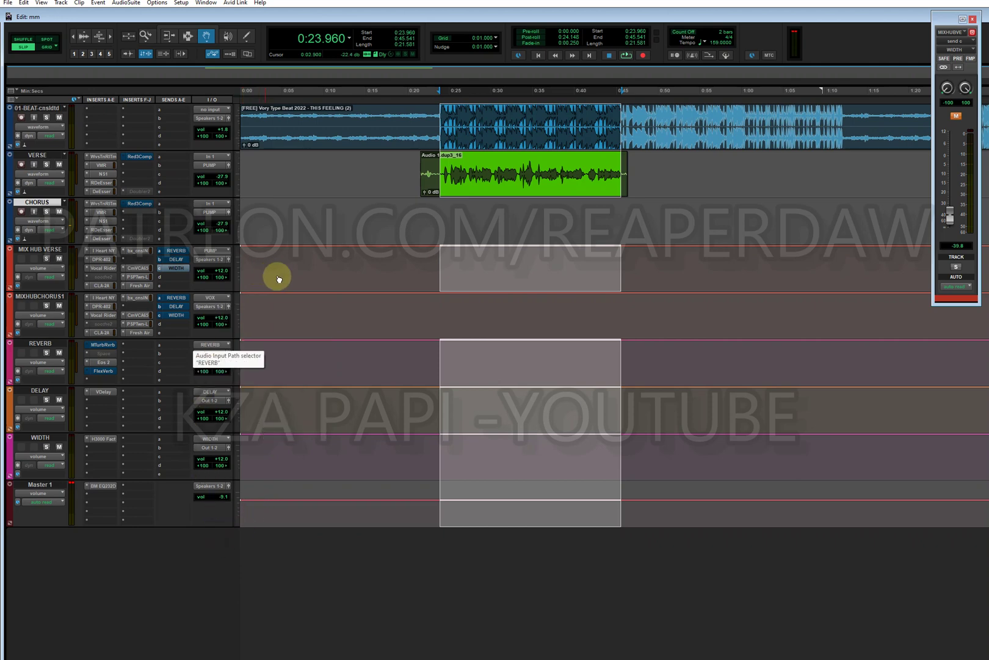
# - Route the CHORUS track's output to the VOX (Stereo) bus
pyautogui.click(219, 212)
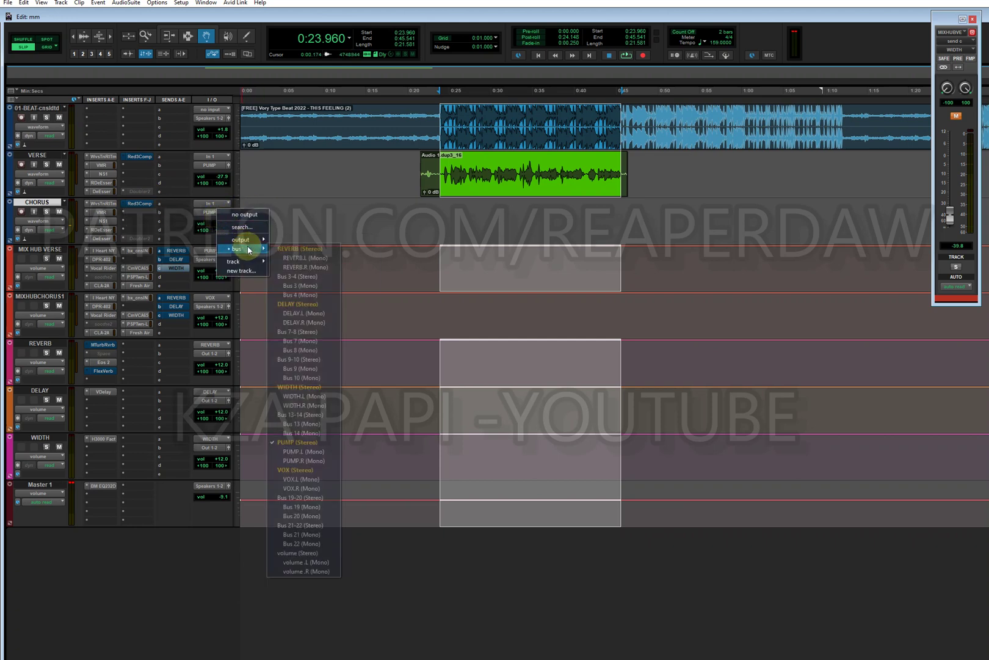
pyautogui.moveTo(257, 250)
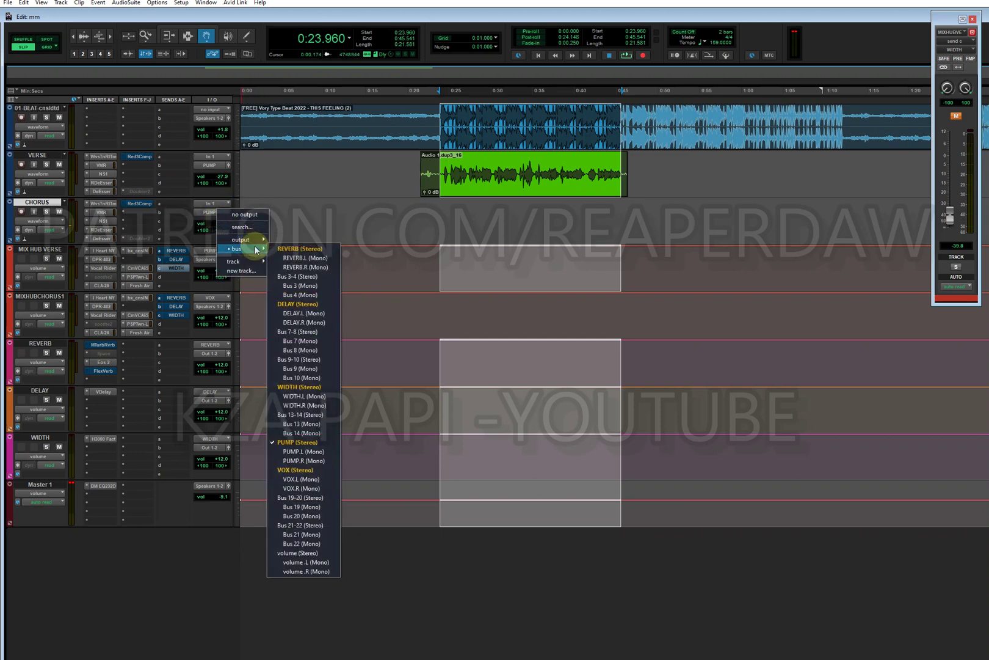
pyautogui.click(298, 470)
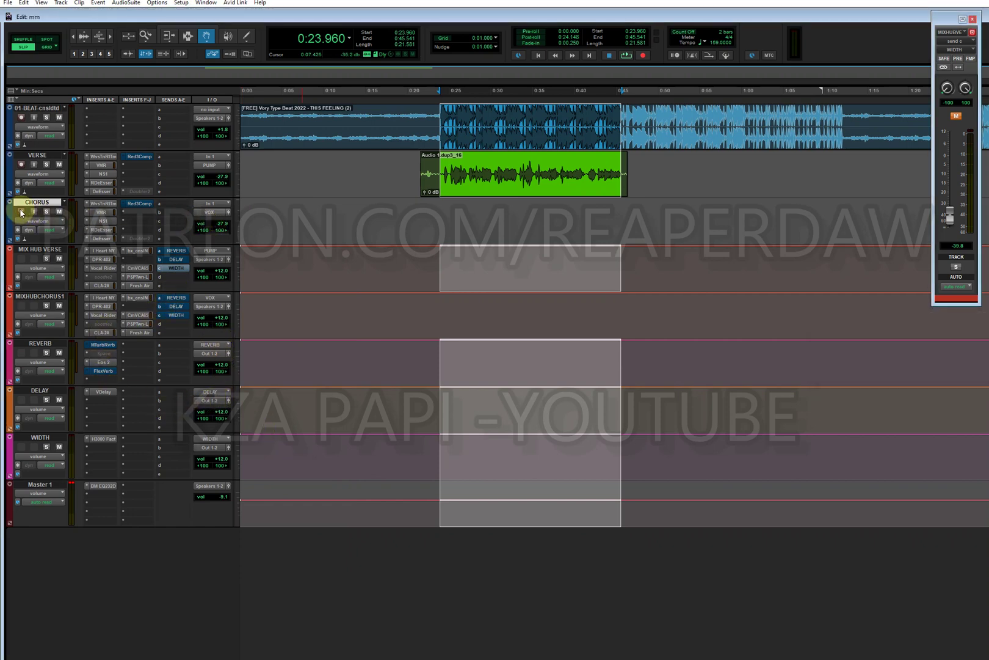
# - Mute and record-arm the CHORUS track, and record a vocal take on it starting at 0:23.553
pyautogui.click(58, 211)
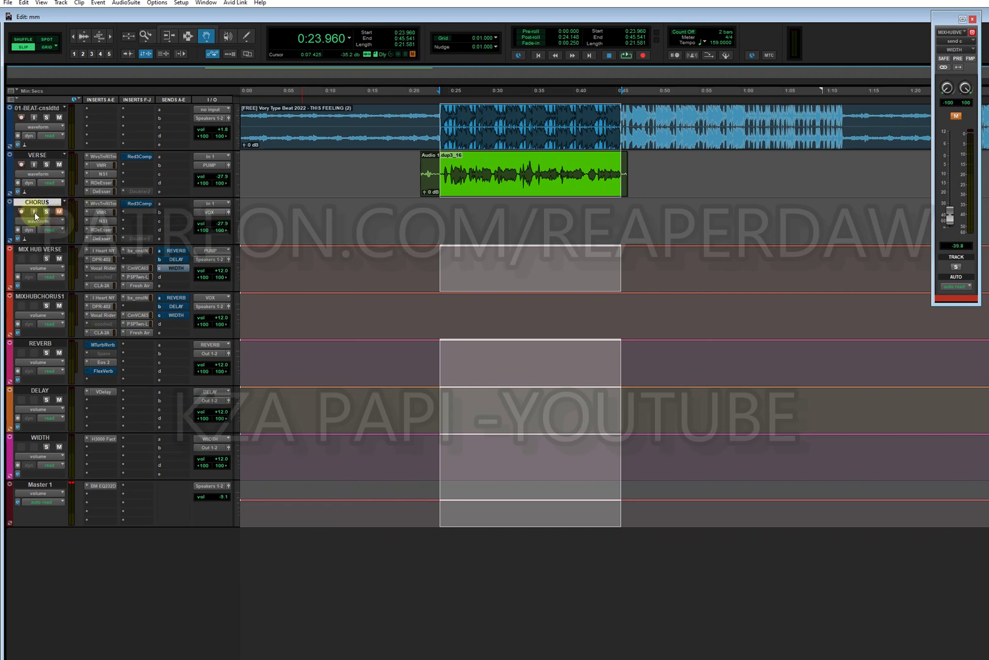
pyautogui.click(26, 212)
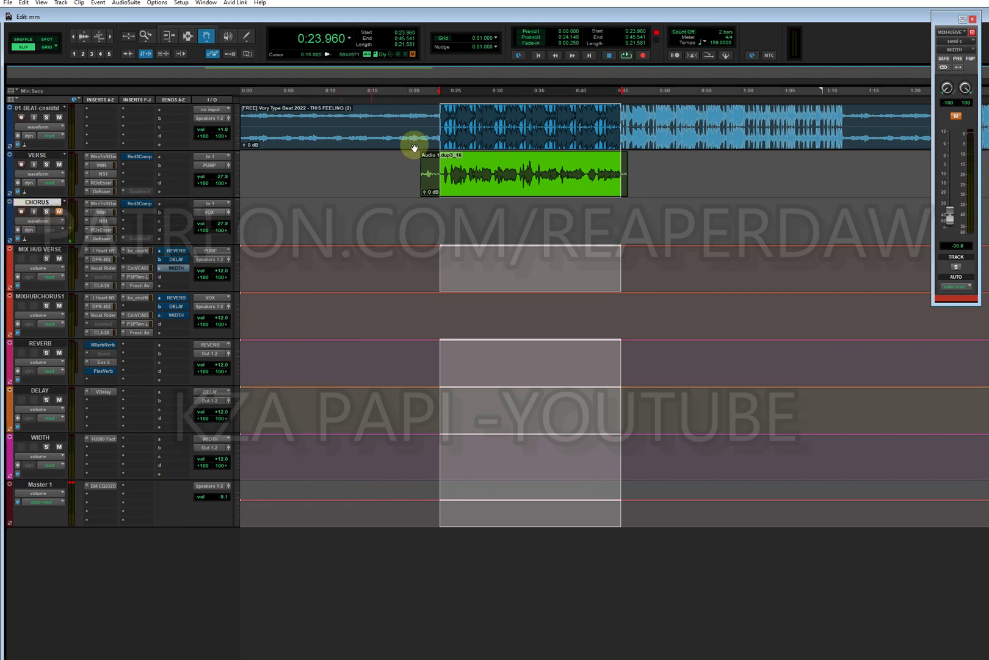
pyautogui.click(438, 96)
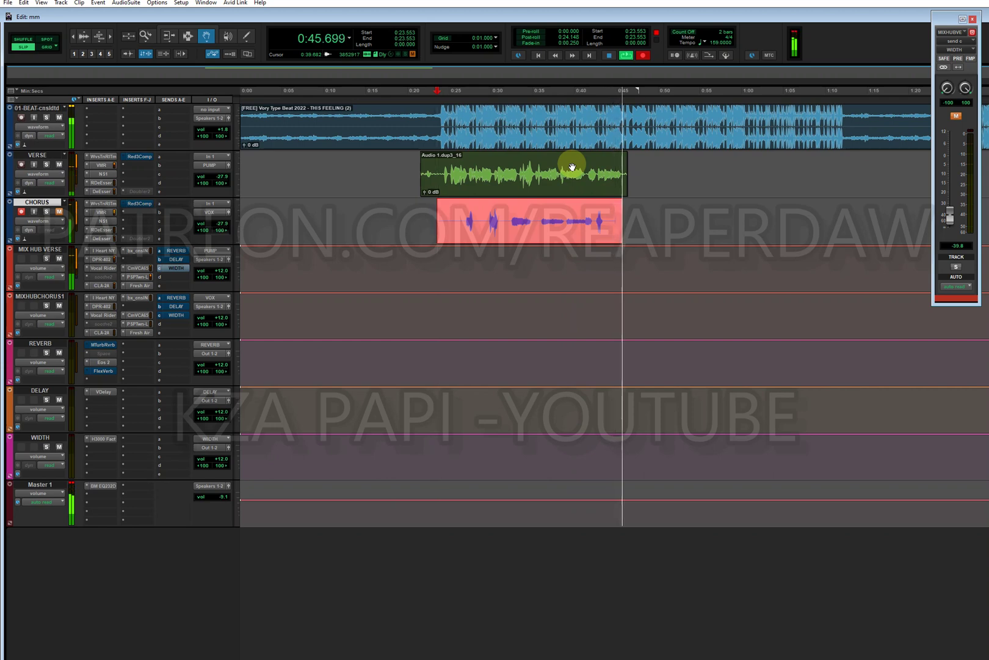
pyautogui.press('space')
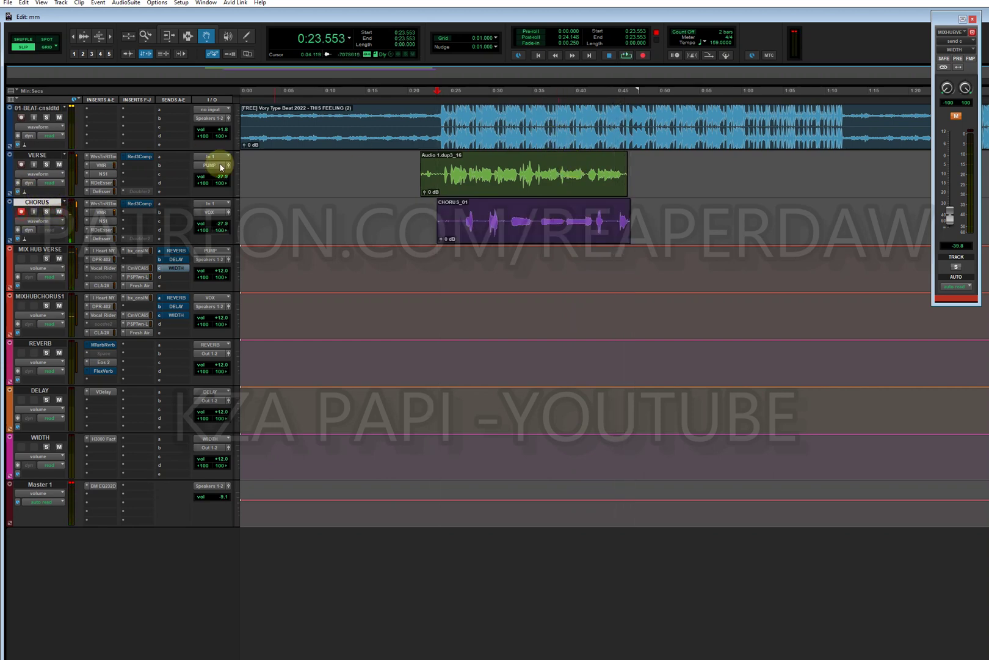
# - Play from 0:25.178 and unmute the REVERB sends on the verse and chorus hub tracks
pyautogui.click(452, 96)
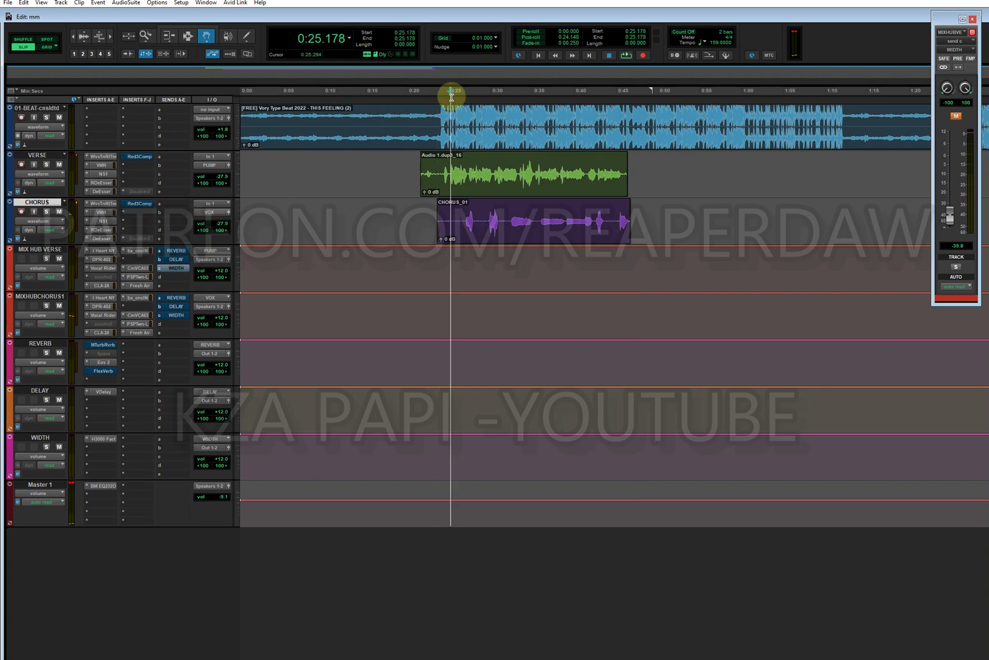
pyautogui.press('space')
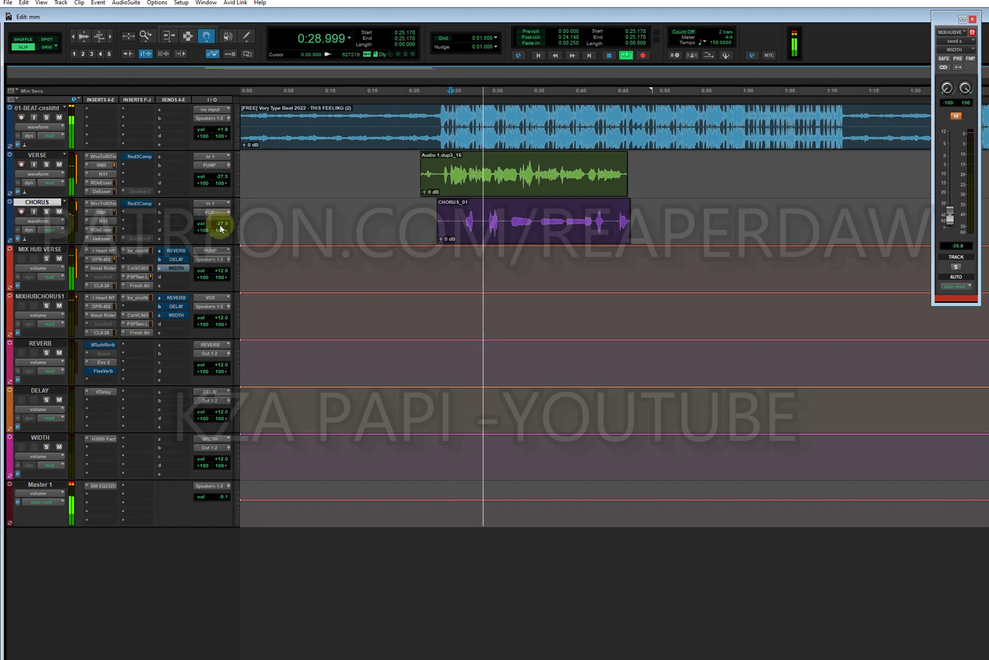
pyautogui.rightClick(178, 300)
pyautogui.click(176, 250)
pyautogui.rightClick(176, 250)
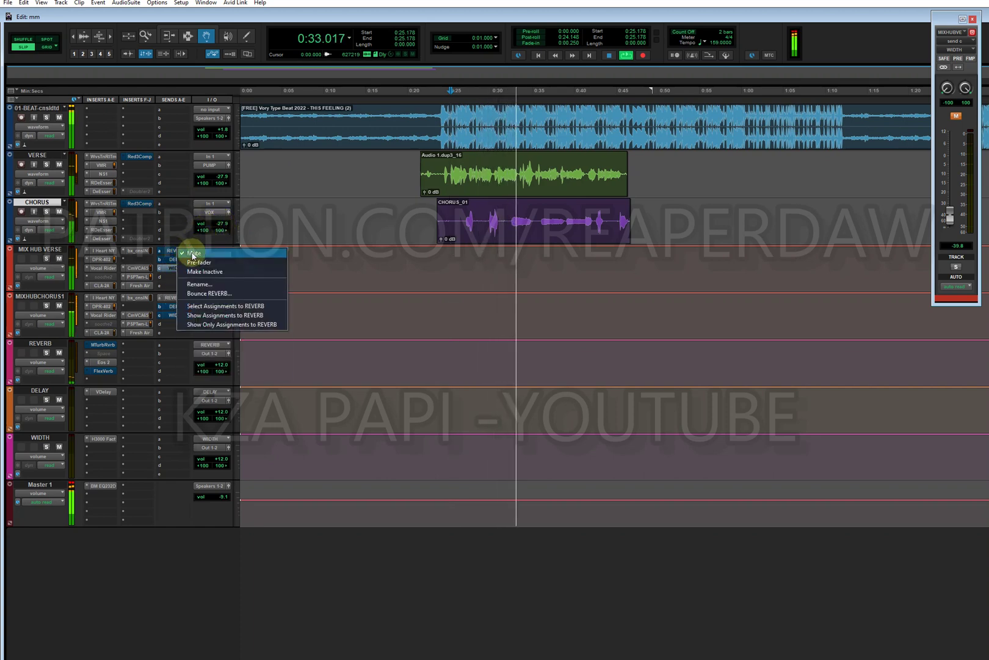
pyautogui.click(193, 254)
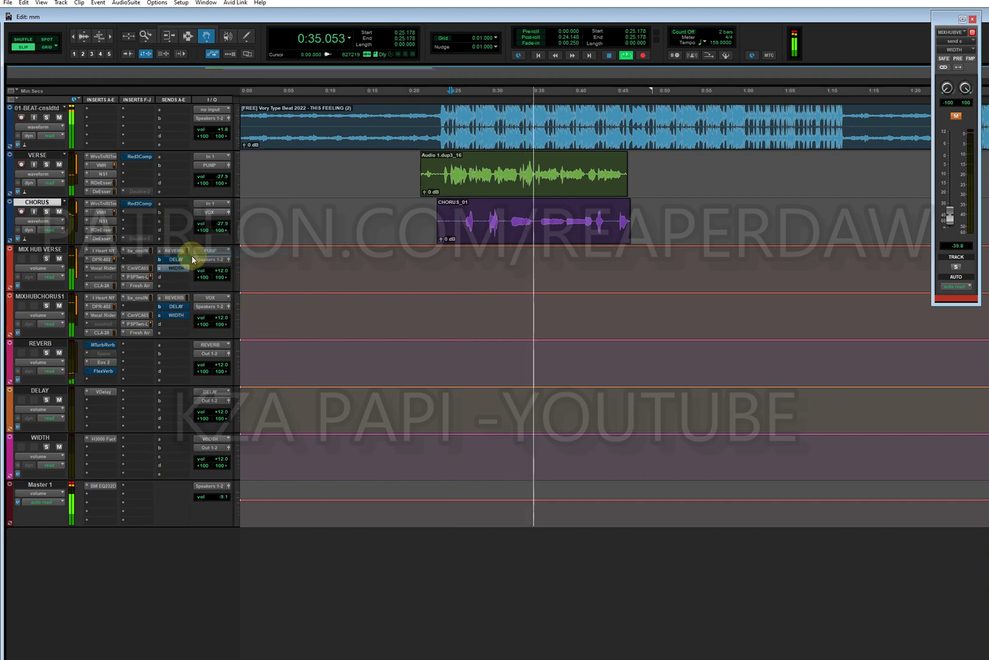
# - Make the inactive Doubler2 insert on the CHORUS track active
pyautogui.rightClick(130, 237)
pyautogui.click(150, 250)
pyautogui.rightClick(139, 238)
pyautogui.click(161, 242)
# - Play from 0:25.990 and lower the CHORUS track's volume to -62.0 dB
pyautogui.click(457, 98)
pyautogui.click(226, 231)
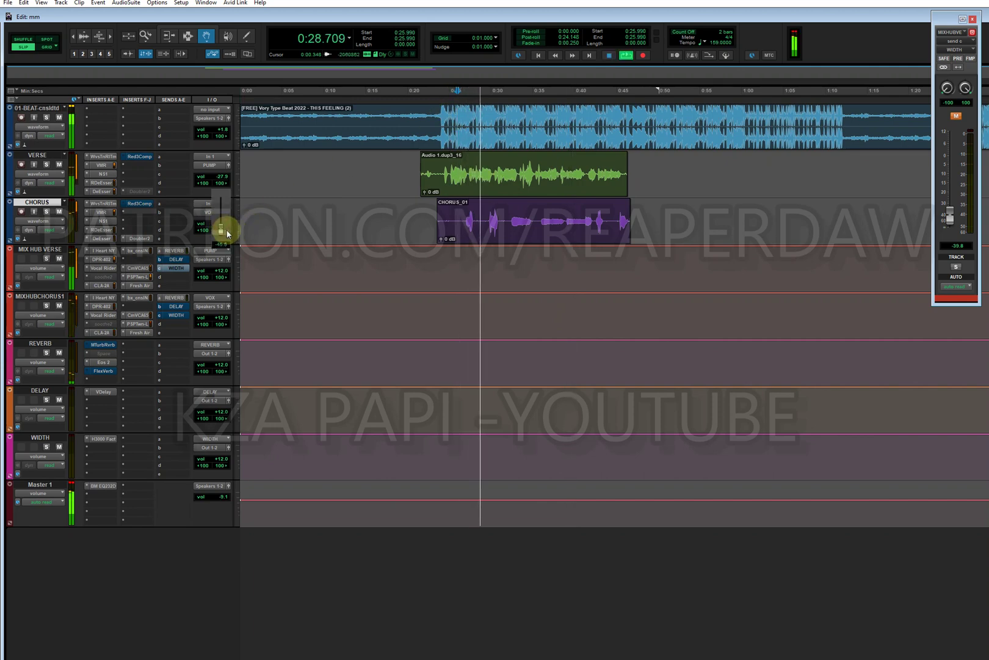
pyautogui.moveTo(227, 233); pyautogui.dragTo(227, 234)
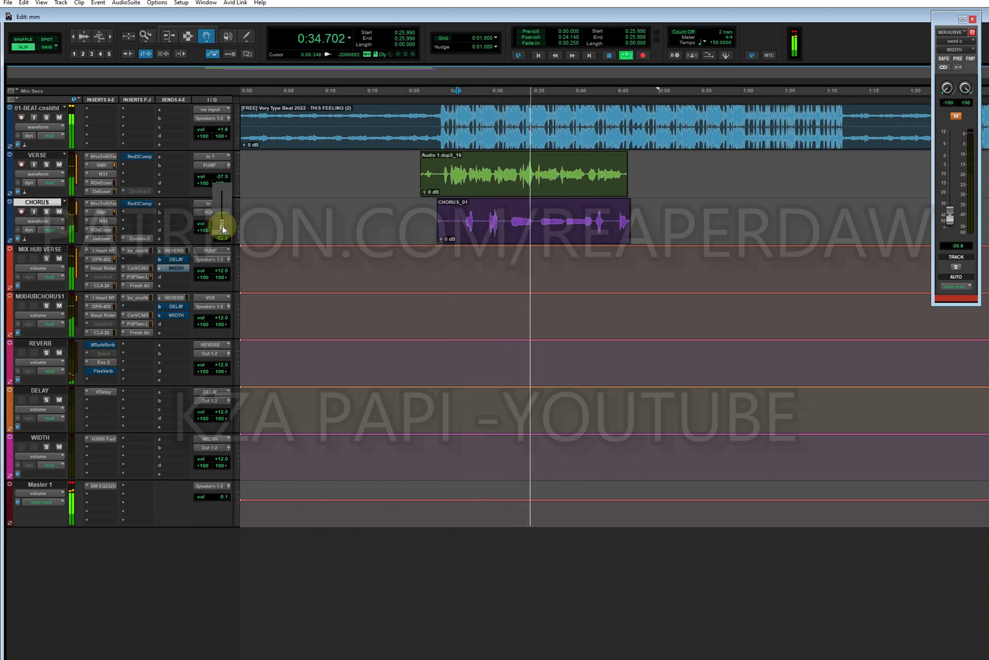
# - Take the Red3Comp insert on the CHORUS track out of bypass and open its Red 3 Compressor window
pyautogui.rightClick(147, 206)
pyautogui.click(143, 203)
pyautogui.click(143, 202)
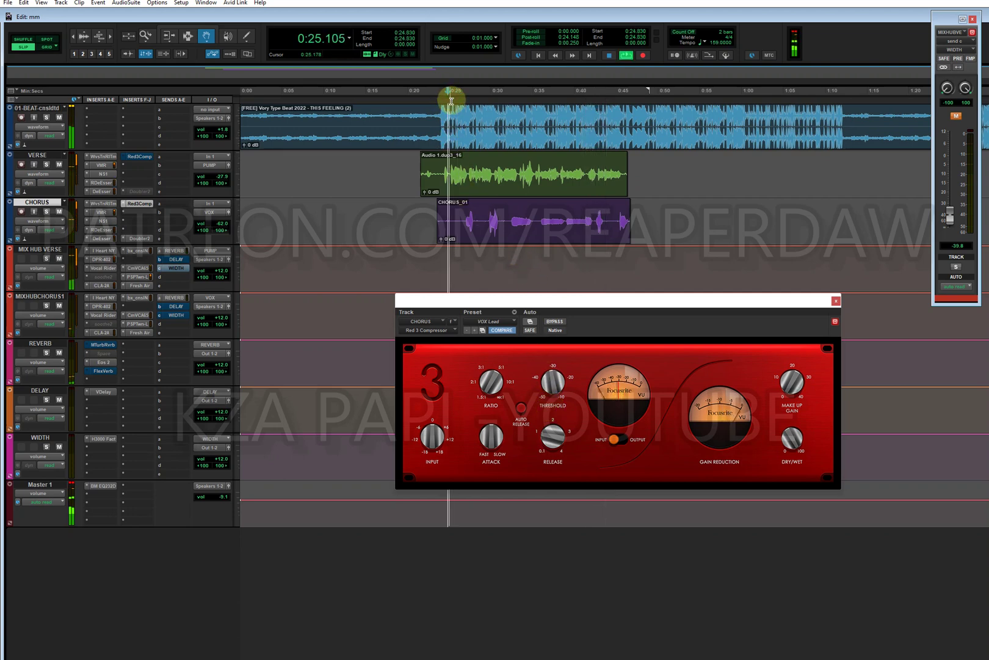
# - Unmute the DELAY and WIDTH sends on the verse and chorus hub tracks, and close the compressor window
pyautogui.rightClick(180, 309)
pyautogui.click(186, 311)
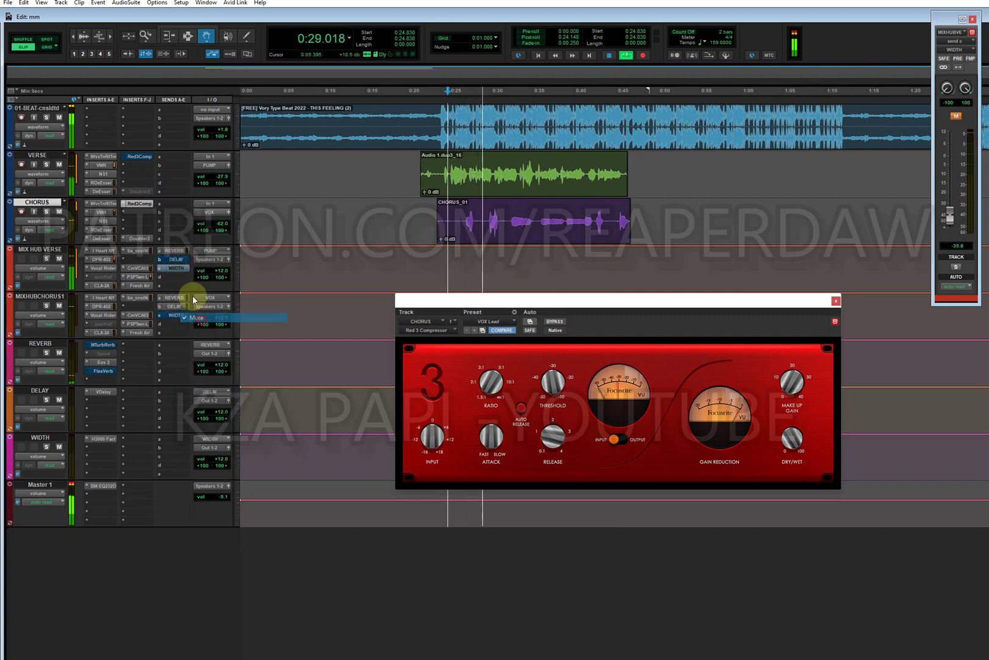
pyautogui.rightClick(180, 263)
pyautogui.click(194, 267)
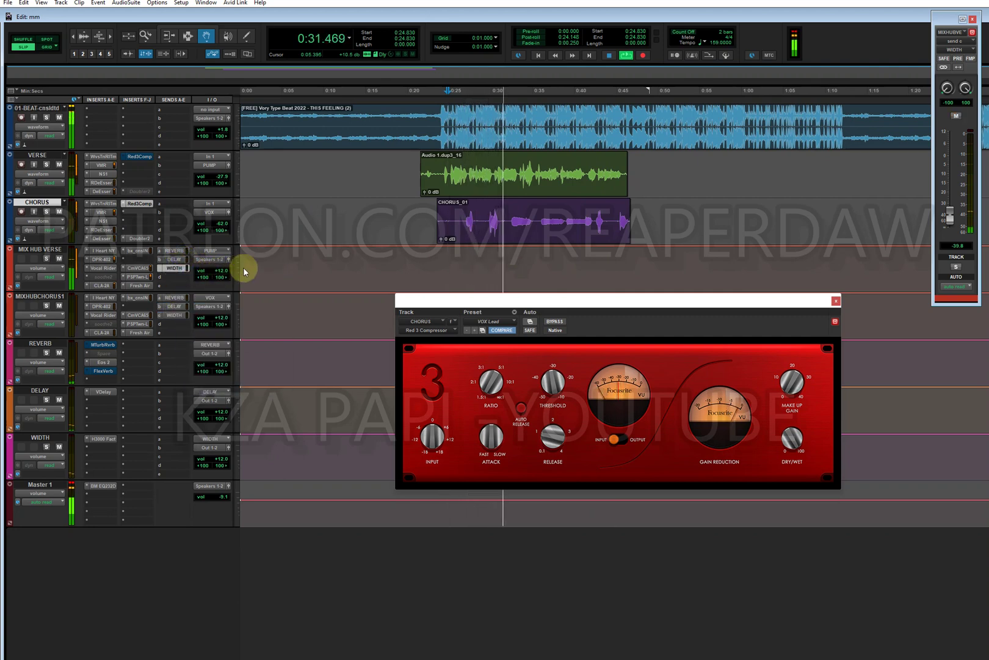
pyautogui.click(835, 301)
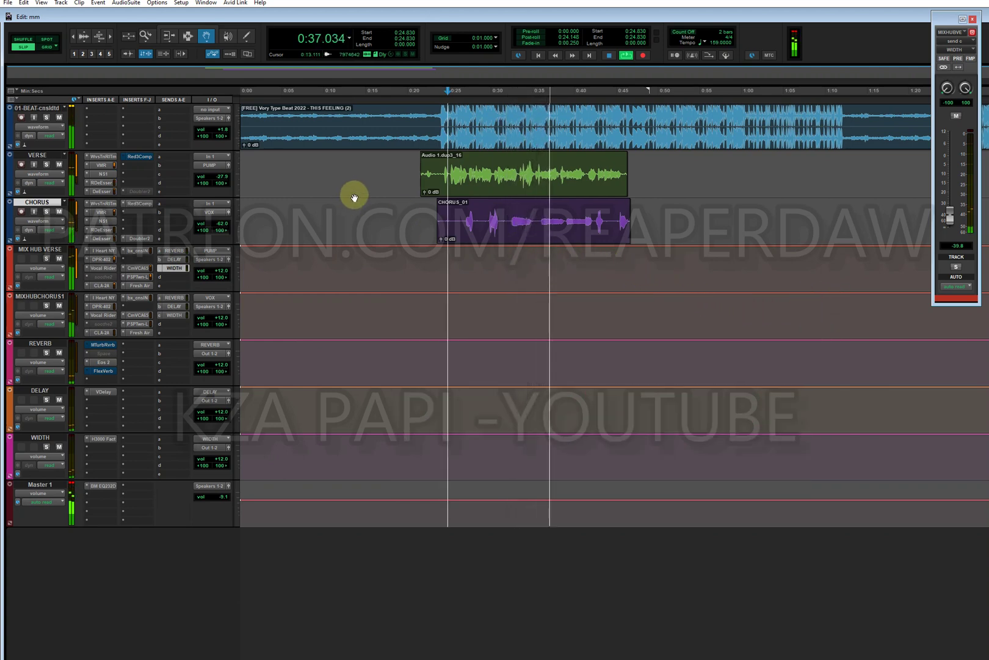
# - Save the session and stop playback
pyautogui.click(8, 3)
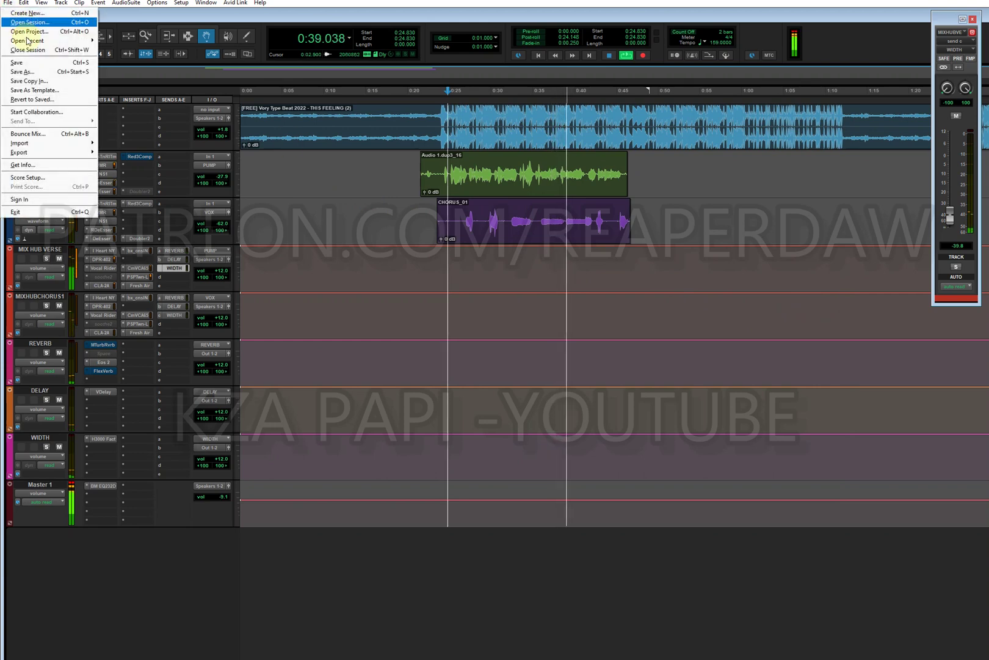
pyautogui.click(16, 62)
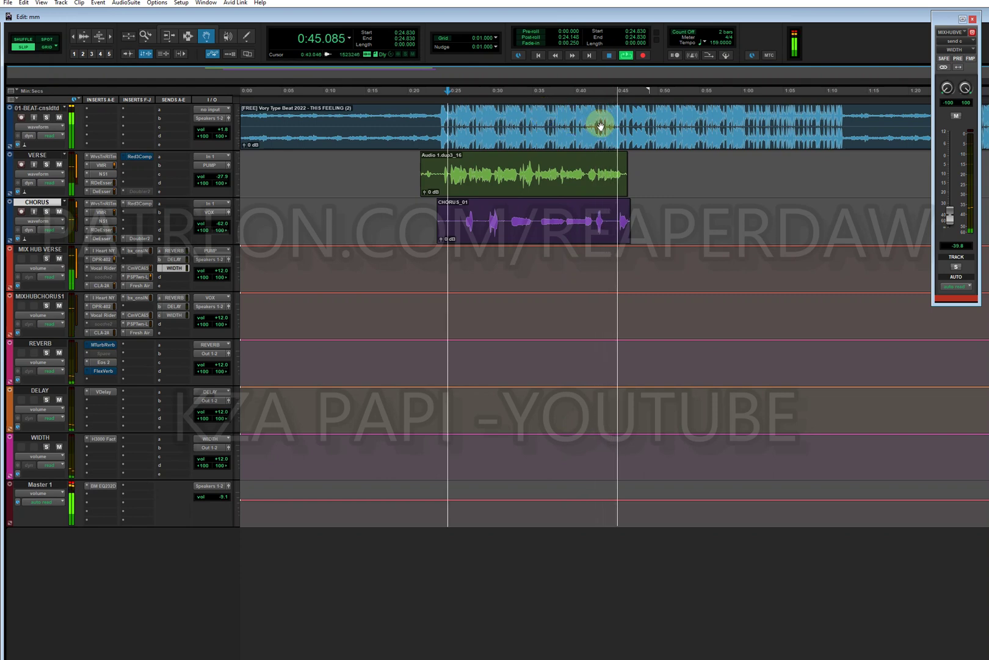
pyautogui.press('space')
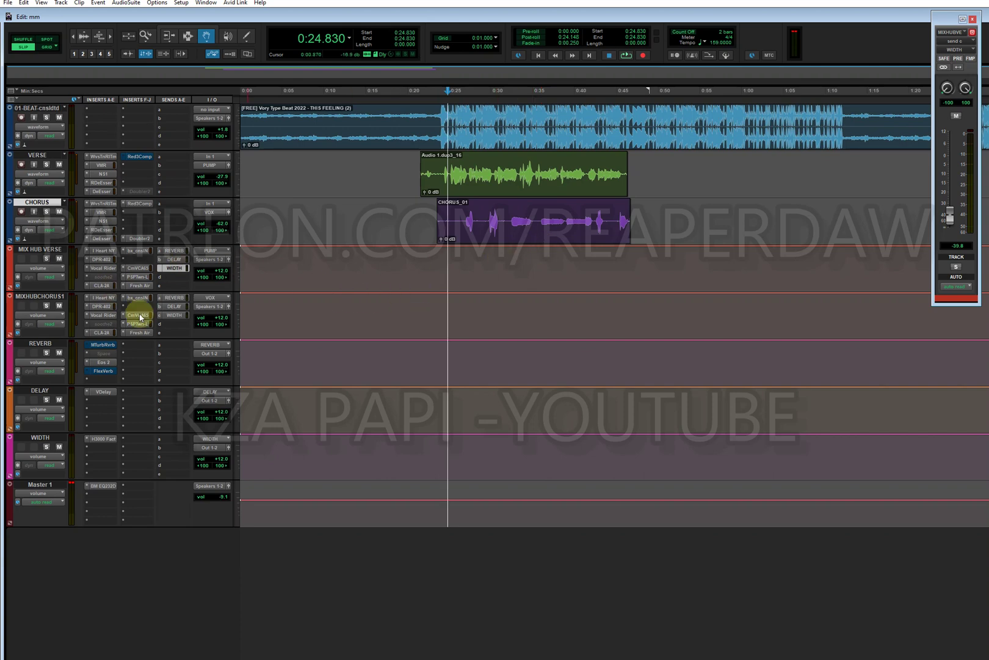
# - Inspect the Eos 2 settings on the REVERB track and the ValhallaDelay settings on the DELAY track
pyautogui.click(110, 365)
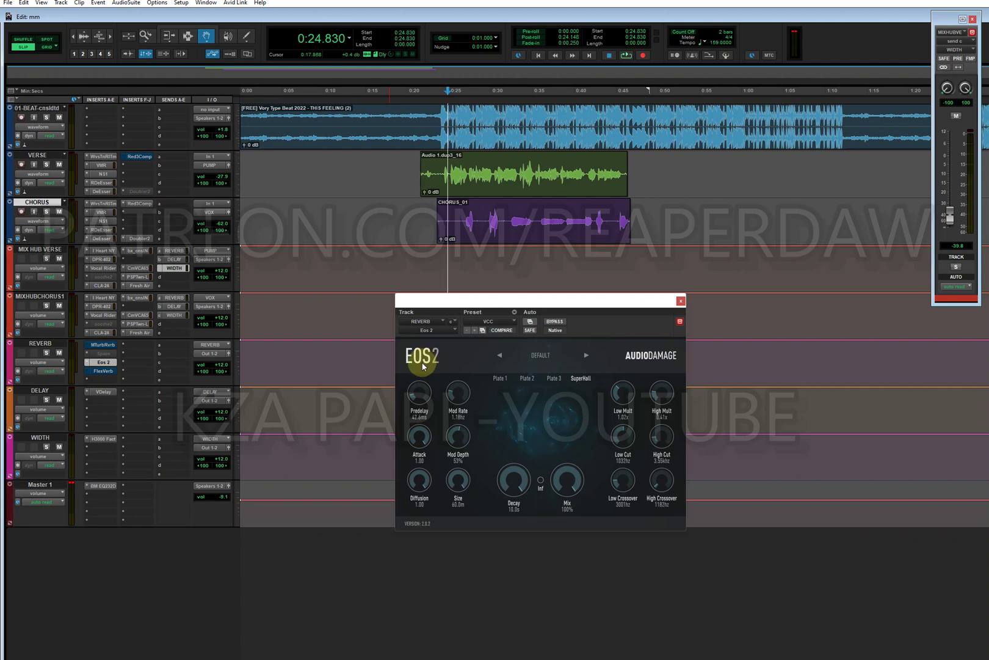
pyautogui.click(682, 302)
pyautogui.click(104, 392)
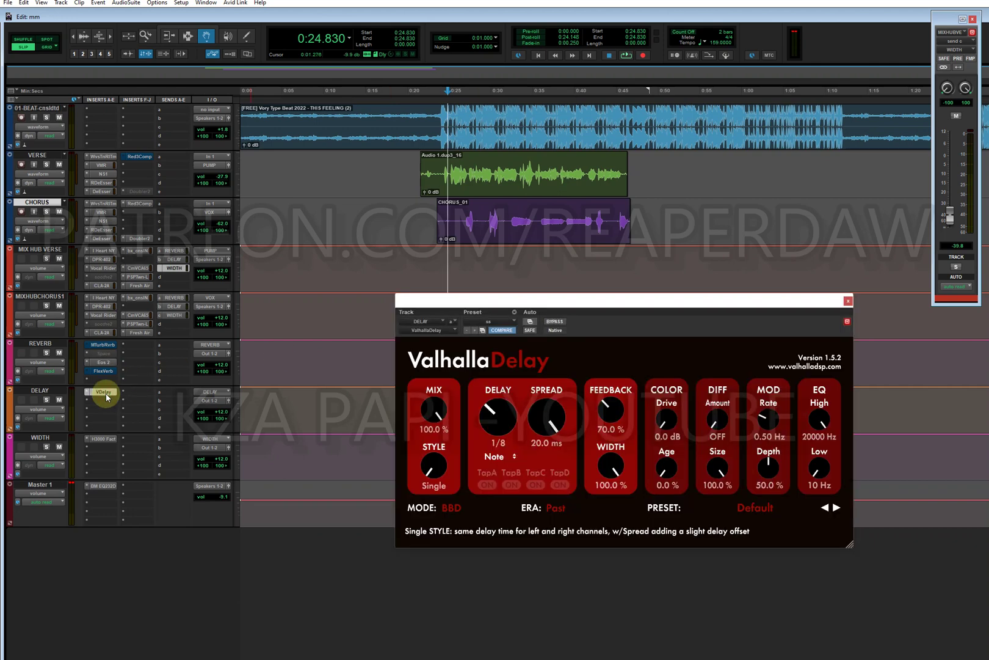
pyautogui.click(847, 302)
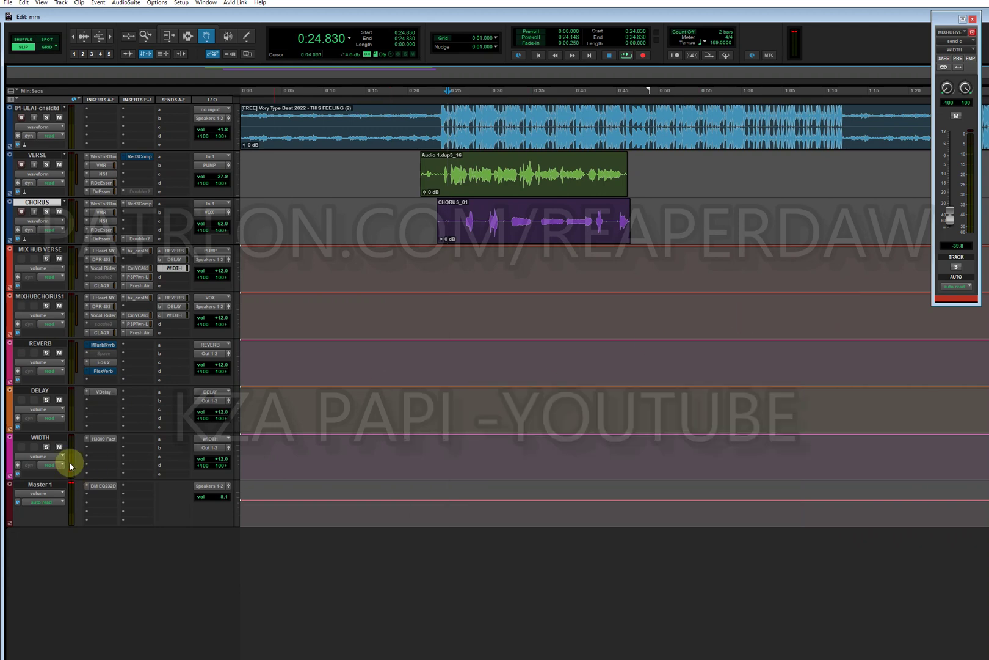
# - Inspect the H3000 Factory settings on the WIDTH track and look through its preset categories
pyautogui.click(46, 438)
pyautogui.click(108, 440)
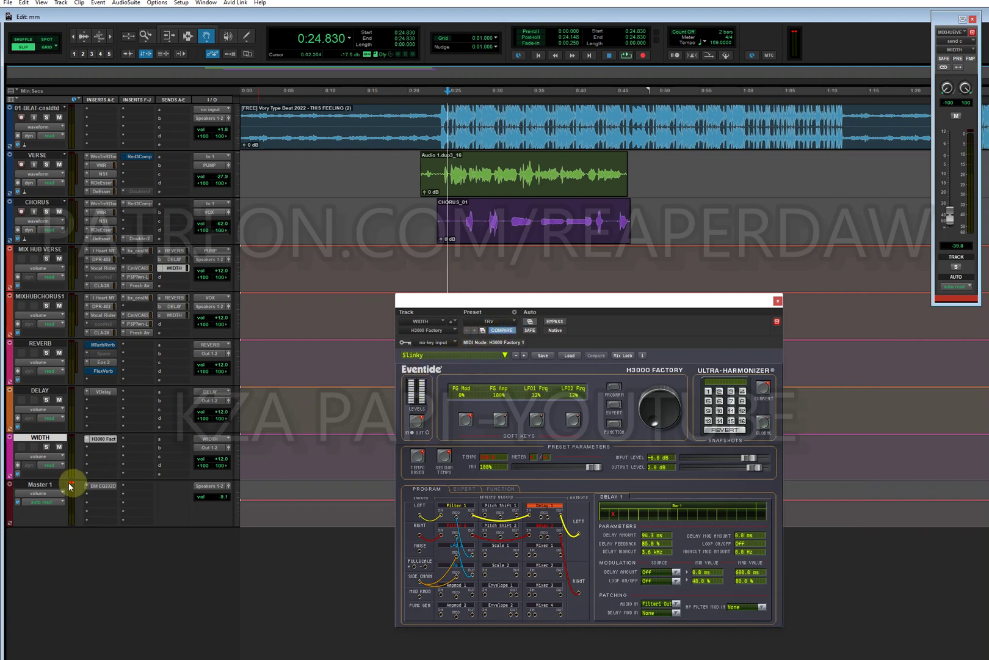
pyautogui.click(461, 357)
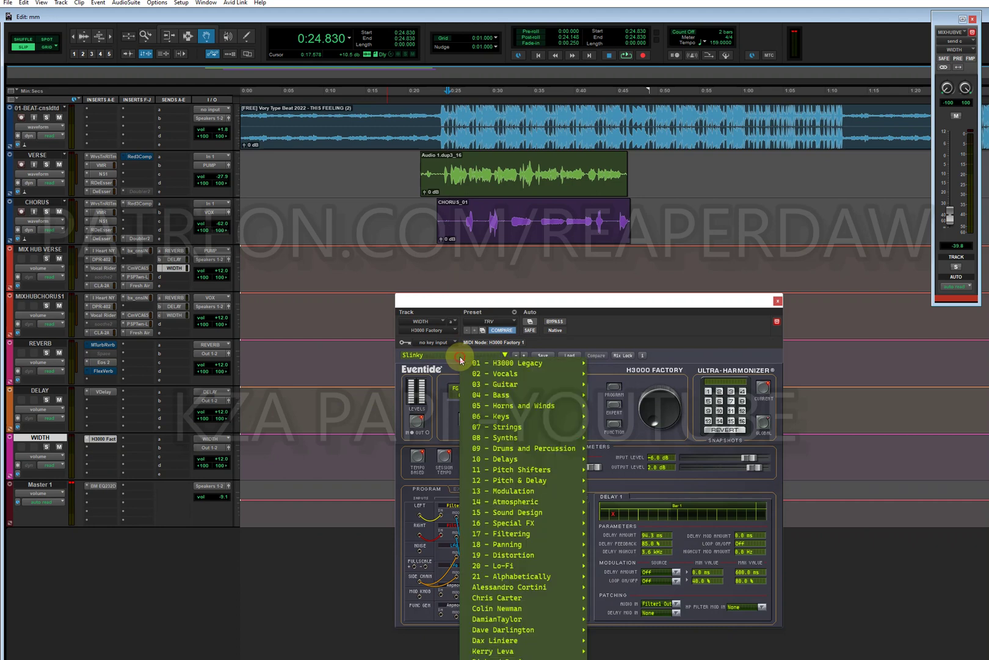
pyautogui.click(422, 357)
pyautogui.click(423, 355)
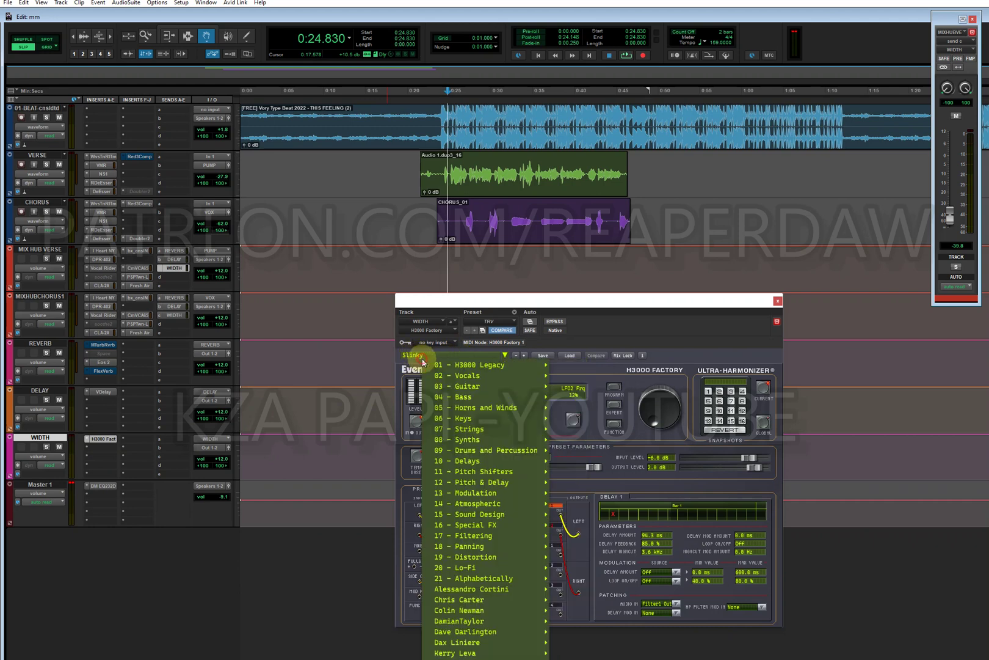
# - Inspect the Bettermaker EQ232D settings on the Master 1 track and close the plug-in window
pyautogui.click(98, 486)
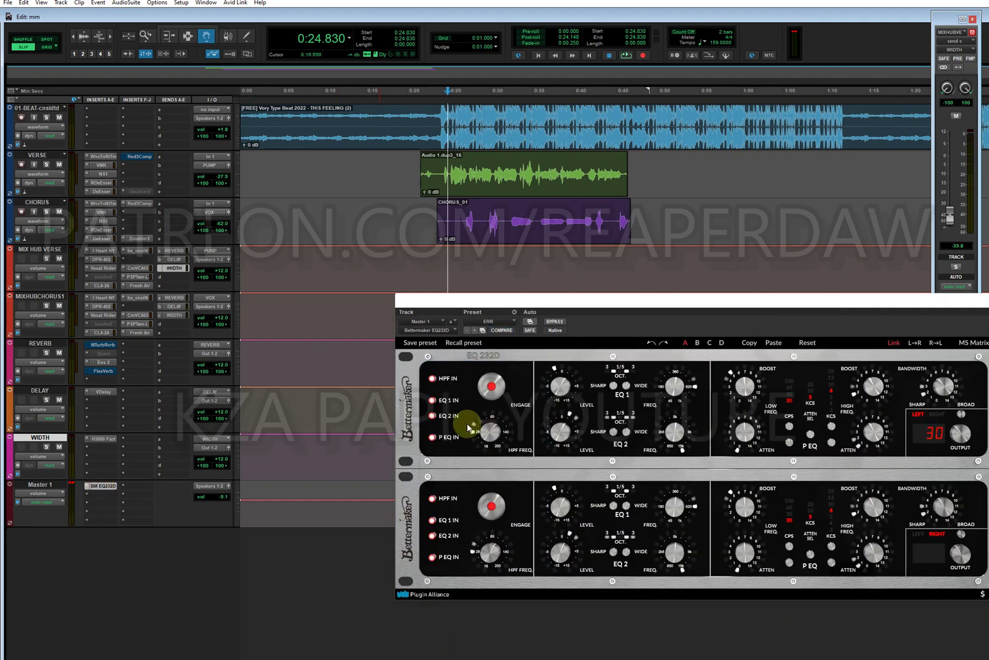
pyautogui.moveTo(472, 313); pyautogui.dragTo(361, 318)
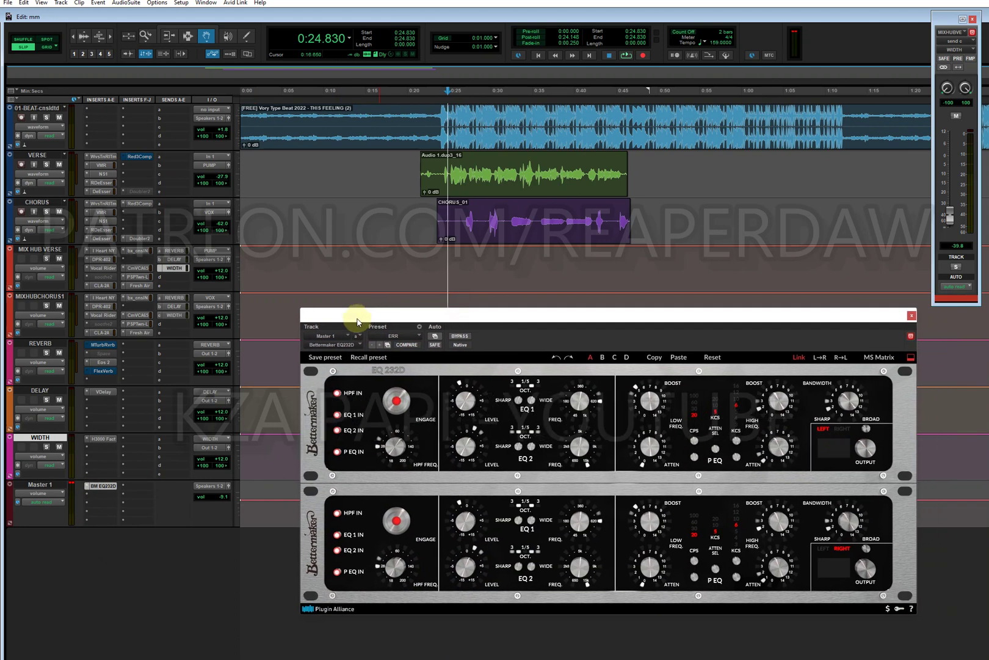
pyautogui.click(910, 316)
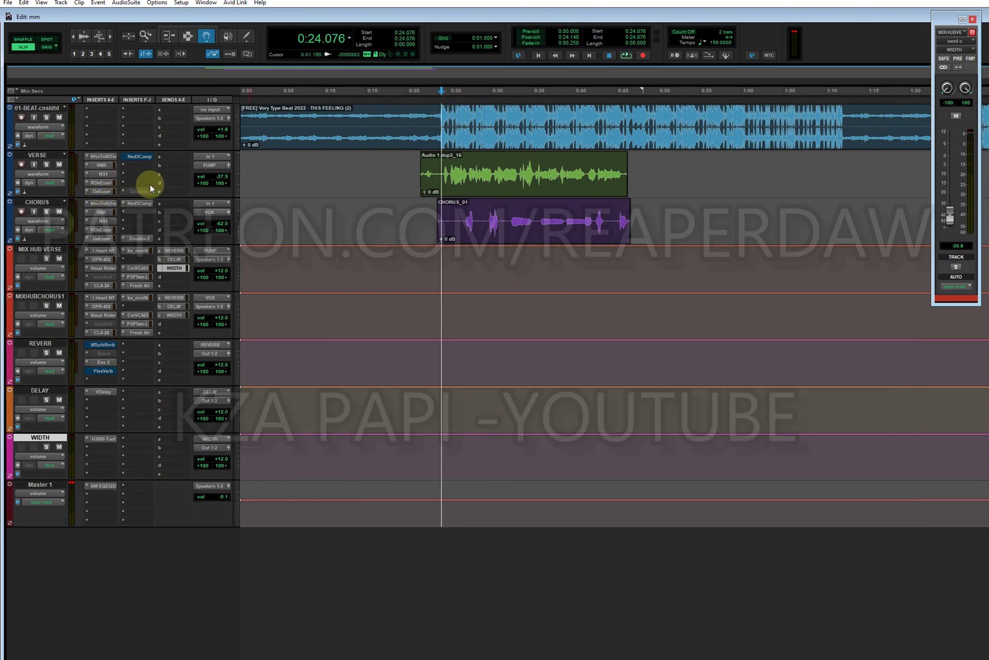
# - Play from 0:24.076 with CHORUS muted, comparing the vocal with the VERSE and MIX HUB VERSE inserts bypassed and active
pyautogui.press('space')
pyautogui.click(58, 211)
pyautogui.click(47, 156)
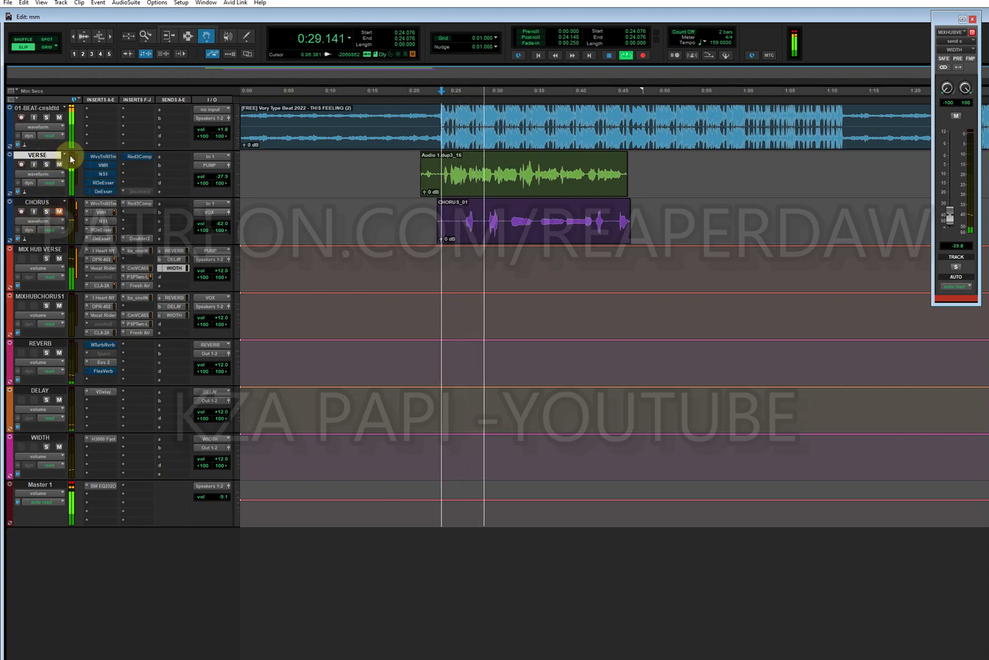
pyautogui.click(47, 249)
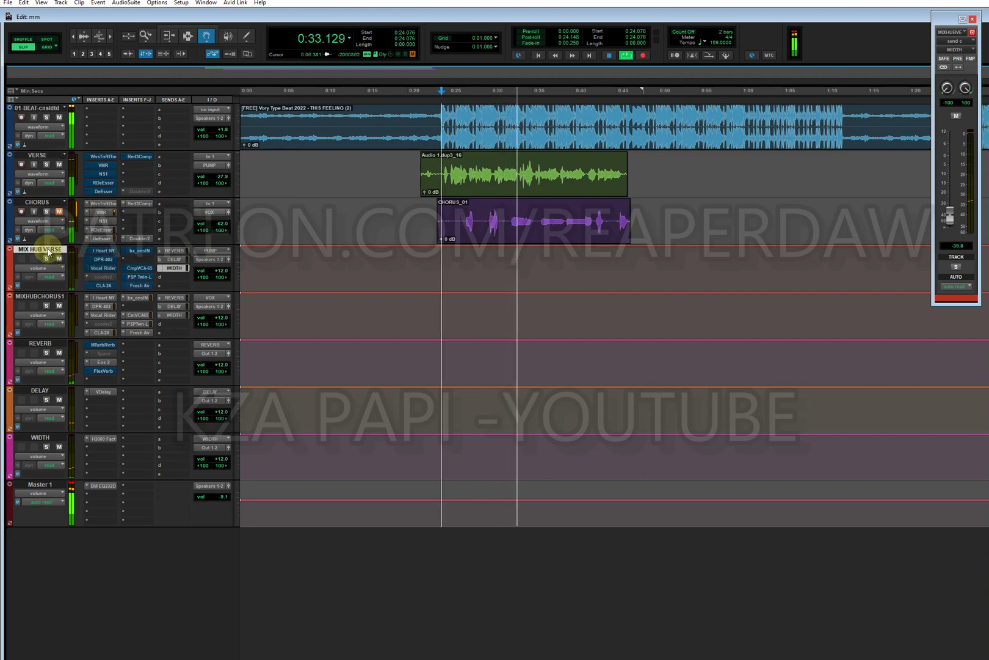
pyautogui.click(51, 156)
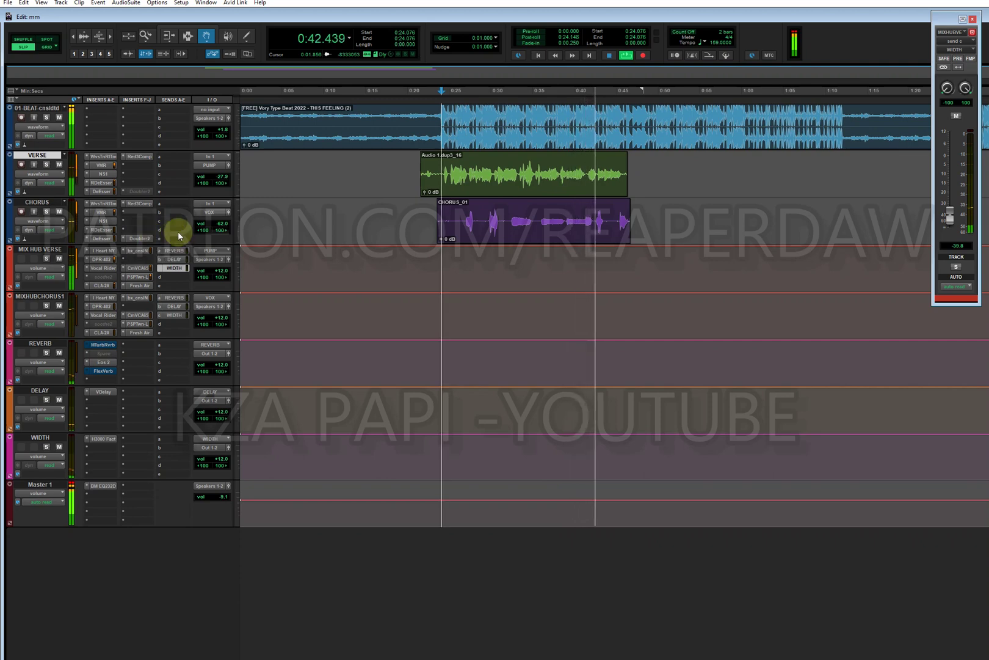
pyautogui.press('space')
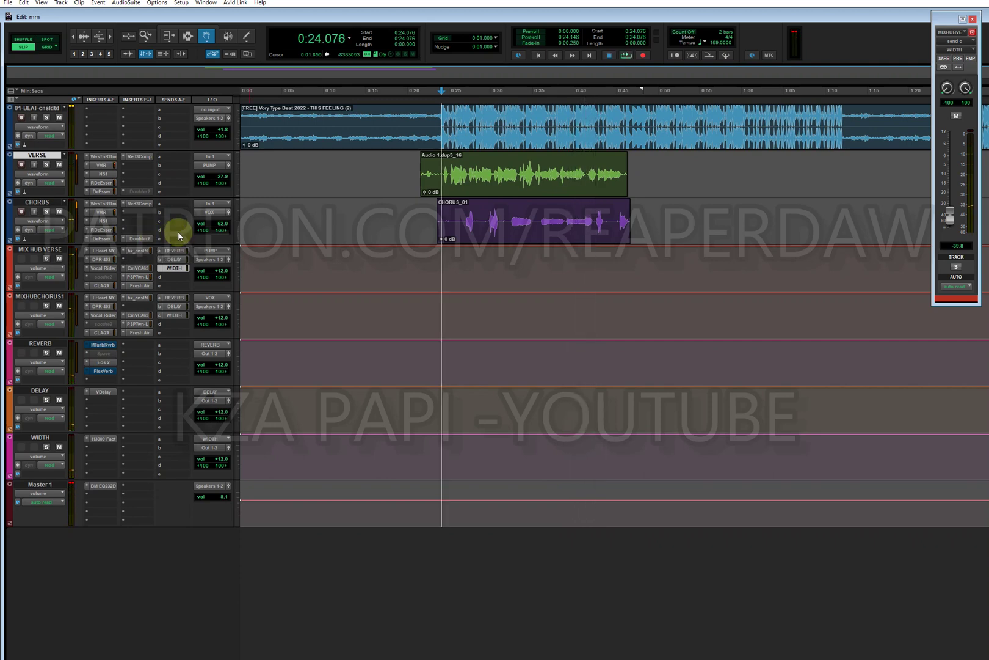